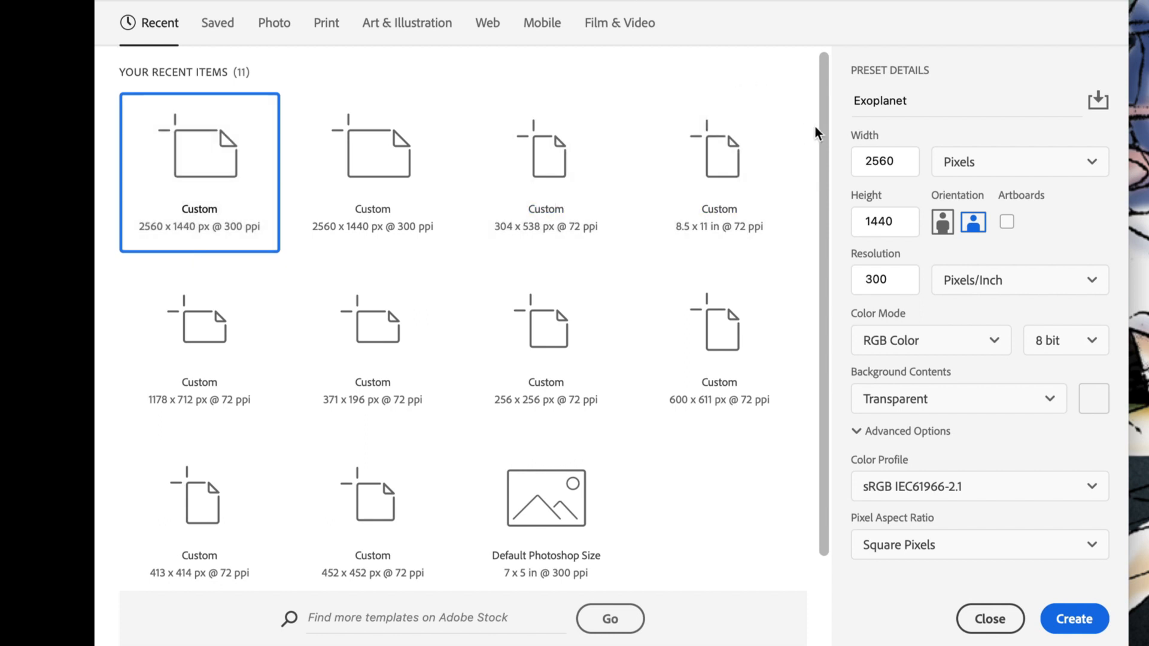
Create a new document named Exoplanet, 2560 x 1440 pixels at 300 pixels/inch, with black background contents
{"action": "left_click", "coordinate": [936, 98]}
{"action": "double_click", "coordinate": [944, 105]}
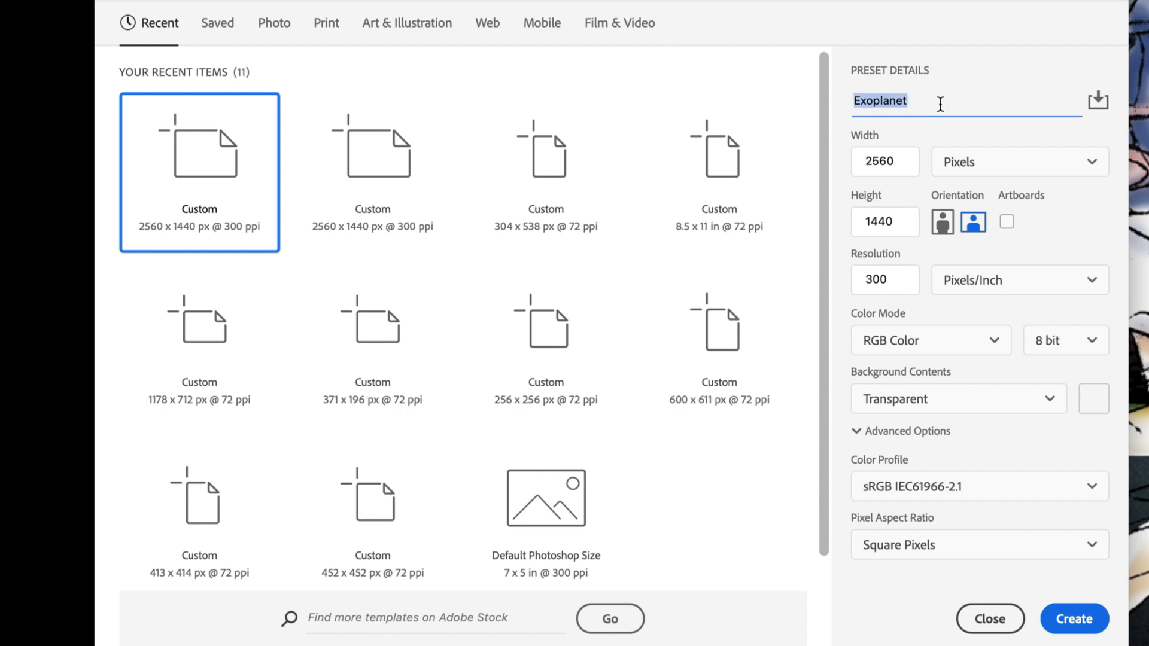
{"action": "double_click", "coordinate": [900, 159]}
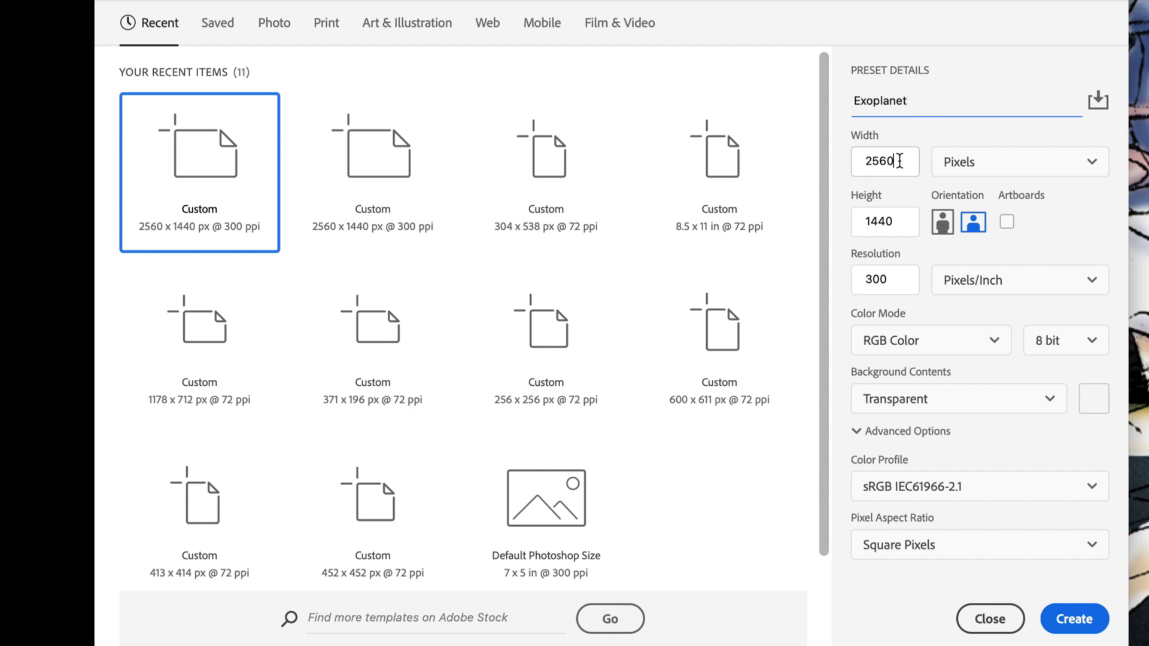
{"action": "double_click", "coordinate": [898, 220]}
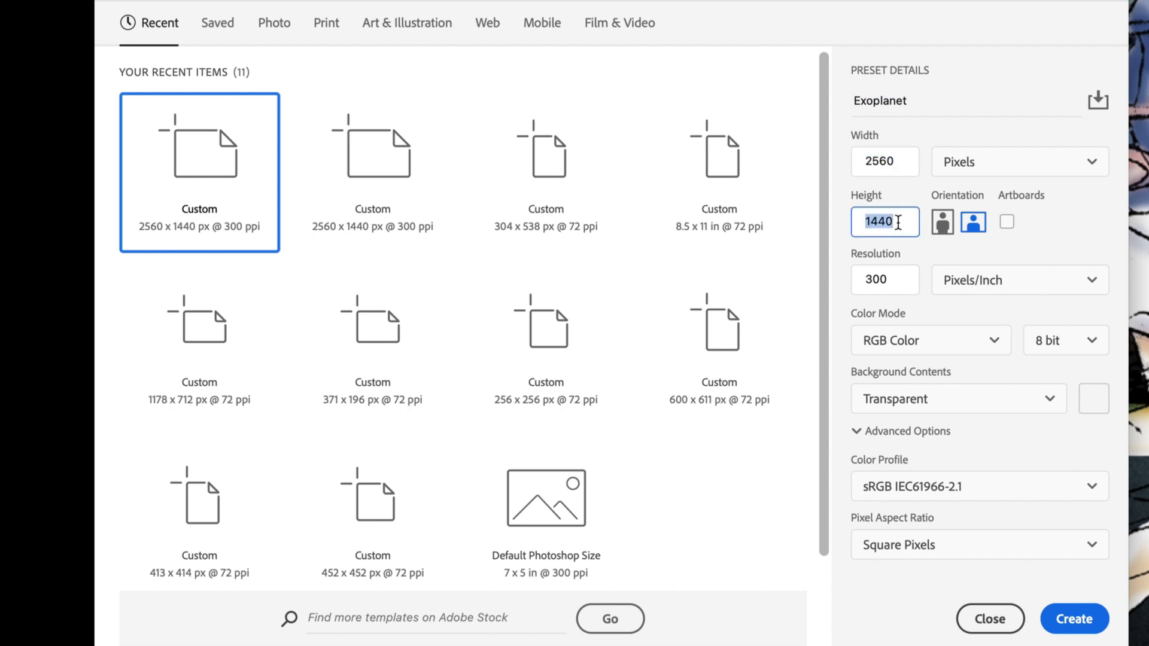
{"action": "double_click", "coordinate": [897, 277]}
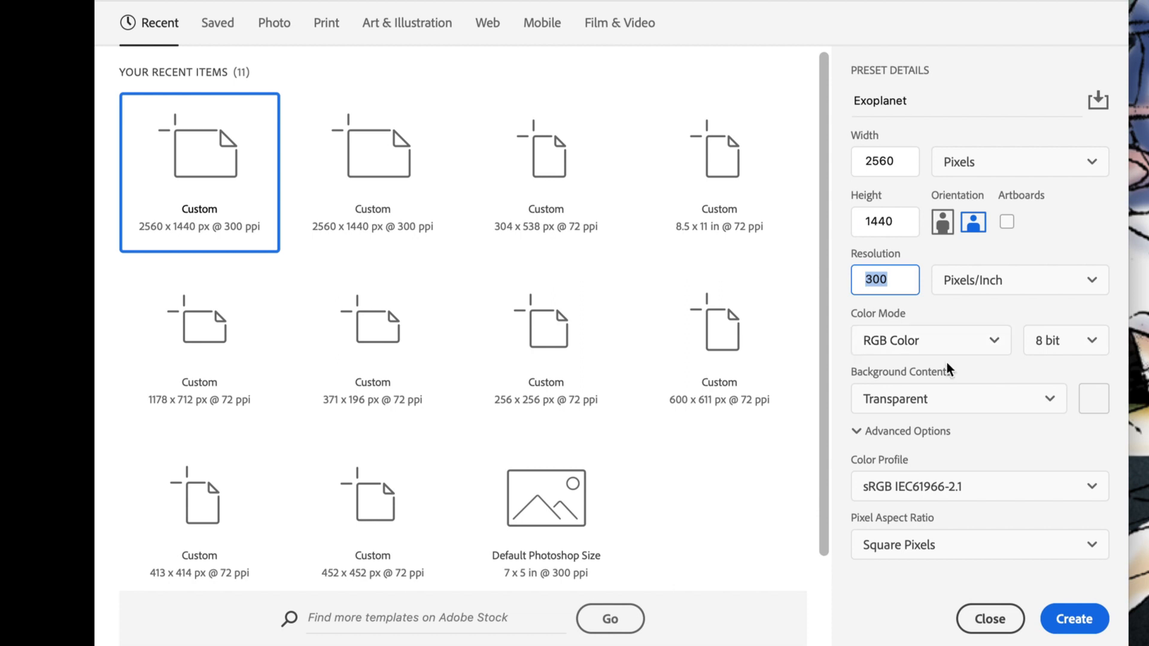
{"action": "left_click", "coordinate": [981, 401]}
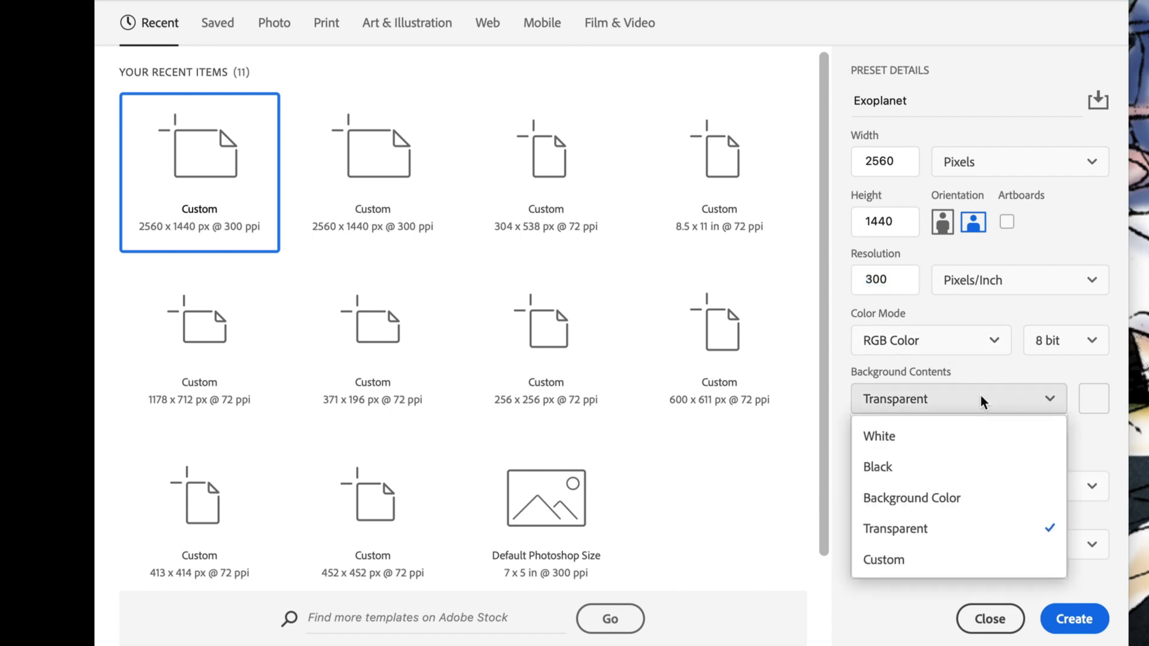
{"action": "left_click", "coordinate": [930, 471]}
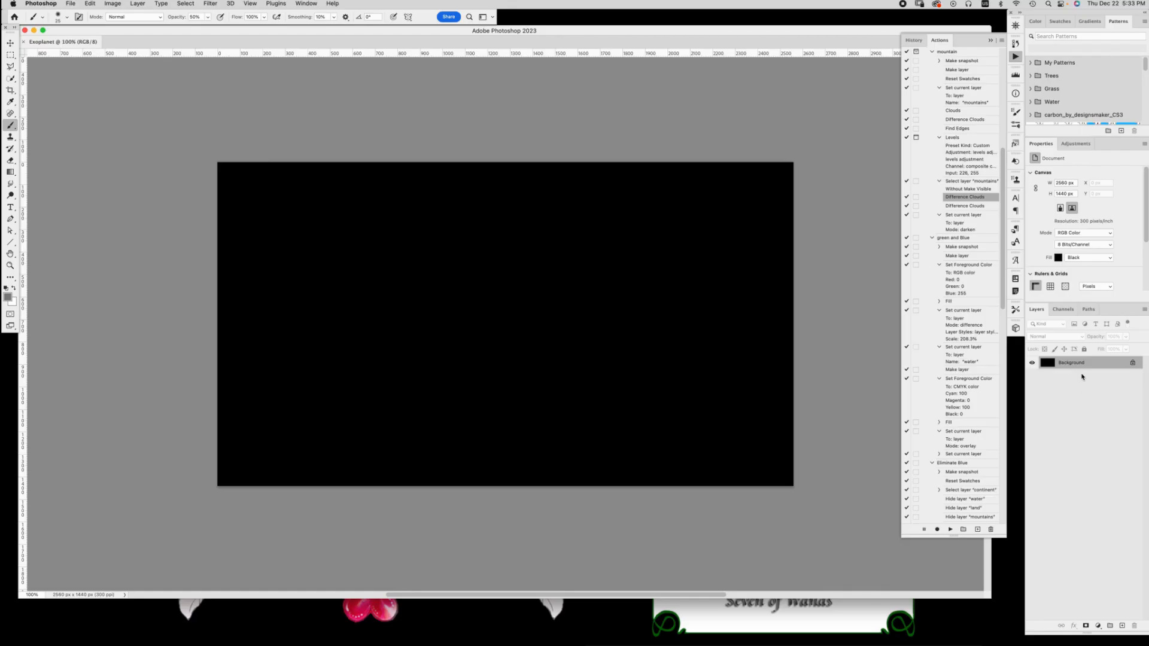
Convert the background into a regular layer and add a new layer named Continents above it
{"action": "double_click", "coordinate": [1071, 363]}
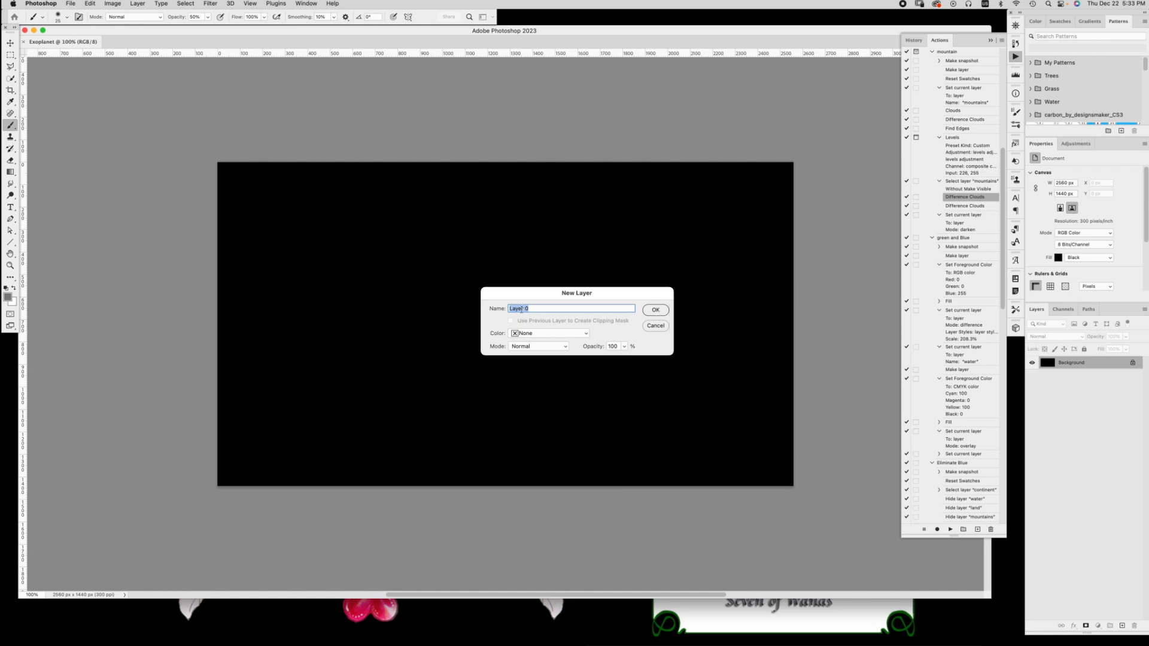
{"action": "left_click", "coordinate": [656, 311]}
{"action": "left_click", "coordinate": [1122, 625]}
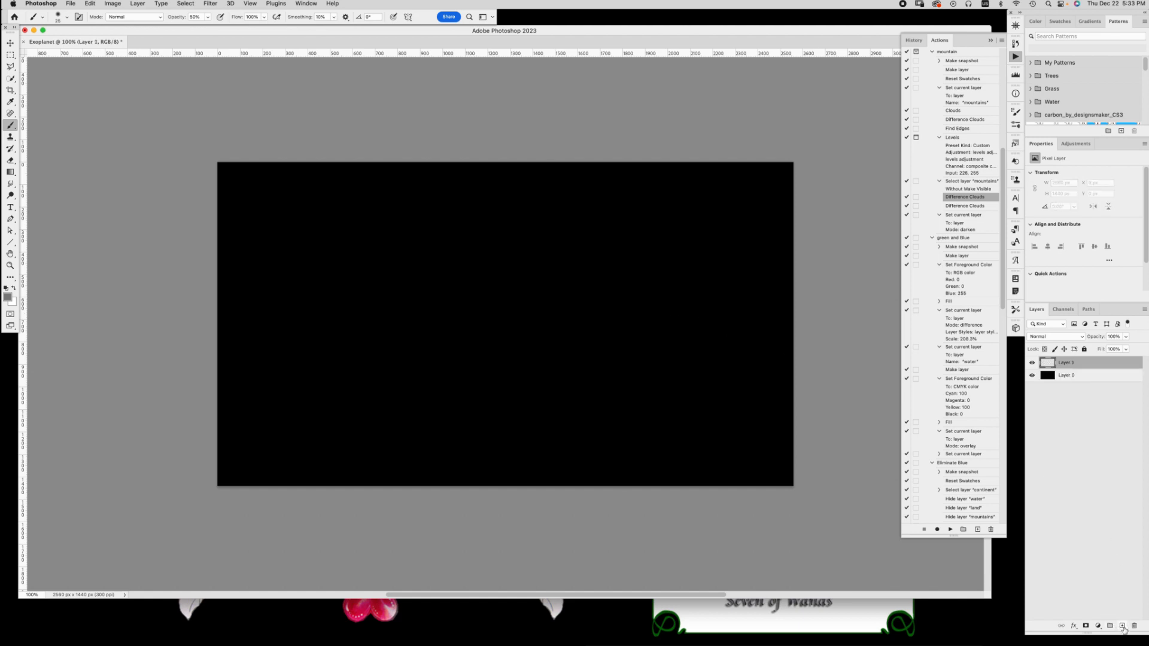
{"action": "double_click", "coordinate": [1066, 362]}
{"action": "type", "text": "Co"}
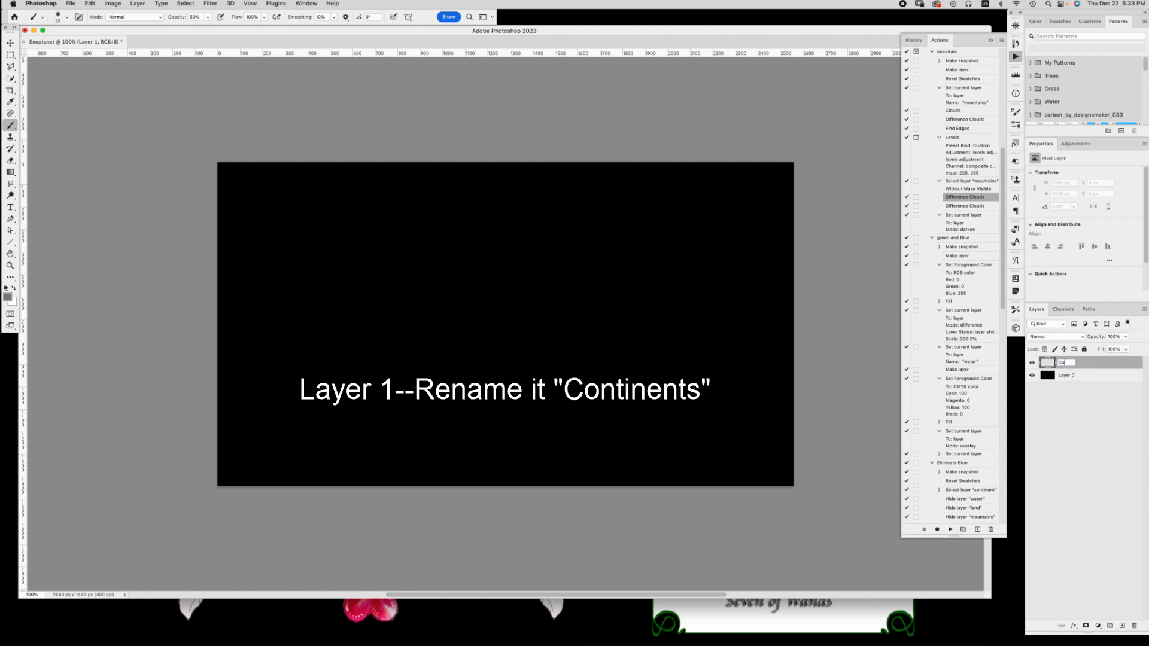
{"action": "type", "text": "ntinents"}
{"action": "key", "text": "Return"}
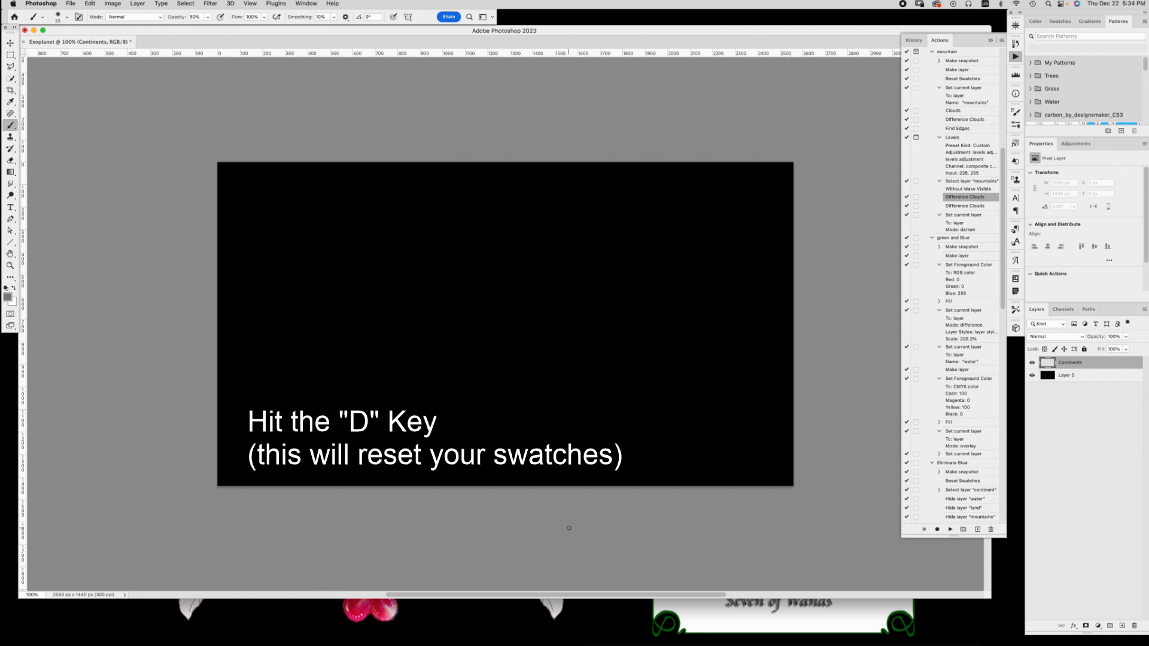
Reset the foreground and background swatches to their defaults and render Clouds on the Continents layer
{"action": "key", "text": "d"}
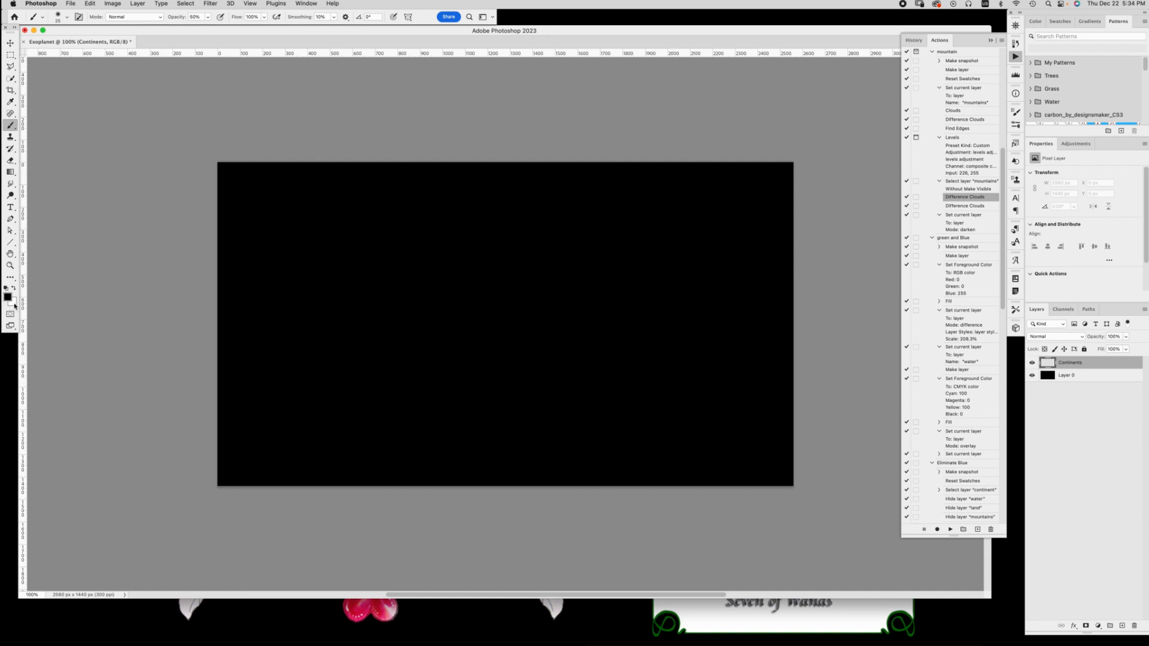
{"action": "left_click", "coordinate": [210, 3]}
{"action": "mouse_move", "coordinate": [231, 160]}
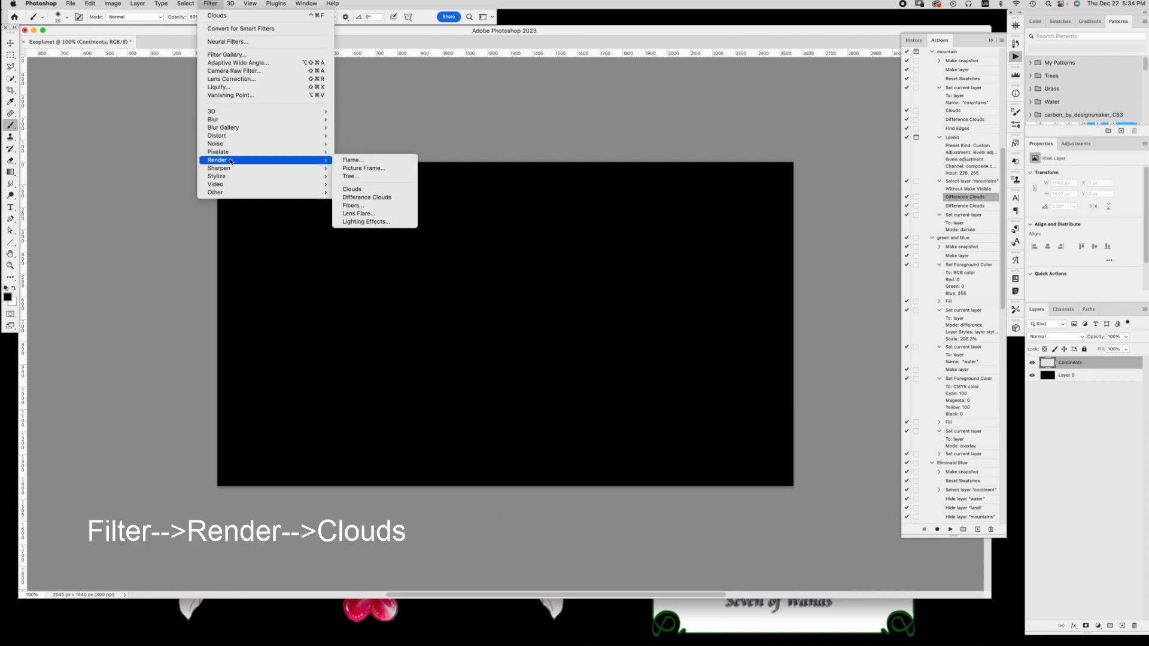
{"action": "left_click", "coordinate": [366, 190]}
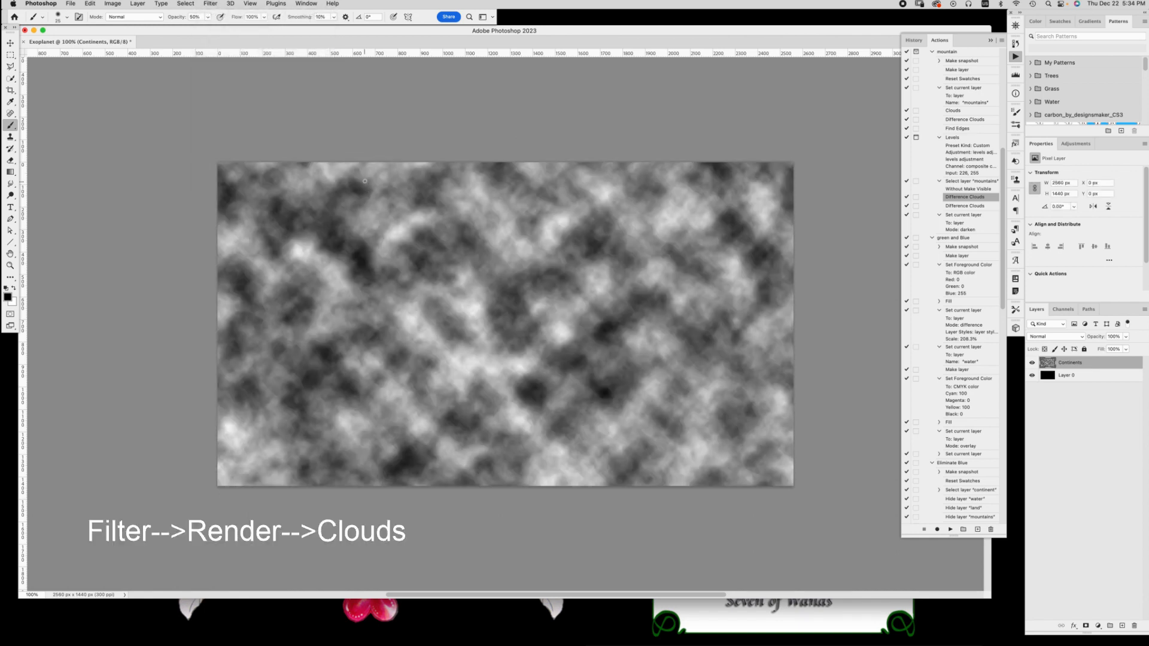
Apply the Difference Clouds filter to the Continents layer
{"action": "left_click", "coordinate": [209, 3]}
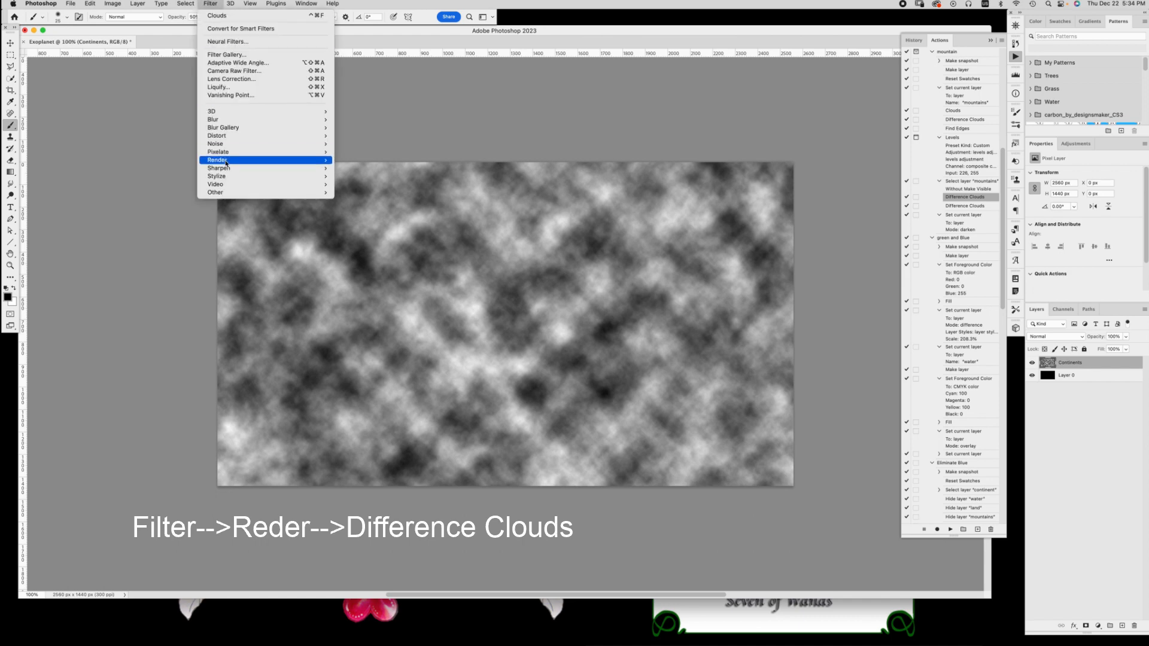
{"action": "mouse_move", "coordinate": [230, 160]}
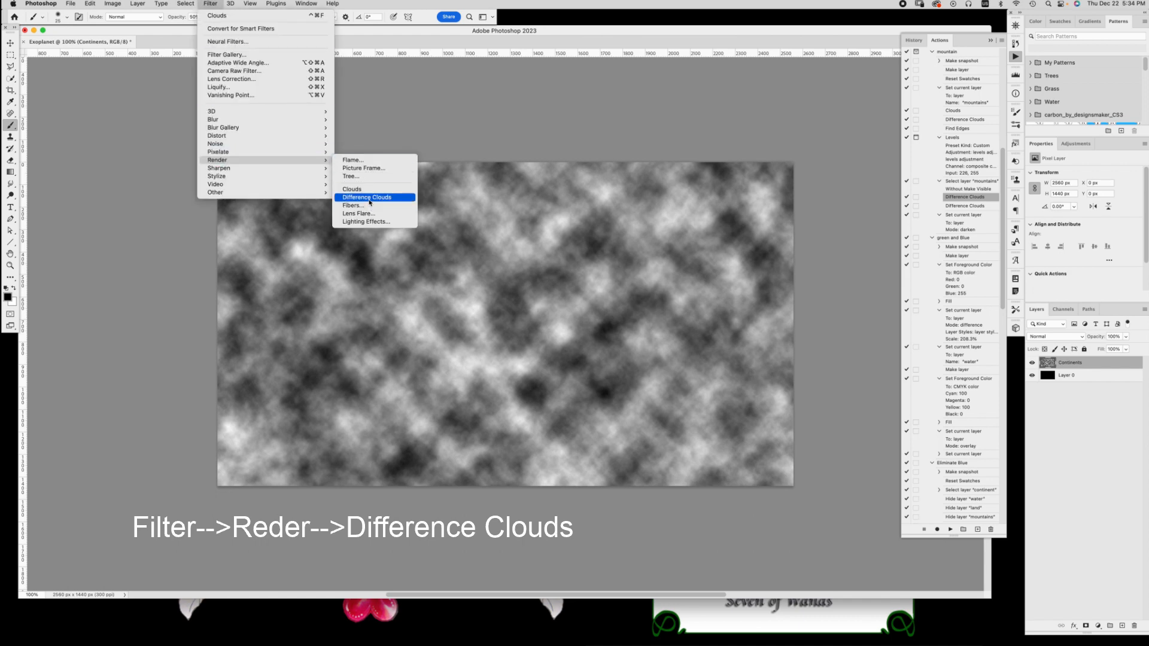
{"action": "left_click", "coordinate": [368, 197]}
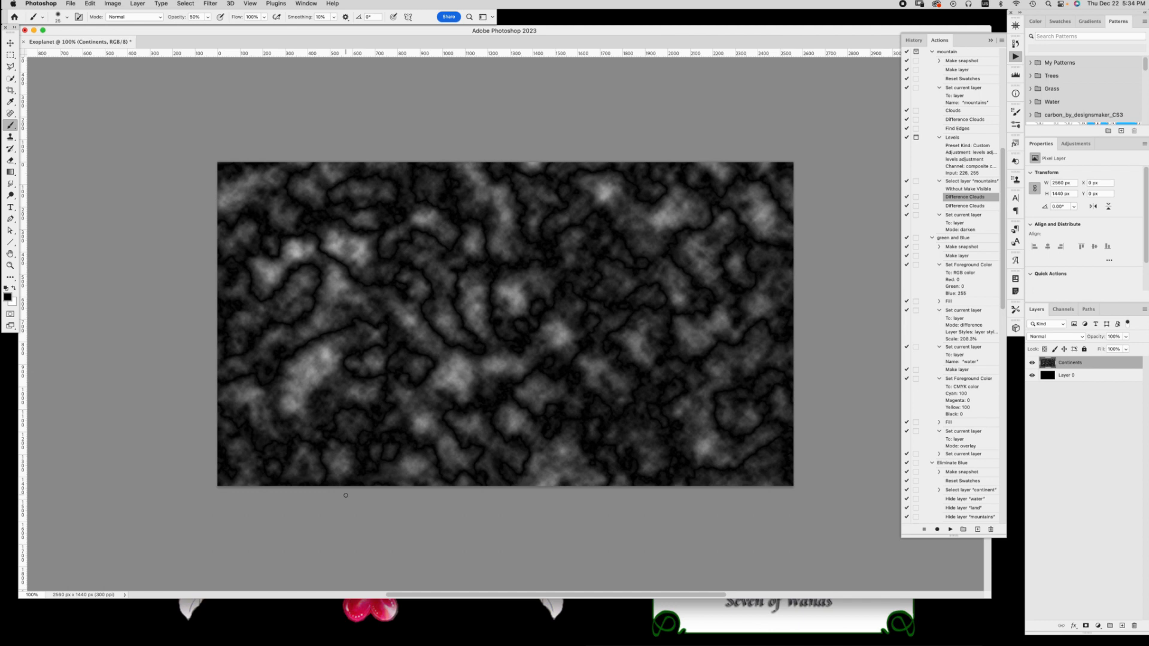
Add a Levels adjustment layer above Continents and set its shadow input level to 42
{"action": "left_click", "coordinate": [1098, 626]}
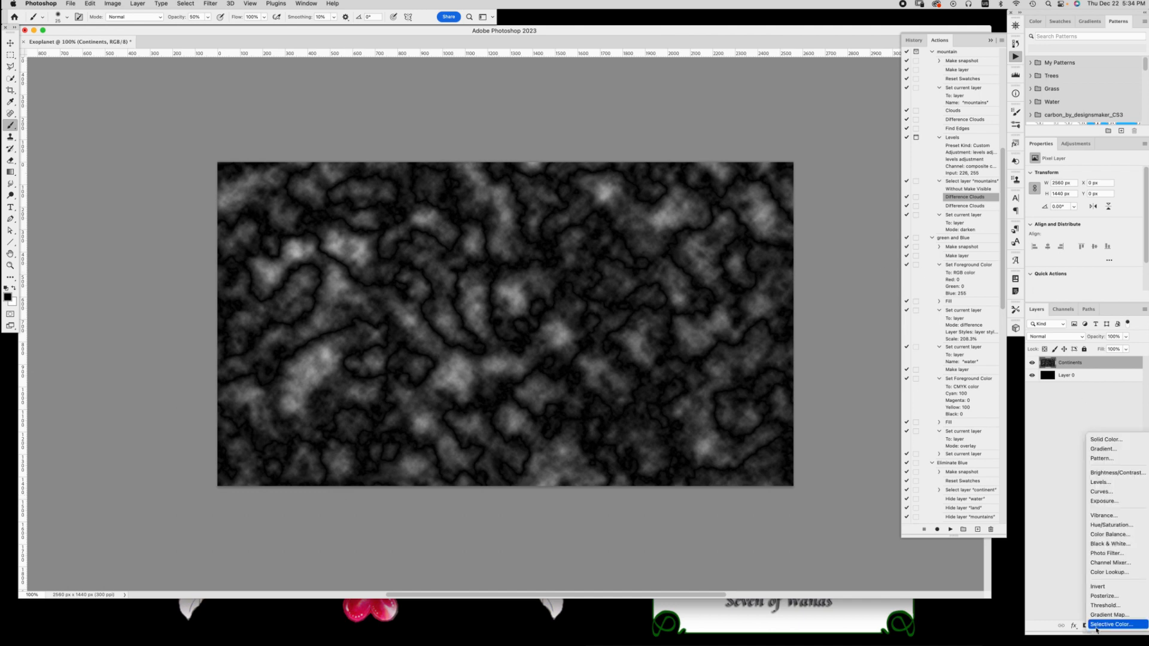
{"action": "left_click", "coordinate": [1099, 483]}
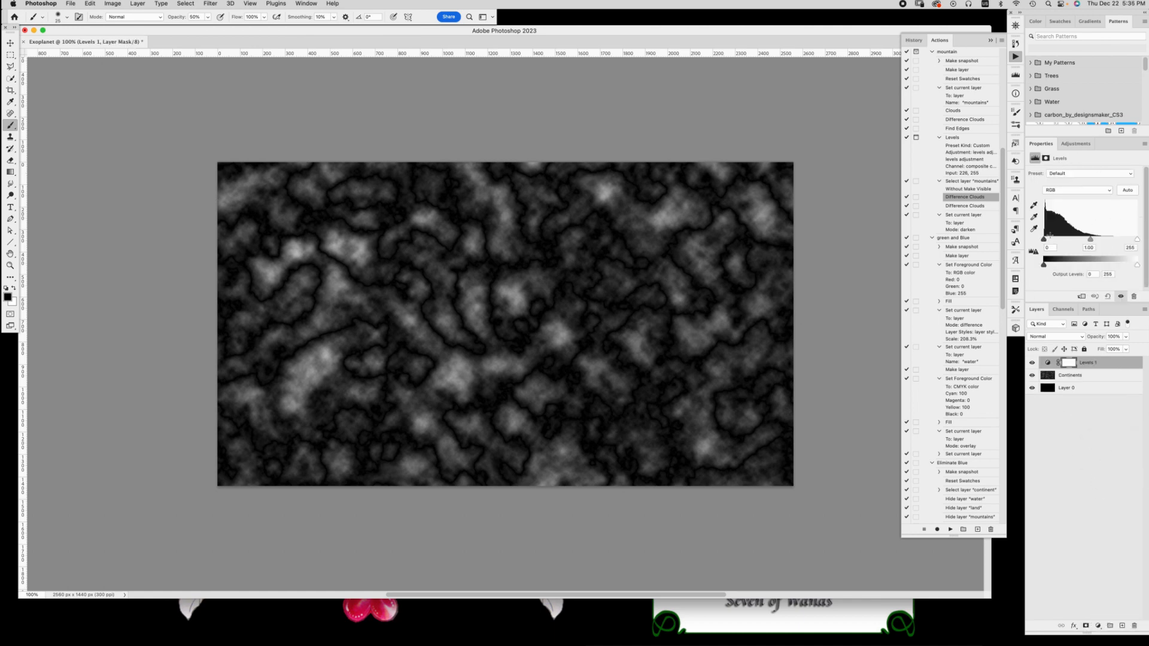
{"action": "left_click", "coordinate": [1048, 247]}
{"action": "type", "text": "4"}
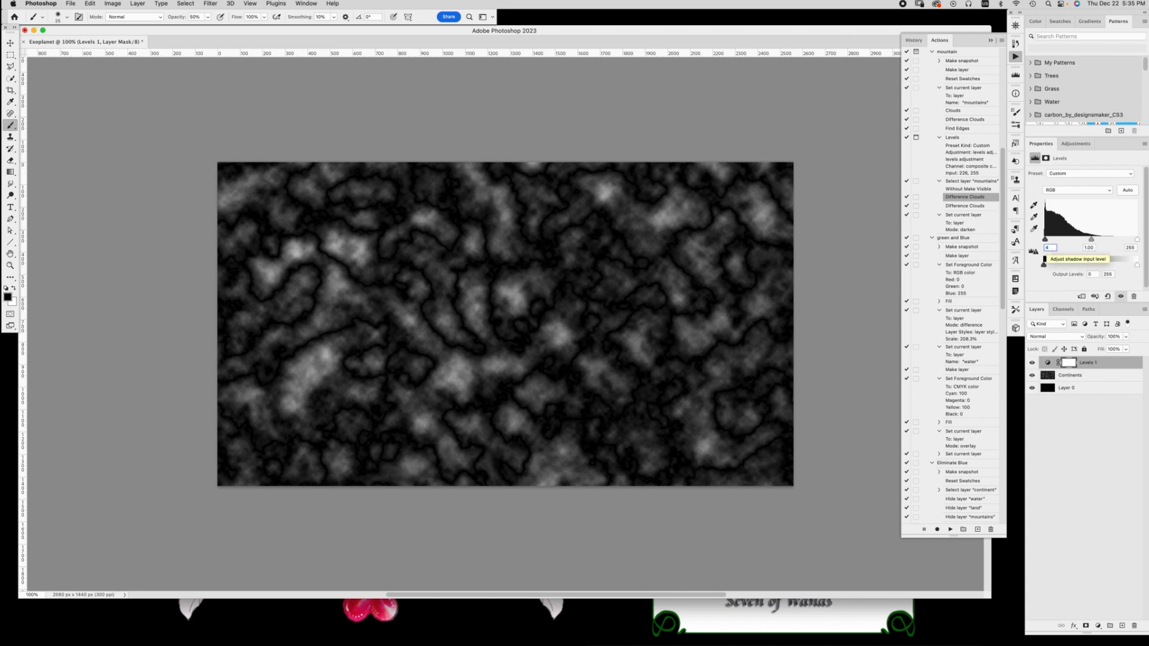
{"action": "type", "text": "2"}
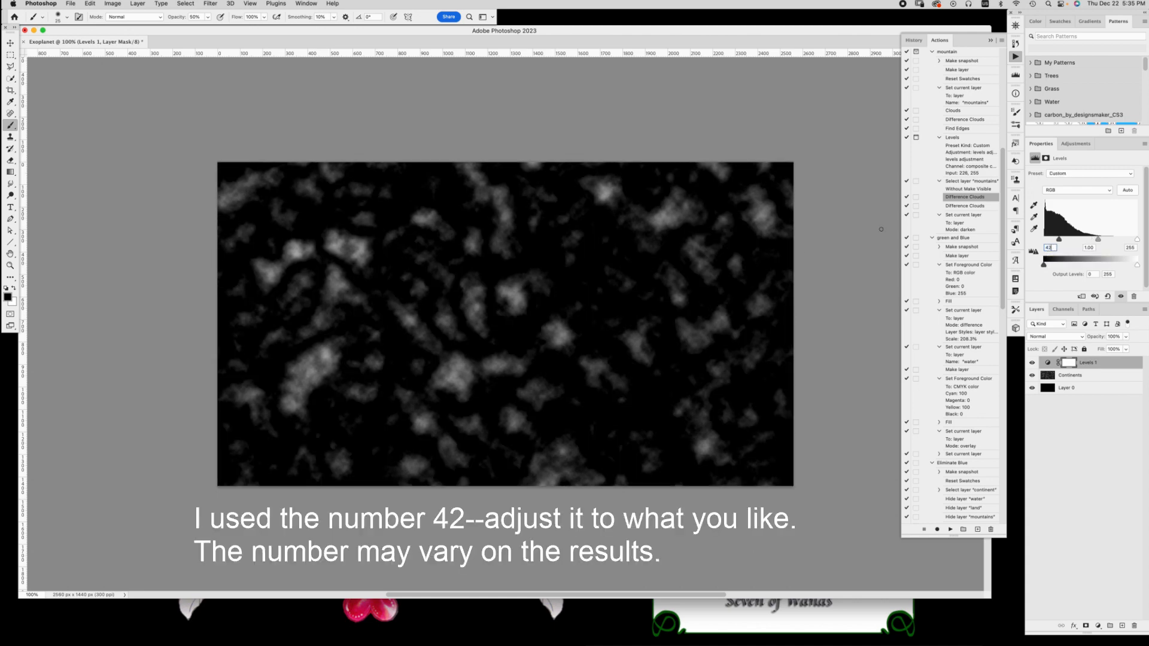
{"action": "mouse_move", "coordinate": [1059, 240]}
{"action": "left_mouse_down"}
{"action": "mouse_move", "coordinate": [1044, 240]}
{"action": "mouse_move", "coordinate": [1062, 243]}
{"action": "left_mouse_up"}
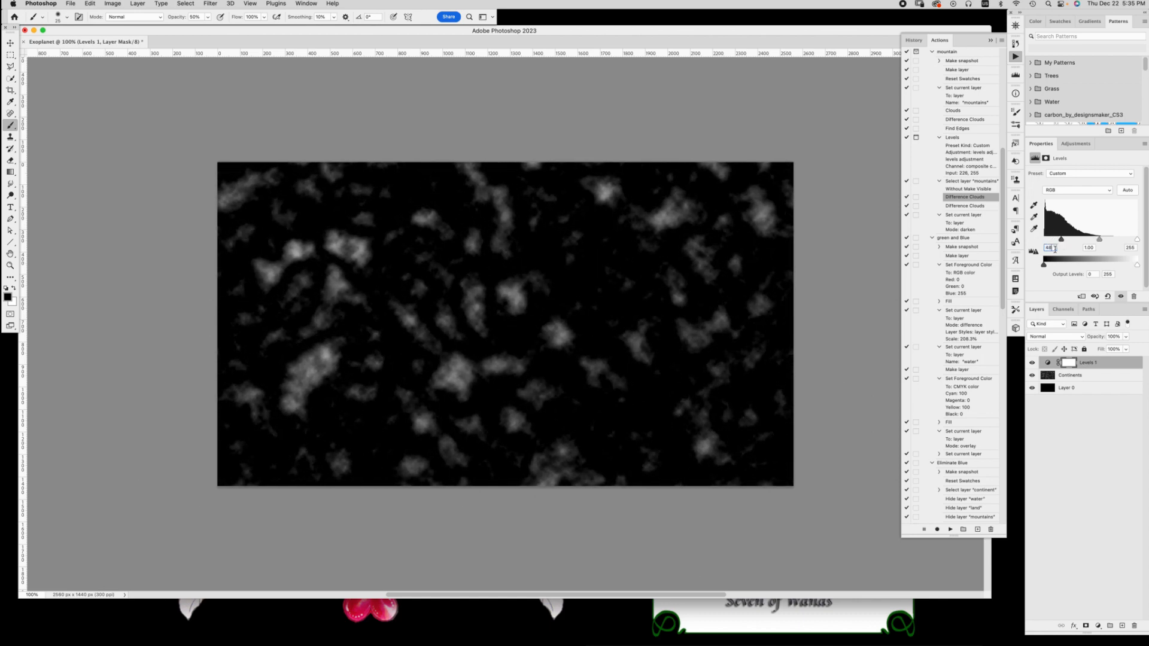
{"action": "type", "text": "42"}
Add a Brightness/Contrast adjustment layer with Use Legacy enabled and the contrast at 100
{"action": "left_click", "coordinate": [1097, 625]}
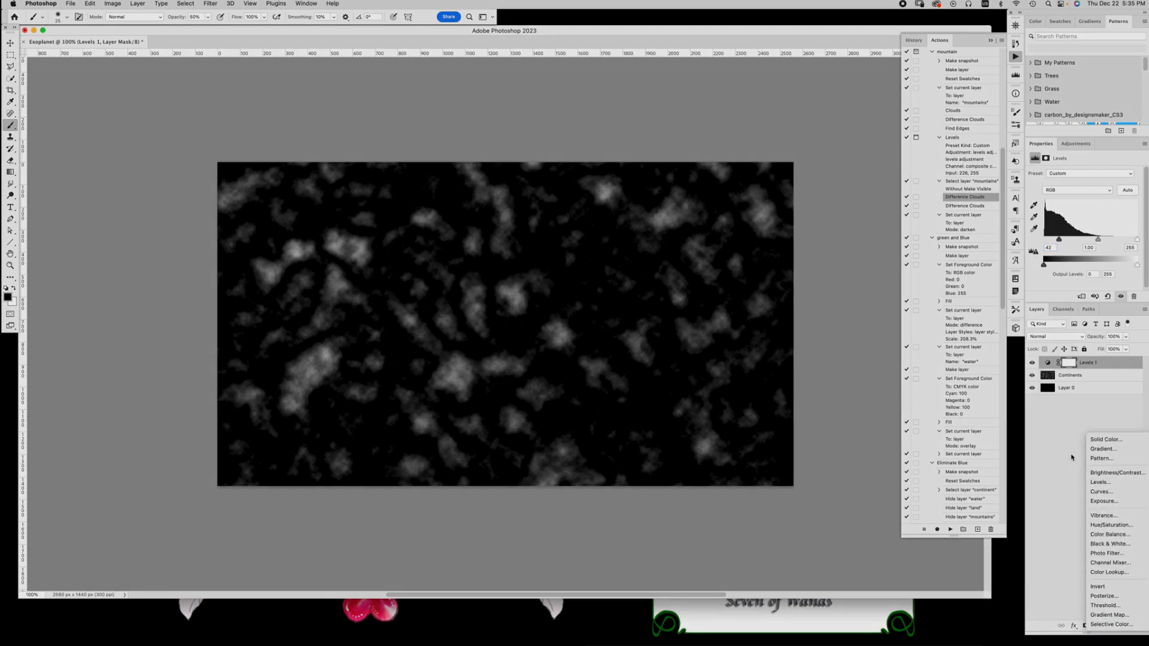
{"action": "left_click", "coordinate": [1114, 473]}
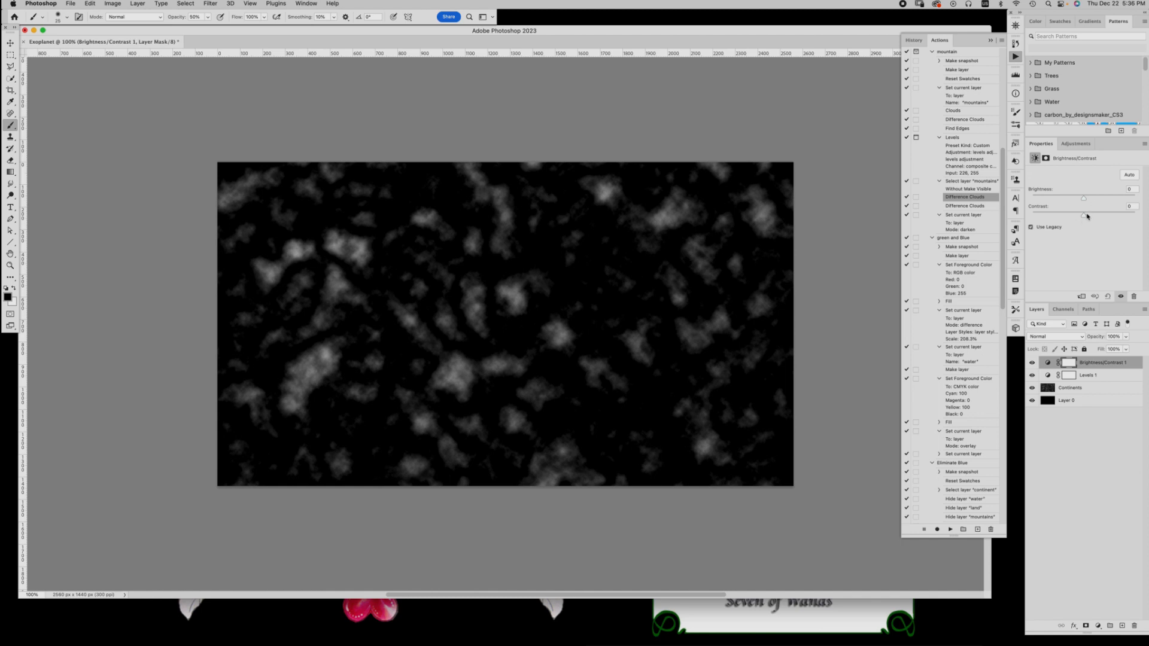
{"action": "left_click_drag", "start_coordinate": [1084, 214], "coordinate": [1138, 221]}
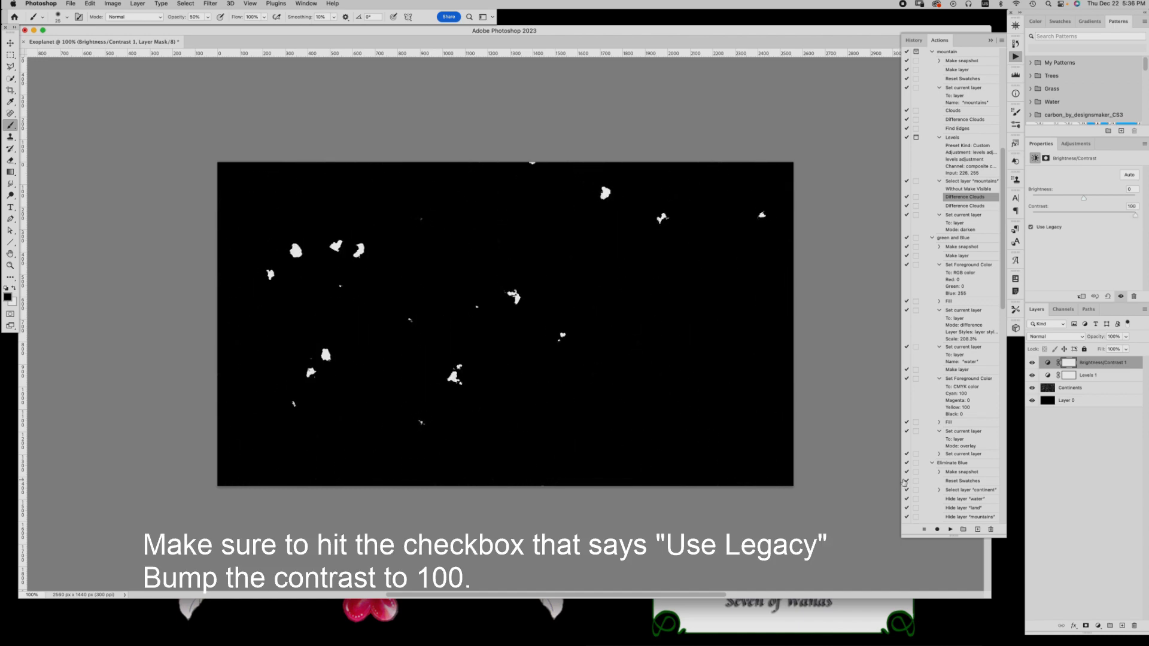
Set the Levels adjustment layer's shadow input to 0 and its highlight input to about 113
{"action": "left_click", "coordinate": [1105, 377]}
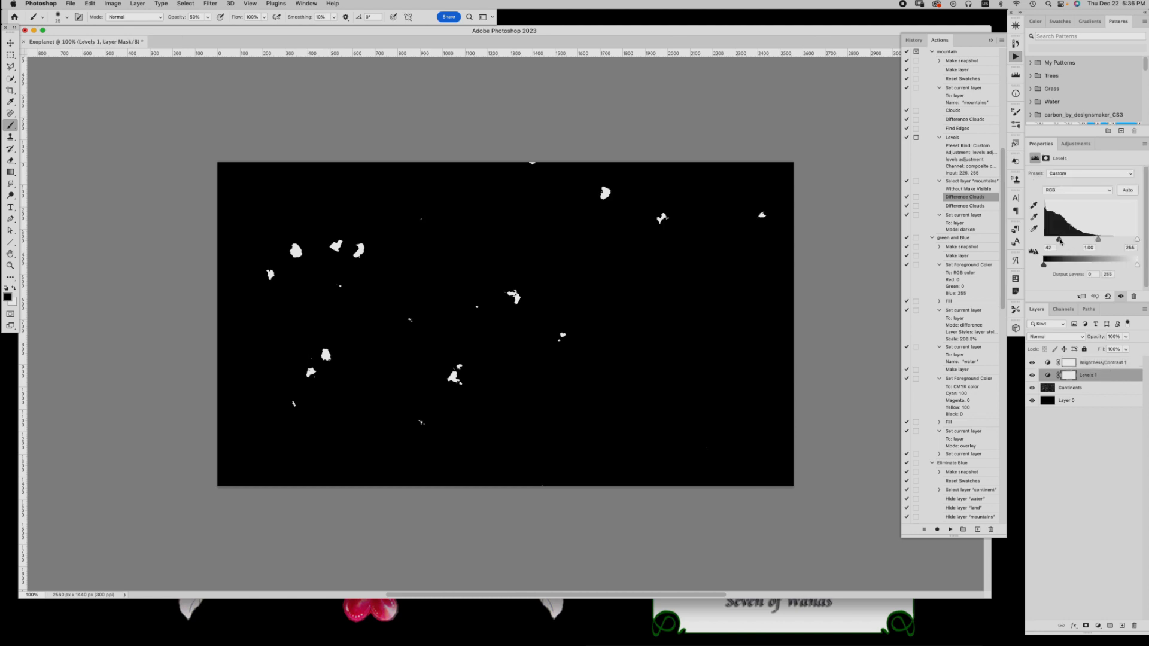
{"action": "left_click_drag", "start_coordinate": [1061, 241], "coordinate": [1036, 242]}
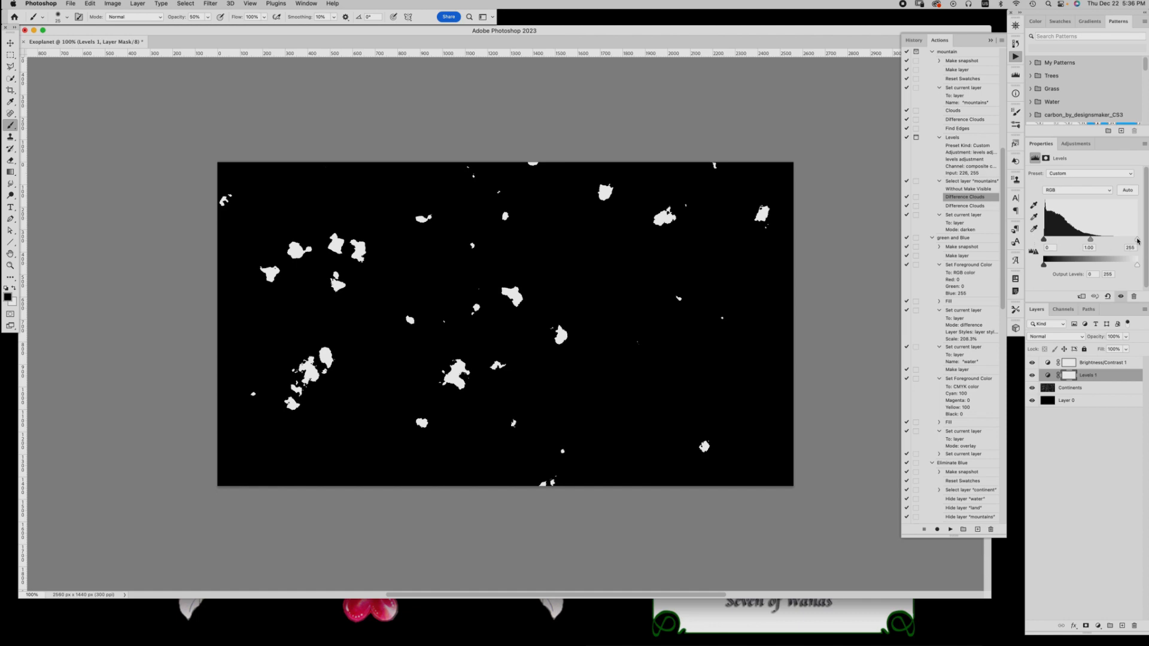
{"action": "left_click_drag", "start_coordinate": [1137, 242], "coordinate": [1086, 243]}
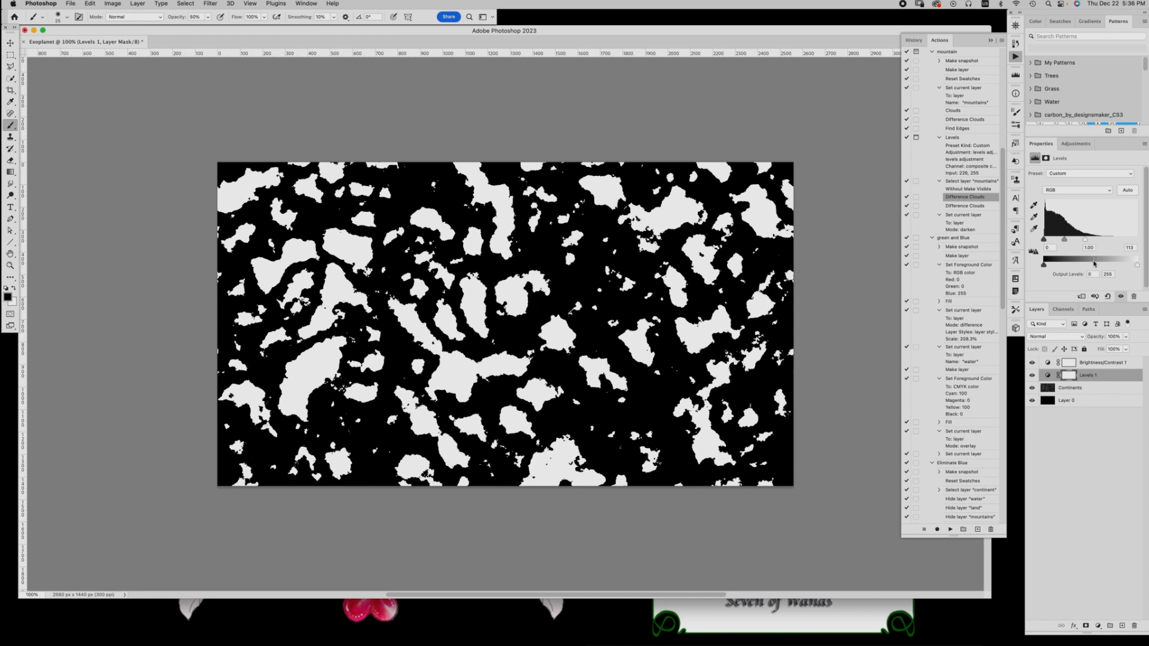
Stamp all visible layers into a new layer at the top of the stack and name it Continents Rendered
{"action": "left_click", "coordinate": [1104, 363]}
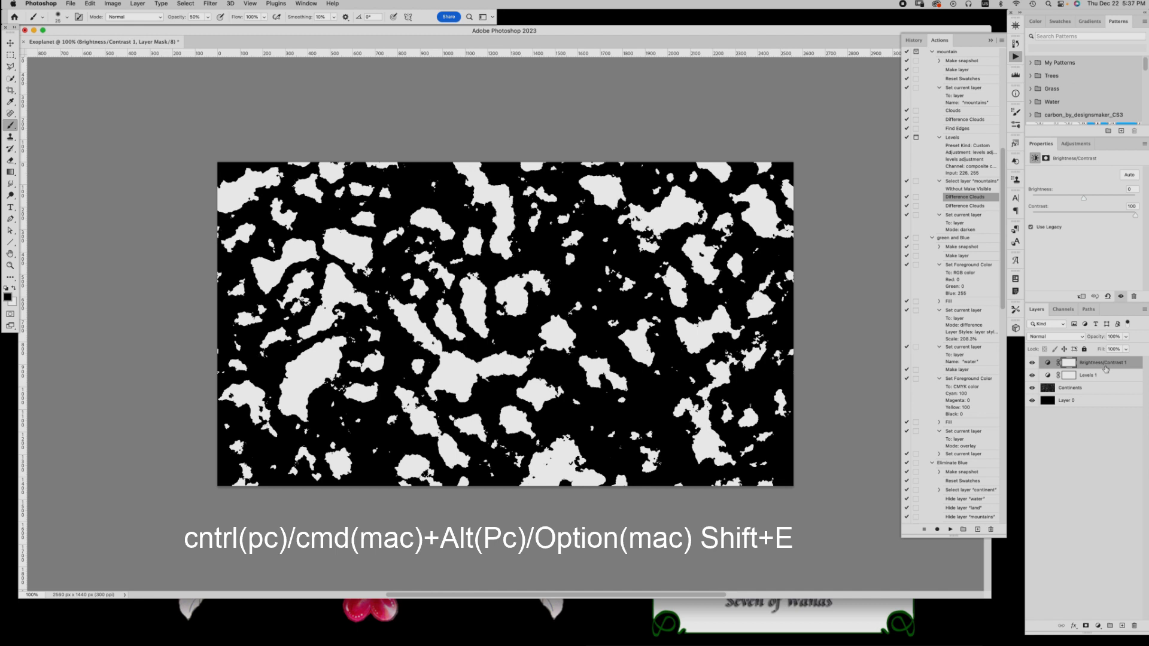
{"action": "key", "text": "super+alt+shift+e"}
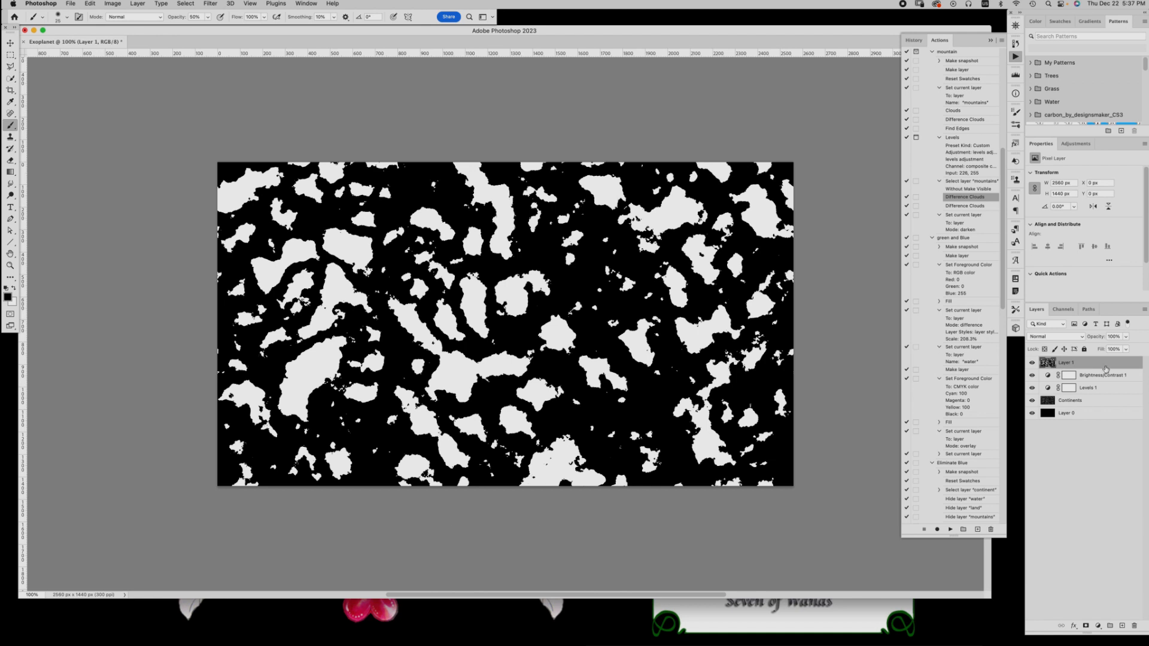
{"action": "double_click", "coordinate": [1067, 365]}
{"action": "type", "text": "Continents Rendered"}
{"action": "key", "text": "Return"}
Outline the landmasses in the left and centre of Continents Rendered with the Polygonal Lasso, and delete everything outside that outline
{"action": "left_click", "coordinate": [9, 68]}
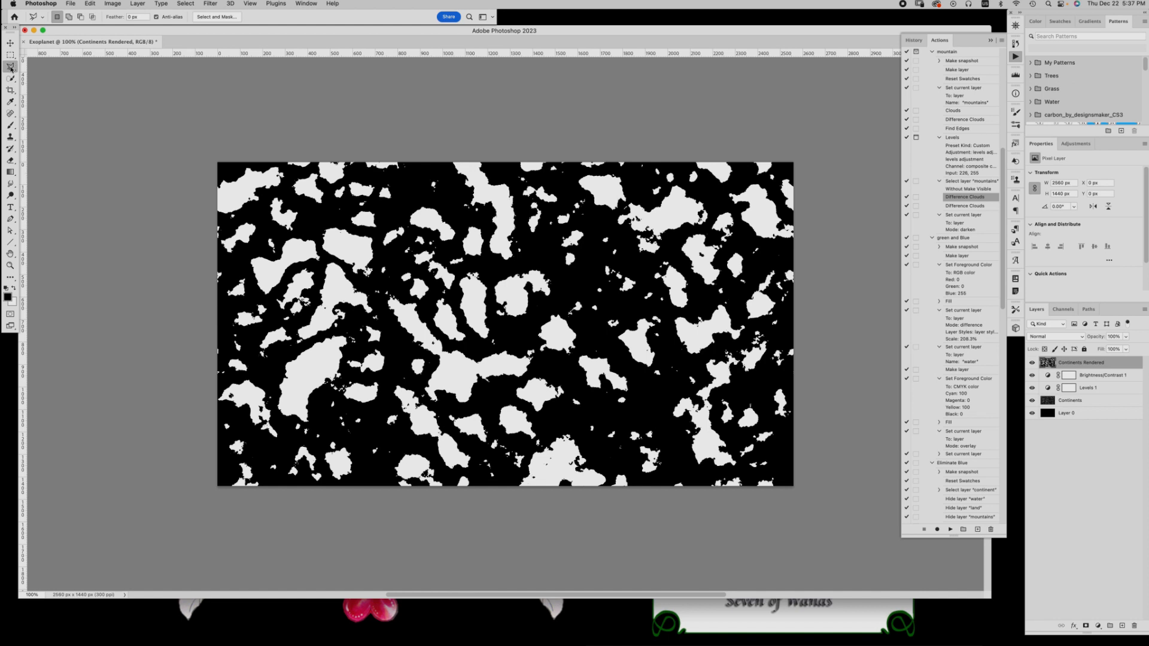
{"action": "left_click", "coordinate": [10, 68]}
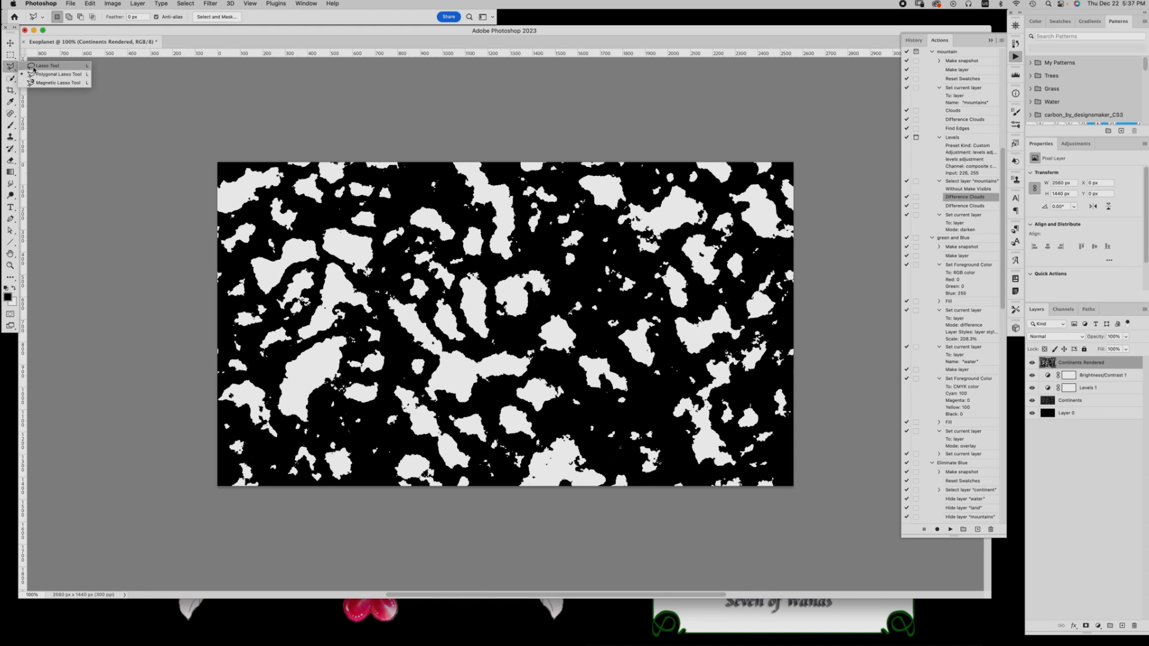
{"action": "left_click", "coordinate": [33, 74]}
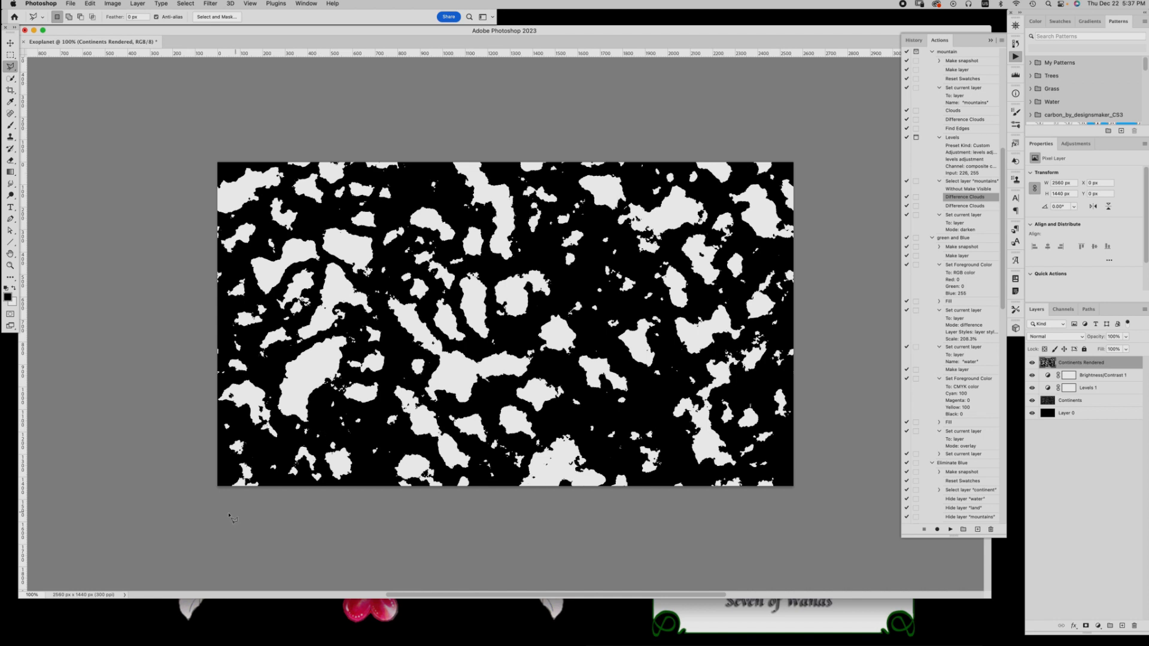
{"action": "left_click", "coordinate": [319, 414]}
{"action": "left_click", "coordinate": [299, 428]}
{"action": "left_click", "coordinate": [280, 423]}
{"action": "left_click", "coordinate": [273, 408]}
{"action": "left_click", "coordinate": [275, 375]}
{"action": "left_click", "coordinate": [254, 361]}
{"action": "left_click", "coordinate": [255, 333]}
{"action": "left_click", "coordinate": [274, 315]}
{"action": "left_click", "coordinate": [273, 305]}
{"action": "left_click", "coordinate": [245, 253]}
{"action": "left_click", "coordinate": [262, 231]}
{"action": "left_click", "coordinate": [307, 234]}
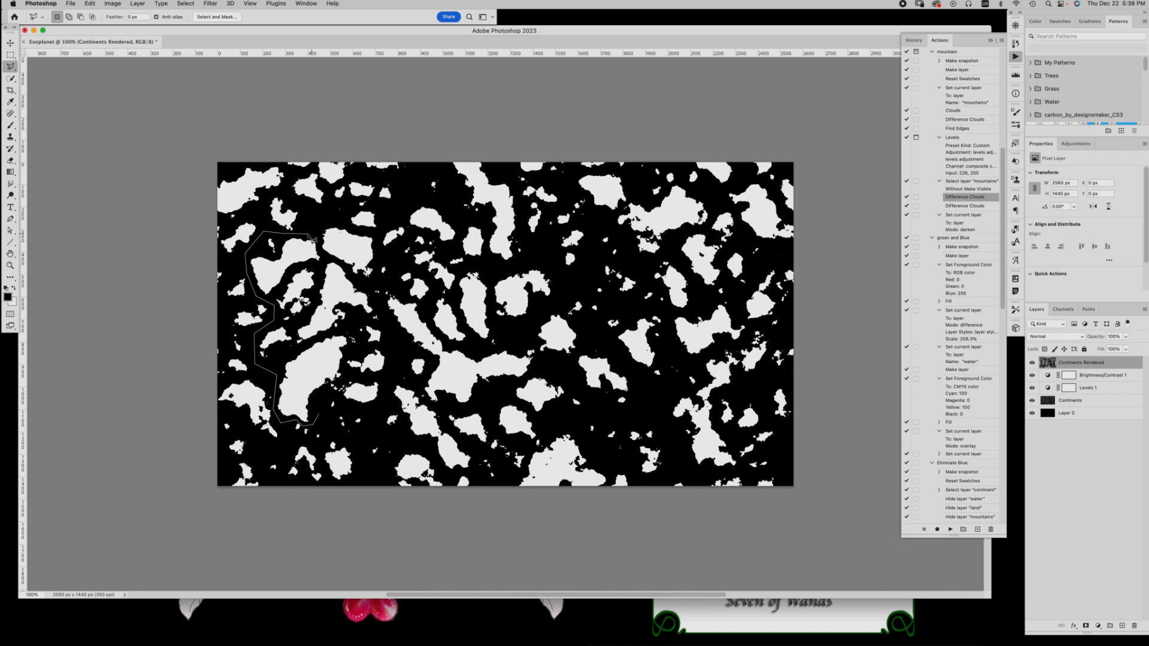
{"action": "left_click", "coordinate": [326, 221]}
{"action": "left_click", "coordinate": [342, 220]}
{"action": "left_click", "coordinate": [359, 208]}
{"action": "left_click", "coordinate": [378, 207]}
{"action": "left_click", "coordinate": [391, 216]}
{"action": "left_click", "coordinate": [418, 201]}
{"action": "left_click", "coordinate": [450, 204]}
{"action": "left_click", "coordinate": [462, 219]}
{"action": "left_click", "coordinate": [481, 220]}
{"action": "left_click", "coordinate": [484, 232]}
{"action": "left_click", "coordinate": [484, 265]}
{"action": "left_click", "coordinate": [545, 262]}
{"action": "left_click", "coordinate": [562, 285]}
{"action": "left_click", "coordinate": [558, 312]}
{"action": "left_click", "coordinate": [585, 340]}
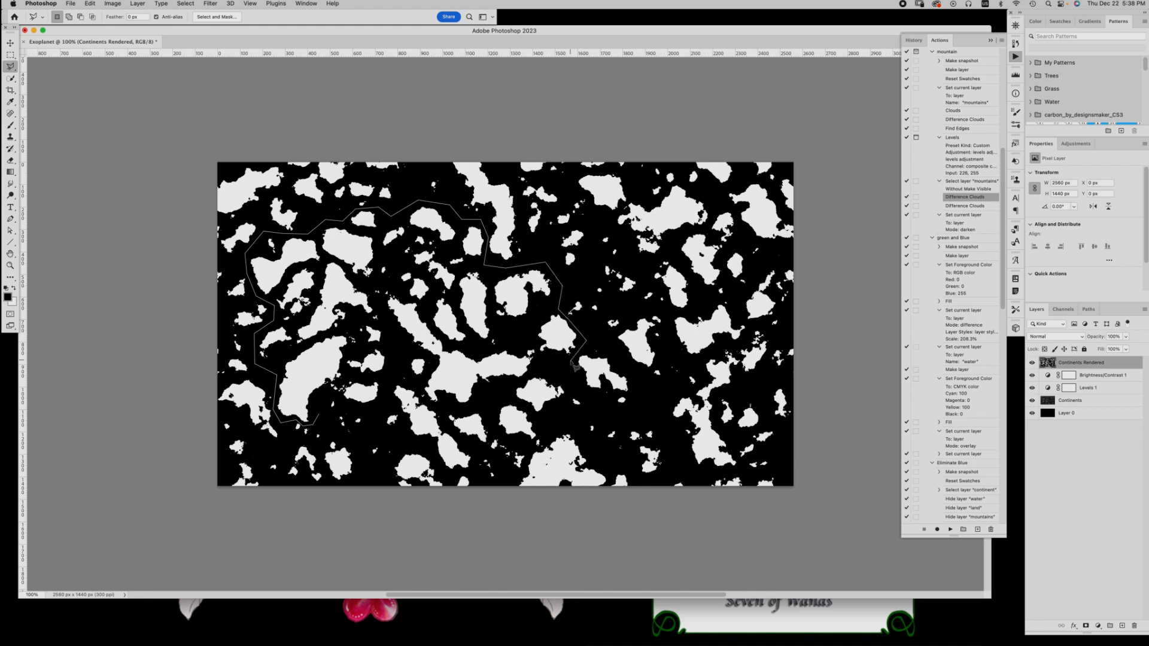
{"action": "left_click", "coordinate": [571, 362]}
{"action": "left_click", "coordinate": [569, 402]}
{"action": "left_click", "coordinate": [545, 427]}
{"action": "left_click", "coordinate": [518, 399]}
{"action": "left_click", "coordinate": [493, 399]}
{"action": "left_click", "coordinate": [491, 440]}
{"action": "left_click", "coordinate": [453, 477]}
{"action": "left_click", "coordinate": [403, 433]}
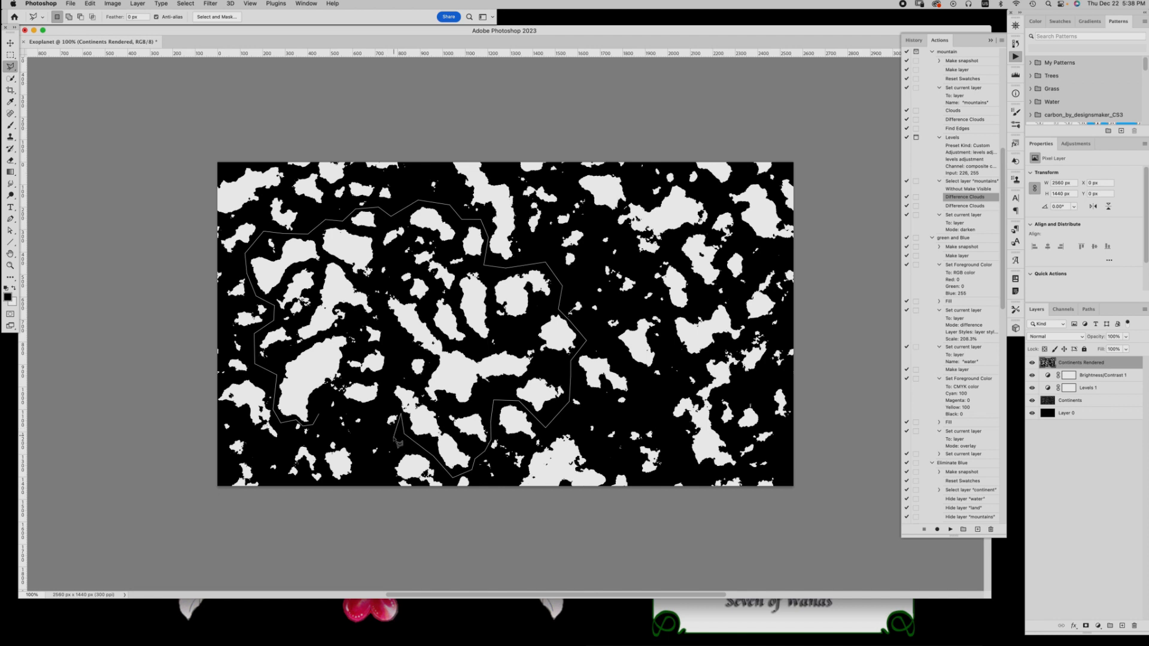
{"action": "left_click", "coordinate": [395, 437]}
{"action": "double_click", "coordinate": [327, 397]}
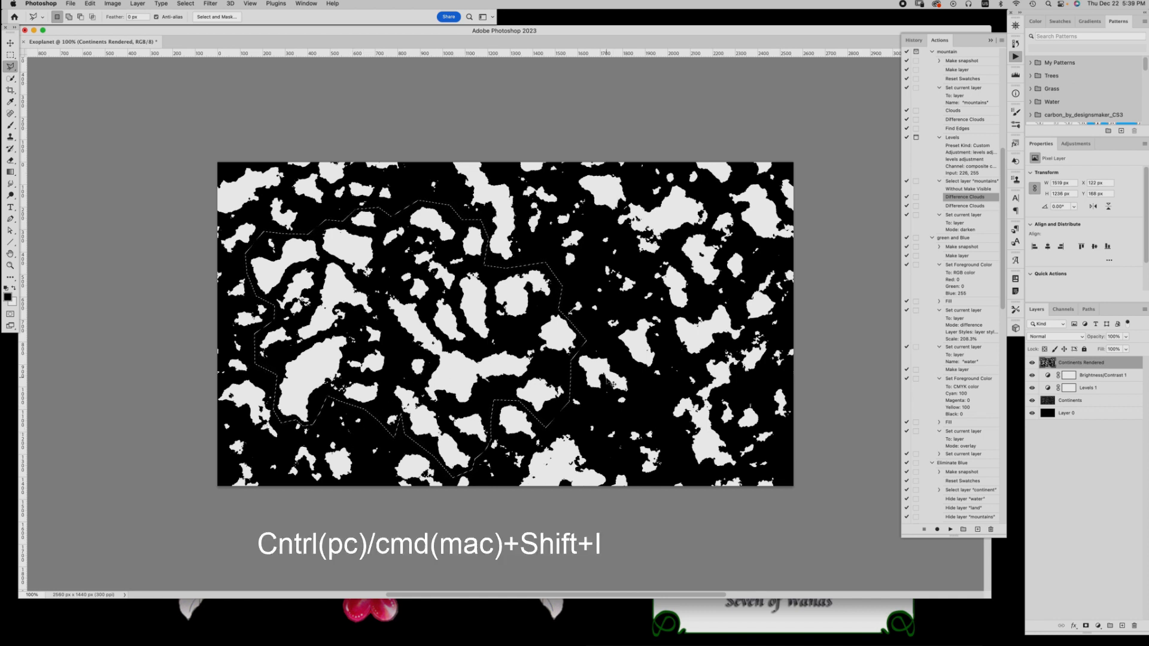
{"action": "key", "text": "super+shift+i"}
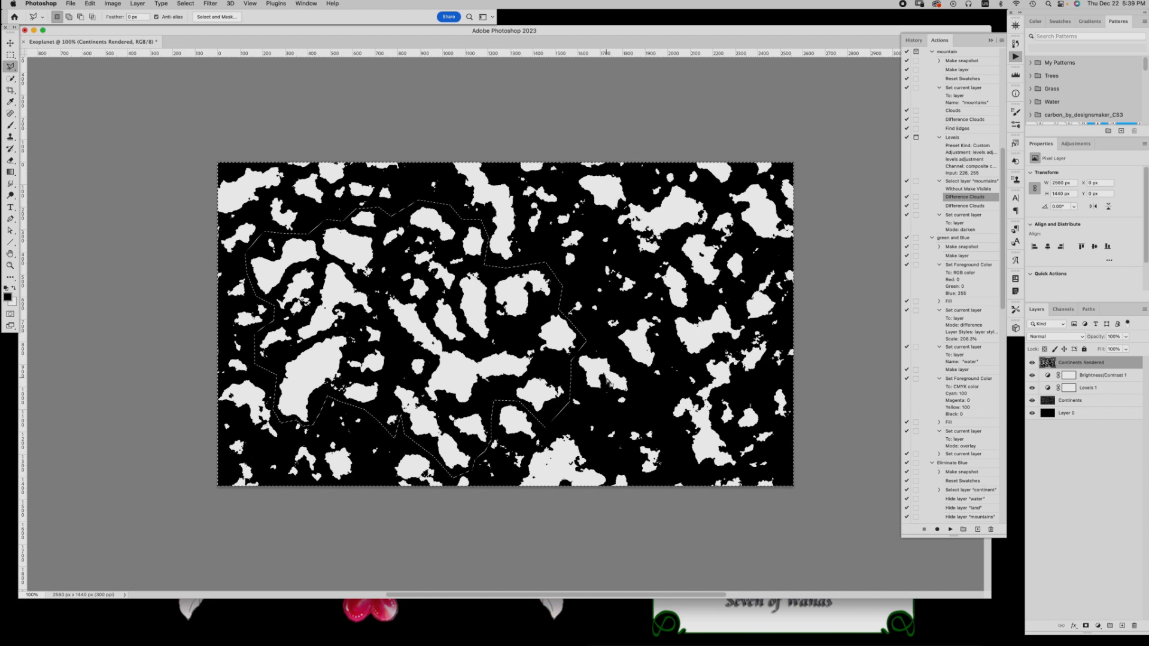
{"action": "key", "text": "super+d"}
Hide the Brightness/Contrast 1, Levels 1 and Continents layers
{"action": "left_click", "coordinate": [1032, 375]}
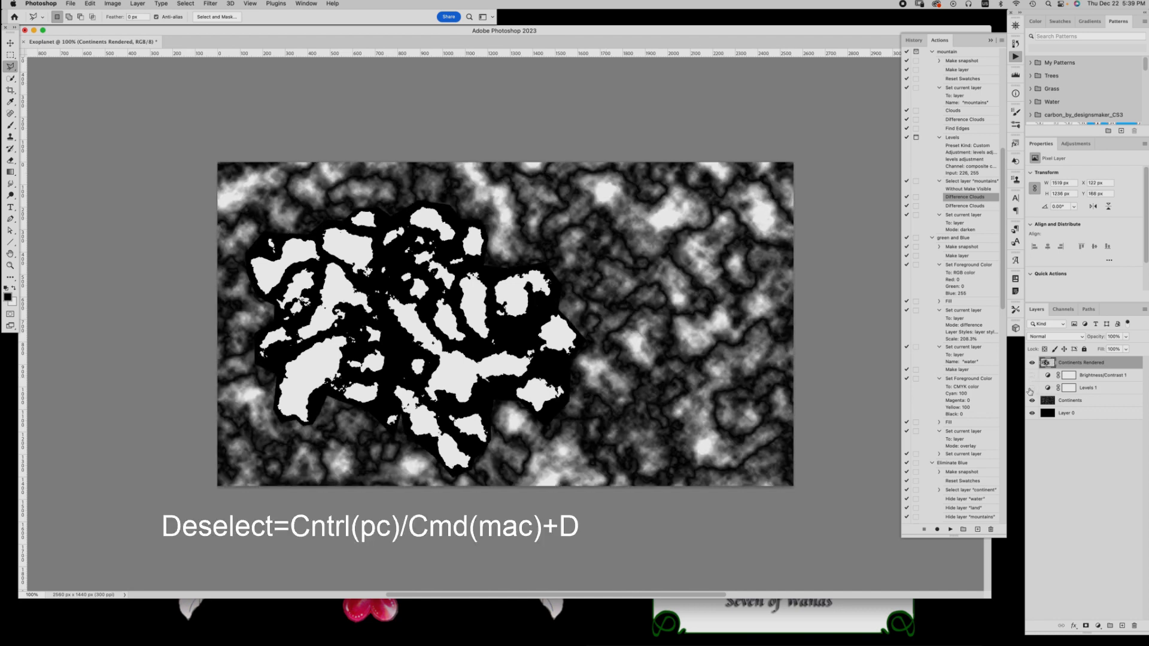
{"action": "left_click", "coordinate": [1032, 388]}
{"action": "left_click", "coordinate": [1031, 400]}
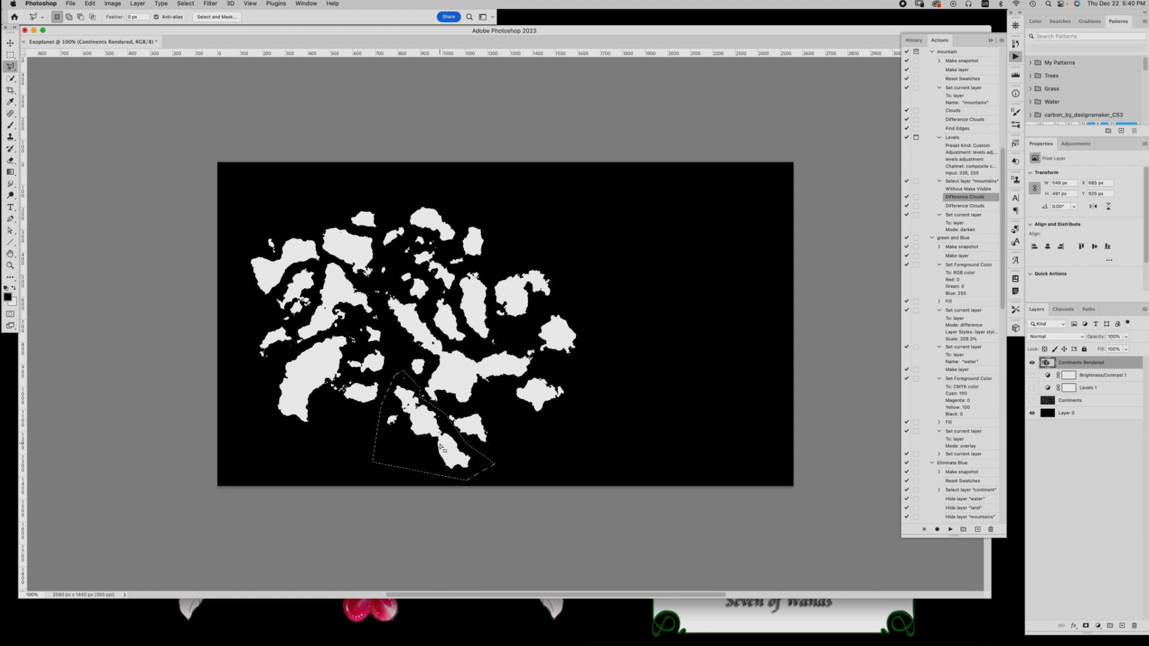
Move the selected elongated landmass at the bottom slightly down and left to the canvas edge, and deselect it
{"action": "key", "text": "v"}
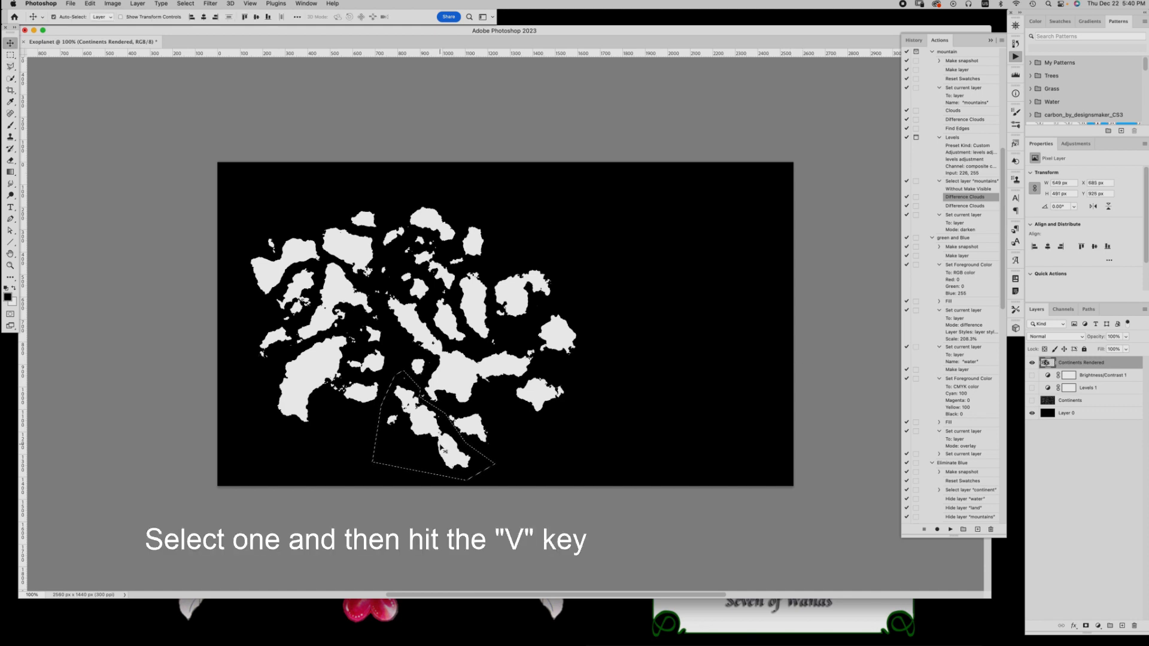
{"action": "mouse_move", "coordinate": [443, 449]}
{"action": "left_mouse_down"}
{"action": "mouse_move", "coordinate": [450, 434]}
{"action": "mouse_move", "coordinate": [440, 466]}
{"action": "left_mouse_up"}
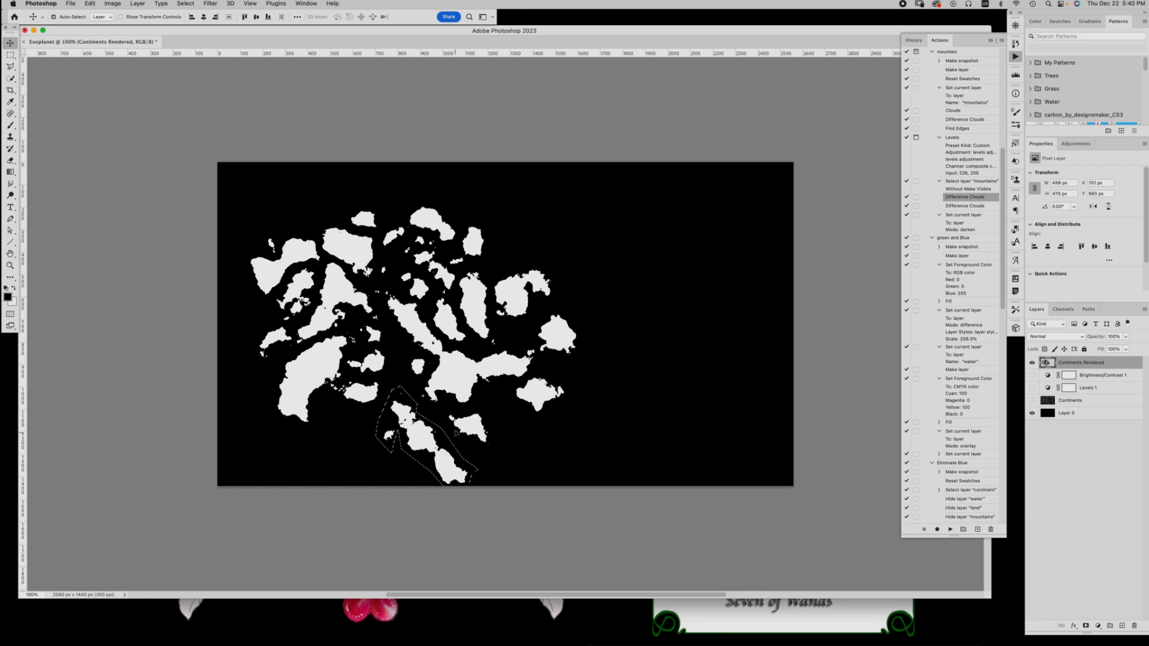
{"action": "key", "text": "l"}
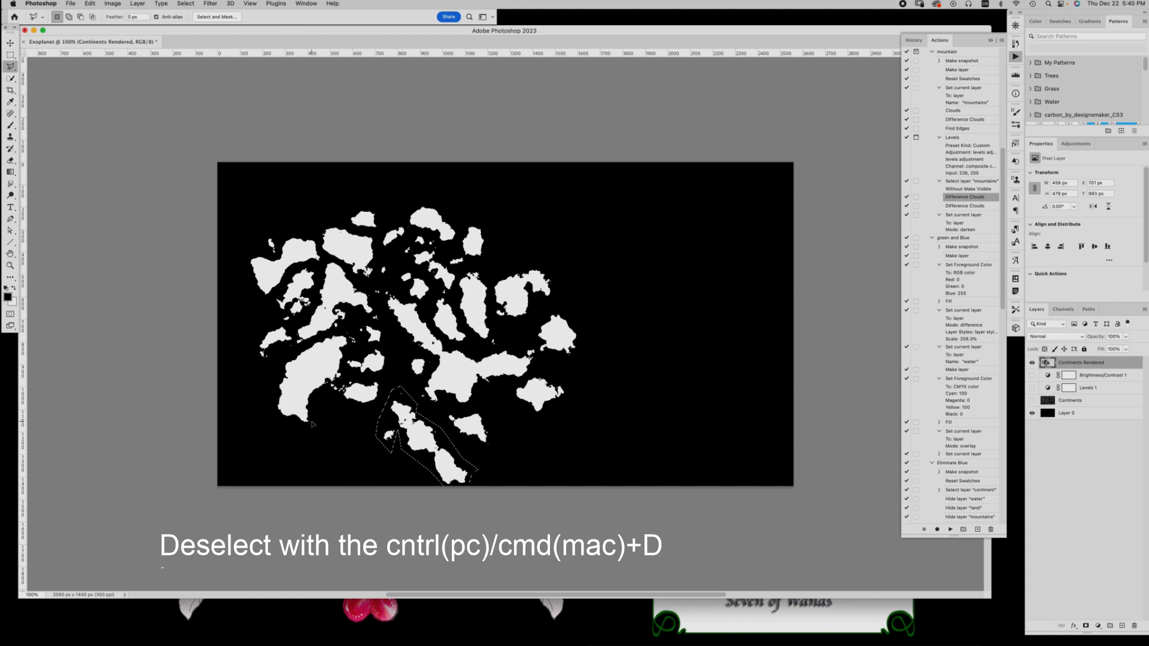
{"action": "key", "text": "super+d"}
Lasso the large lower-left landmass with its nearby islands and move the group towards the canvas's lower-left corner
{"action": "left_click", "coordinate": [310, 450]}
{"action": "left_click", "coordinate": [377, 412]}
{"action": "left_click", "coordinate": [398, 363]}
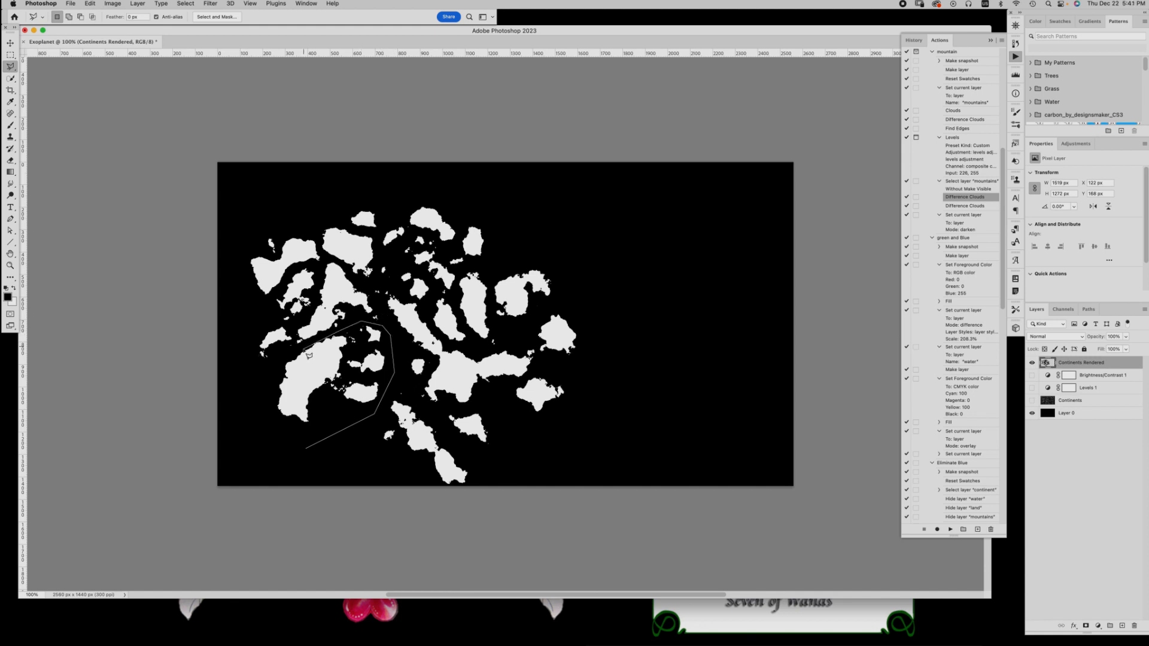
{"action": "left_click", "coordinate": [386, 326]}
{"action": "left_click", "coordinate": [362, 320]}
{"action": "left_click", "coordinate": [323, 334]}
{"action": "left_click", "coordinate": [261, 388]}
{"action": "left_click", "coordinate": [309, 450]}
{"action": "left_click_drag", "start_coordinate": [311, 383], "coordinate": [269, 429]}
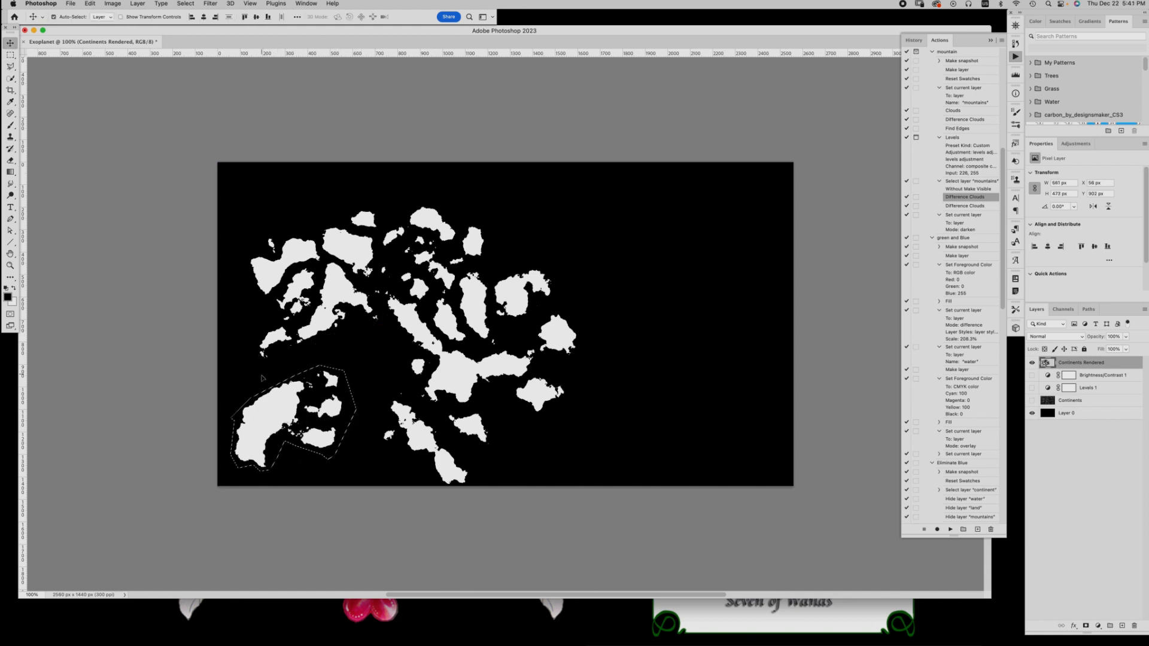
{"action": "left_click", "coordinate": [370, 359], "text": "super"}
{"action": "key", "text": "super+d"}
Lasso the group of landmasses along the left side of the map and move it closer to the left edge
{"action": "left_click", "coordinate": [257, 370]}
{"action": "left_click", "coordinate": [387, 342]}
{"action": "left_click", "coordinate": [379, 301]}
{"action": "left_click", "coordinate": [323, 255]}
{"action": "left_click", "coordinate": [308, 218]}
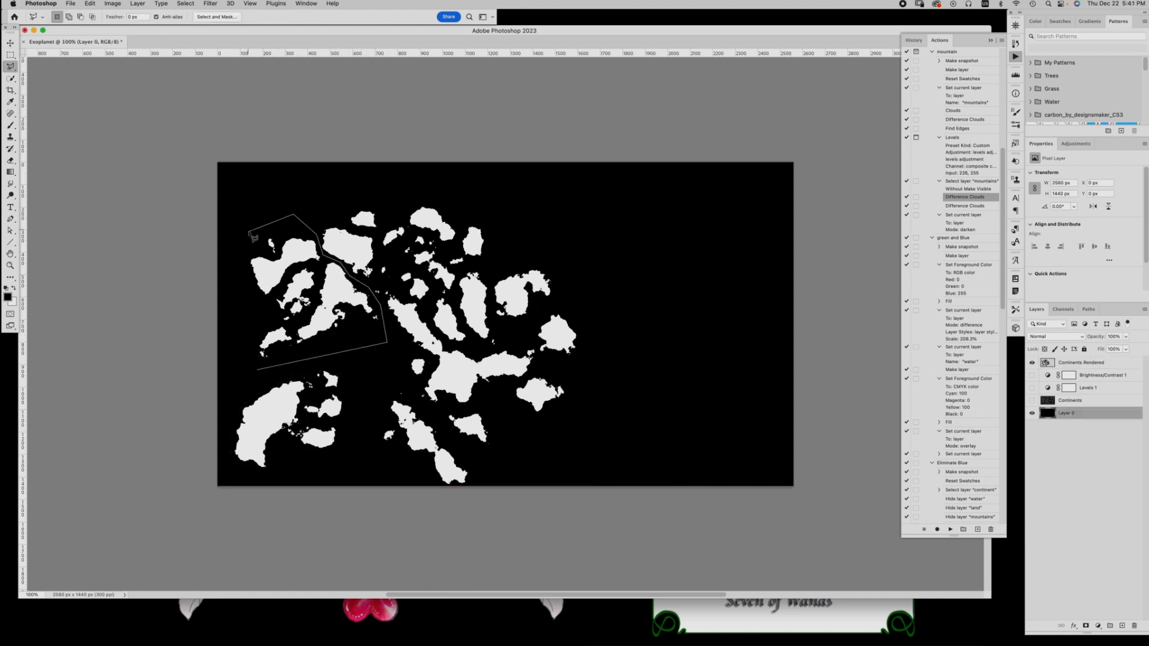
{"action": "left_click", "coordinate": [250, 234]}
{"action": "left_click", "coordinate": [232, 268]}
{"action": "left_click", "coordinate": [257, 370]}
{"action": "key", "text": "v"}
{"action": "mouse_move", "coordinate": [337, 236]}
{"action": "left_mouse_down"}
{"action": "mouse_move", "coordinate": [317, 240]}
{"action": "mouse_move", "coordinate": [348, 207]}
{"action": "left_mouse_up"}
Lasso the upper-left landmass with its small neighbouring islands and move it up near the top edge
{"action": "key", "text": "l"}
{"action": "left_click", "coordinate": [310, 198]}
{"action": "left_click", "coordinate": [397, 195]}
{"action": "left_click", "coordinate": [371, 283]}
{"action": "key", "text": "v"}
{"action": "key", "text": "super+d"}
Lasso the cluster of islands at the upper centre and move it up and right, away from the central continent
{"action": "key", "text": "l"}
{"action": "left_click", "coordinate": [375, 279]}
{"action": "left_click", "coordinate": [427, 302]}
{"action": "left_click", "coordinate": [484, 264]}
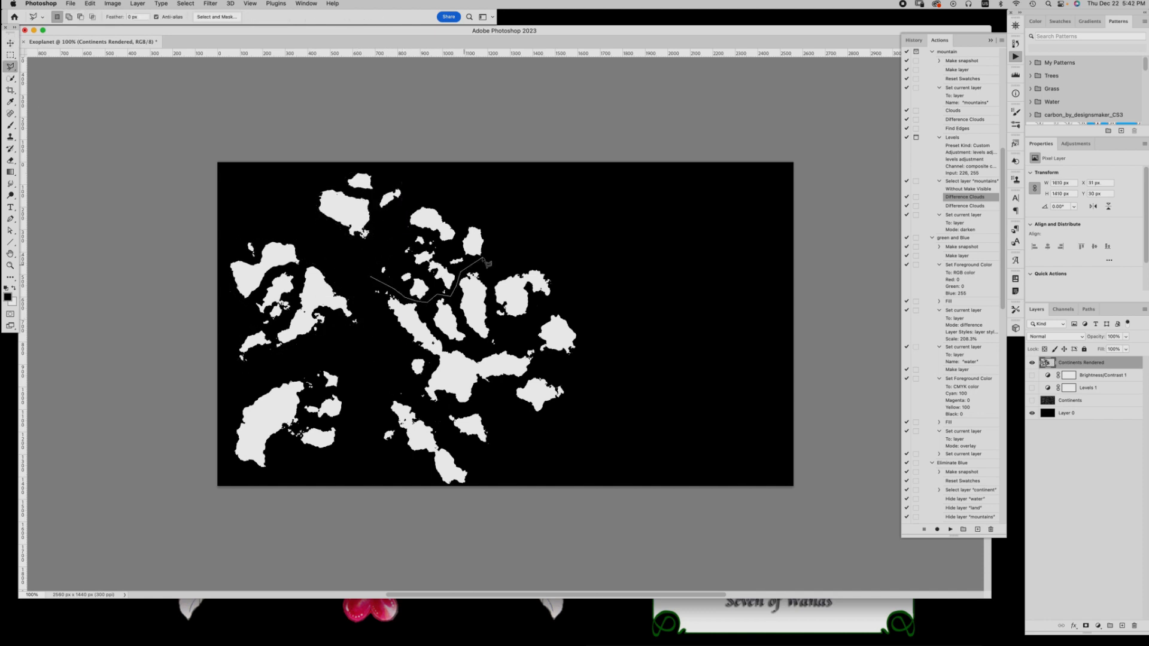
{"action": "left_click", "coordinate": [451, 206]}
{"action": "left_click", "coordinate": [375, 278]}
{"action": "key", "text": "v"}
{"action": "left_click_drag", "start_coordinate": [427, 220], "coordinate": [512, 180]}
{"action": "left_click", "coordinate": [479, 252]}
{"action": "key", "text": "super+d"}
Lasso the small islands on the lower-left side of the moved cluster and shift them left as a separate group
{"action": "key", "text": "l"}
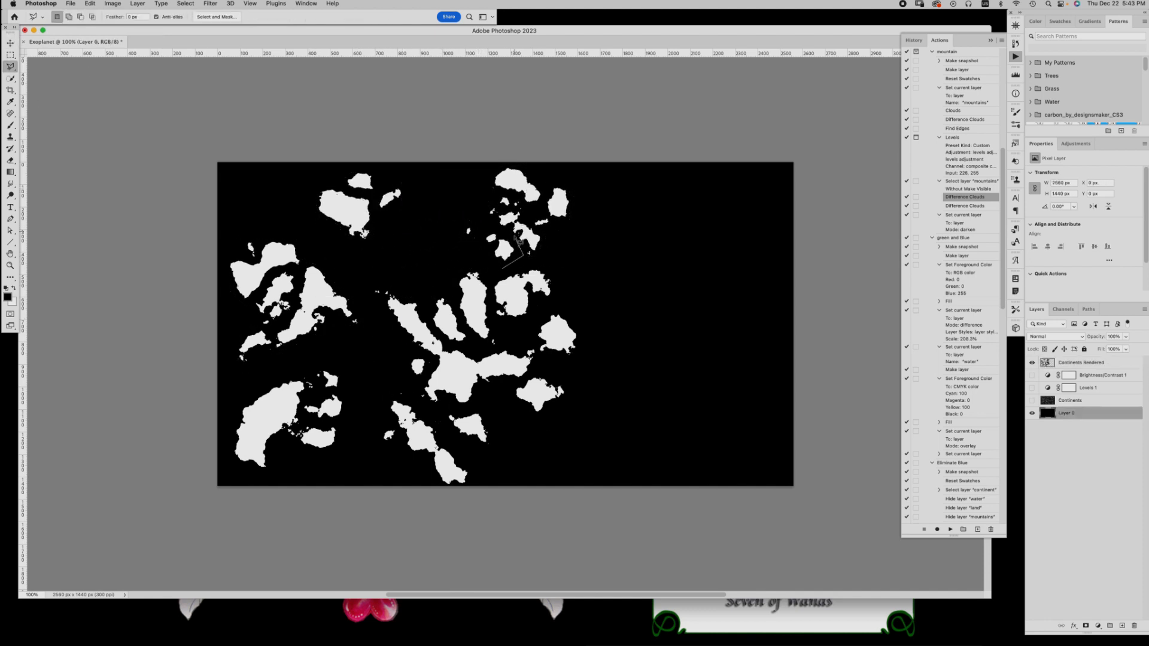
{"action": "left_click", "coordinate": [460, 239]}
{"action": "left_click", "coordinate": [511, 263]}
{"action": "left_click", "coordinate": [522, 256]}
{"action": "left_click", "coordinate": [473, 219]}
{"action": "key", "text": "v"}
{"action": "left_click_drag", "start_coordinate": [503, 249], "coordinate": [454, 232]}
{"action": "key", "text": "super+d"}
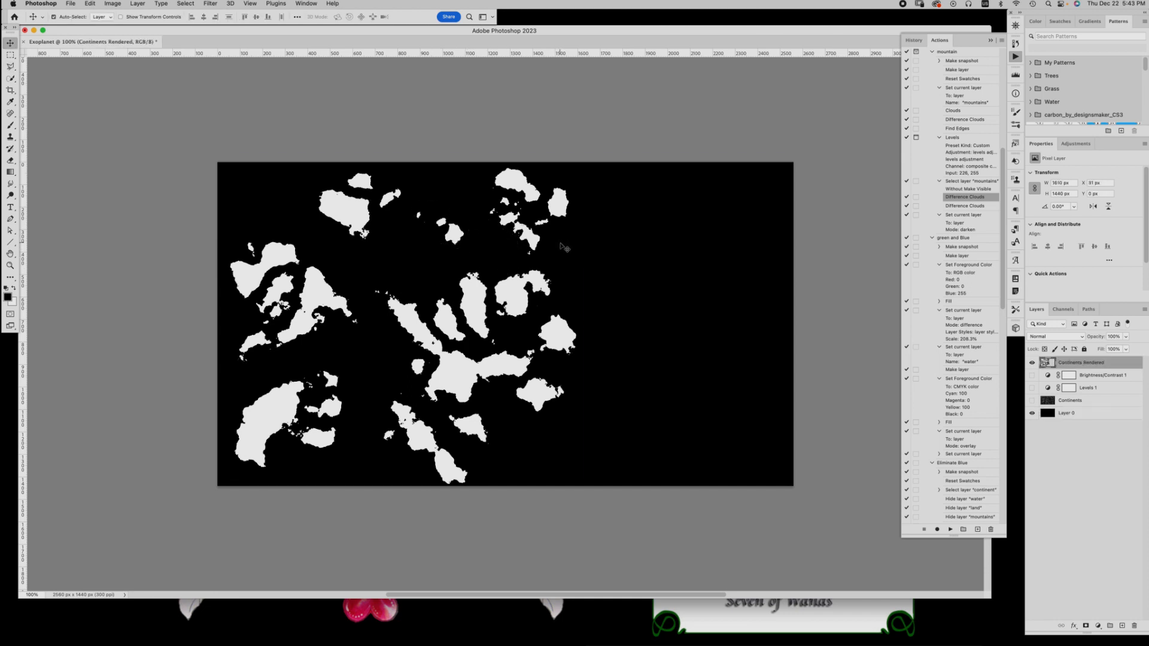
Lasso the two largest islands of the upper cluster and move them right along the top edge
{"action": "key", "text": "l"}
{"action": "left_click", "coordinate": [522, 259]}
{"action": "left_click", "coordinate": [477, 211]}
{"action": "left_click", "coordinate": [495, 192]}
{"action": "left_click", "coordinate": [517, 195]}
{"action": "left_click", "coordinate": [553, 221]}
{"action": "left_click", "coordinate": [589, 225]}
{"action": "left_click", "coordinate": [522, 259]}
{"action": "key", "text": "v"}
{"action": "left_click_drag", "start_coordinate": [565, 204], "coordinate": [656, 202]}
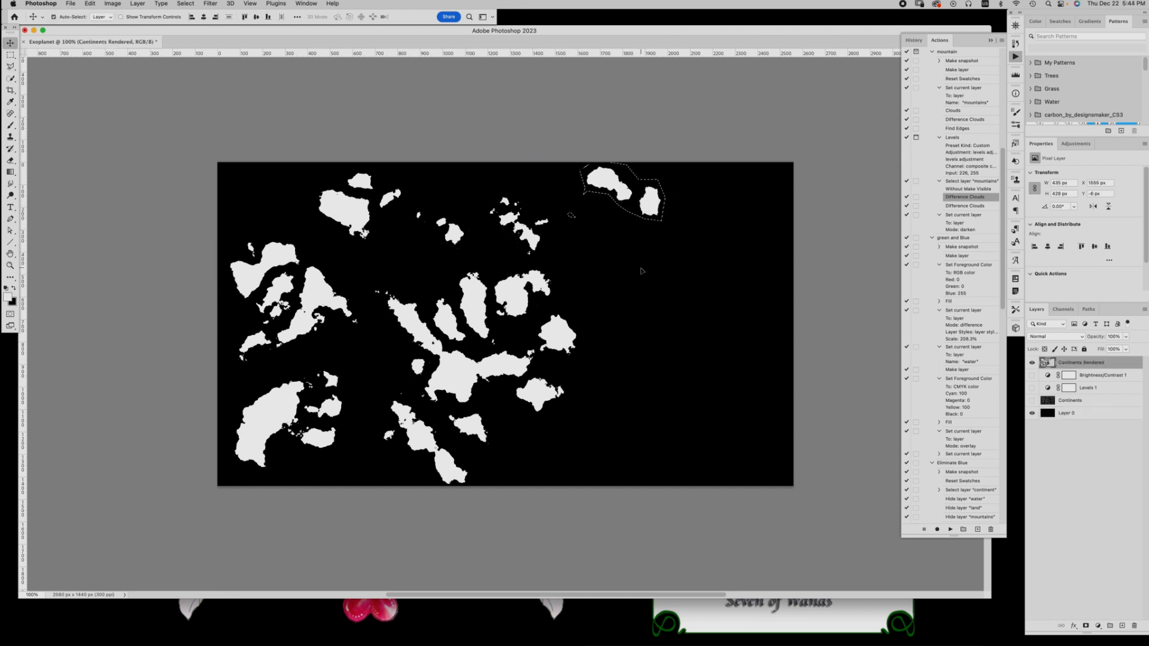
{"action": "key", "text": "super+d"}
Lasso the three landmasses east of the central continent and move them to the empty right side of the canvas
{"action": "key", "text": "x"}
{"action": "key", "text": "l"}
{"action": "left_click", "coordinate": [518, 421]}
{"action": "left_click", "coordinate": [496, 398]}
{"action": "left_click", "coordinate": [634, 332]}
{"action": "left_click", "coordinate": [551, 436]}
{"action": "key", "text": "v"}
{"action": "left_click_drag", "start_coordinate": [553, 338], "coordinate": [733, 330]}
Lasso the two tall narrow landmasses above the central continent and move them right into the open area
{"action": "key", "text": "l"}
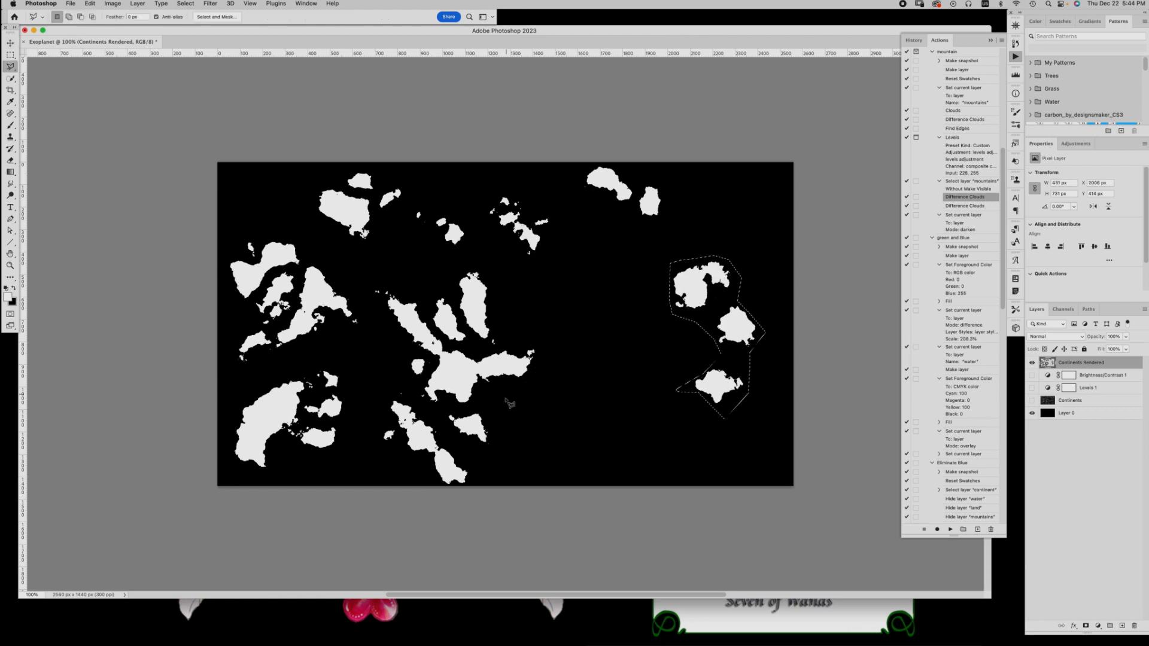
{"action": "left_click", "coordinate": [472, 354]}
{"action": "key", "text": "v"}
{"action": "left_click_drag", "start_coordinate": [474, 308], "coordinate": [576, 293]}
{"action": "key", "text": "super+d"}
Lasso the lowest of the three right-hand landmasses and move it down and left, apart from the others
{"action": "key", "text": "l"}
{"action": "left_click", "coordinate": [720, 414]}
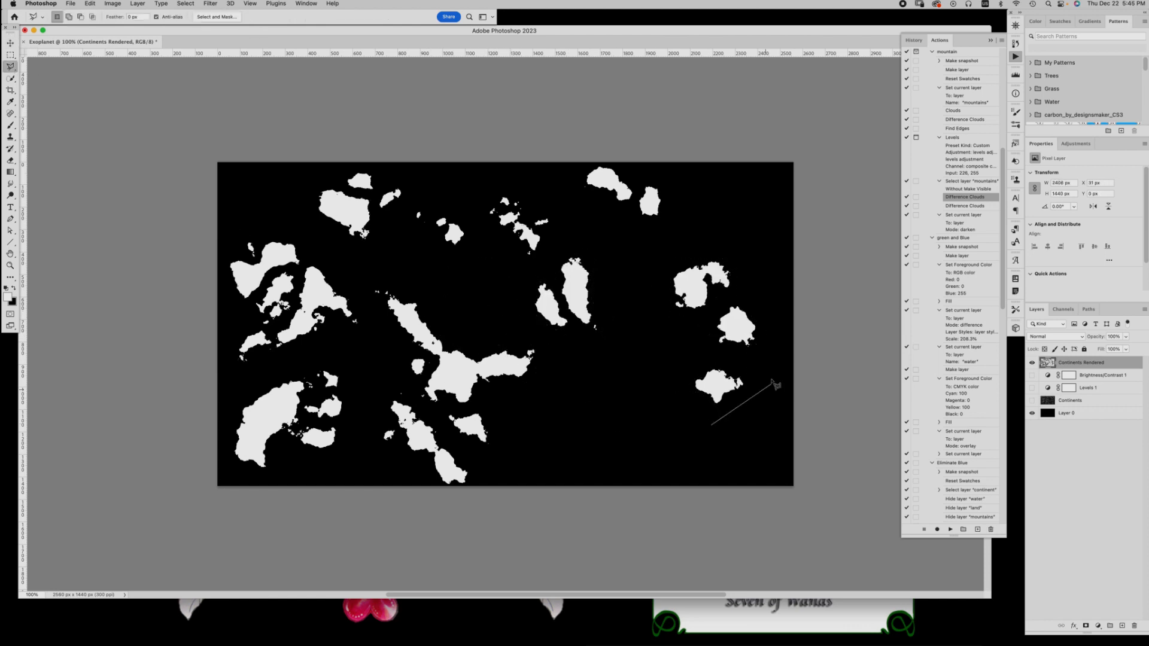
{"action": "left_click", "coordinate": [749, 384]}
{"action": "left_click", "coordinate": [720, 414]}
{"action": "key", "text": "v"}
{"action": "mouse_move", "coordinate": [718, 386]}
{"action": "left_mouse_down"}
{"action": "mouse_move", "coordinate": [691, 408]}
{"action": "mouse_move", "coordinate": [661, 407]}
{"action": "left_mouse_up"}
{"action": "key", "text": "super+d"}
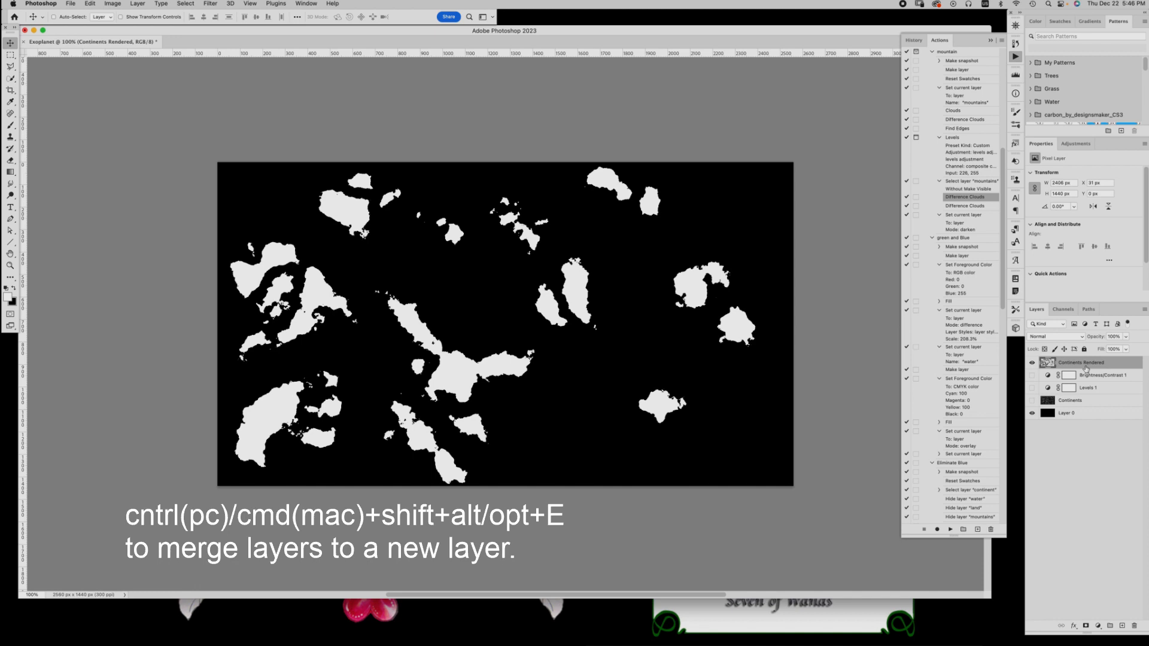
Stamp the visible layers into a new layer named Continents Final and hide Continents Rendered
{"action": "key", "text": "super+shift+alt+e"}
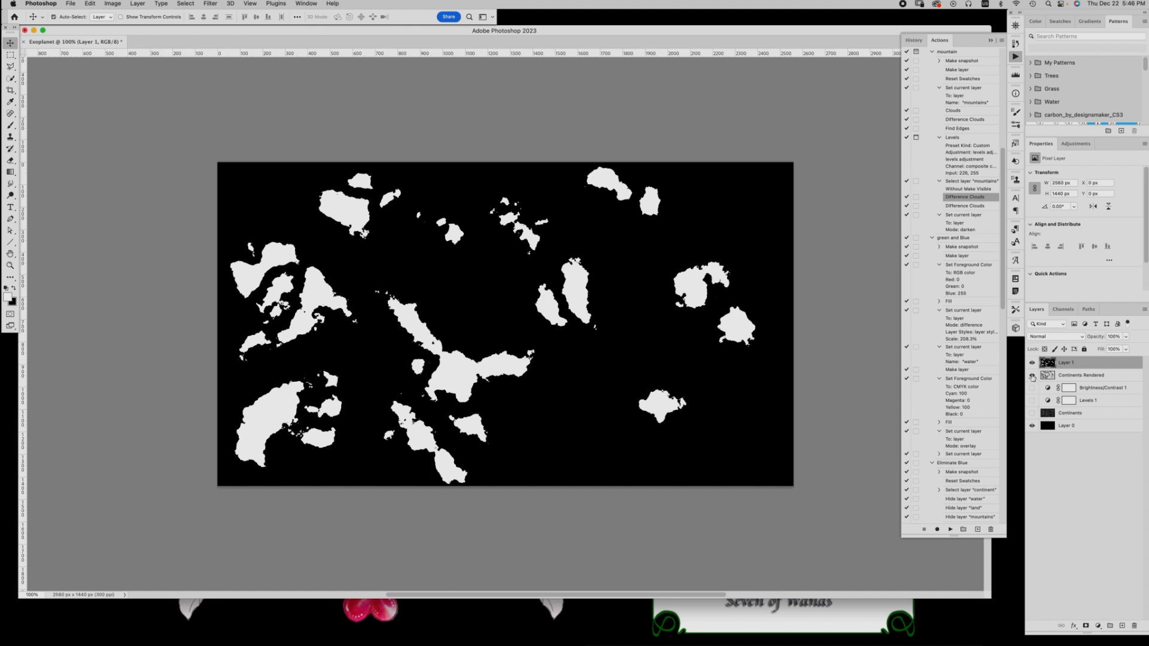
{"action": "left_click", "coordinate": [1032, 375]}
{"action": "double_click", "coordinate": [1066, 362]}
{"action": "type", "text": "Contine"}
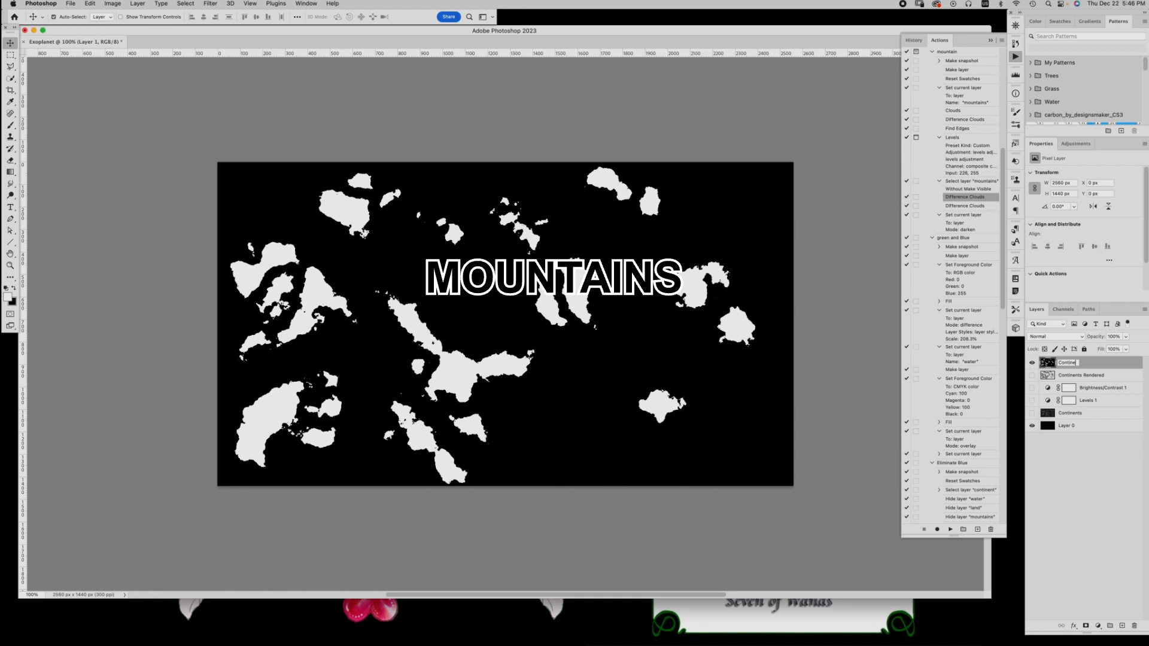
{"action": "type", "text": "nts Final"}
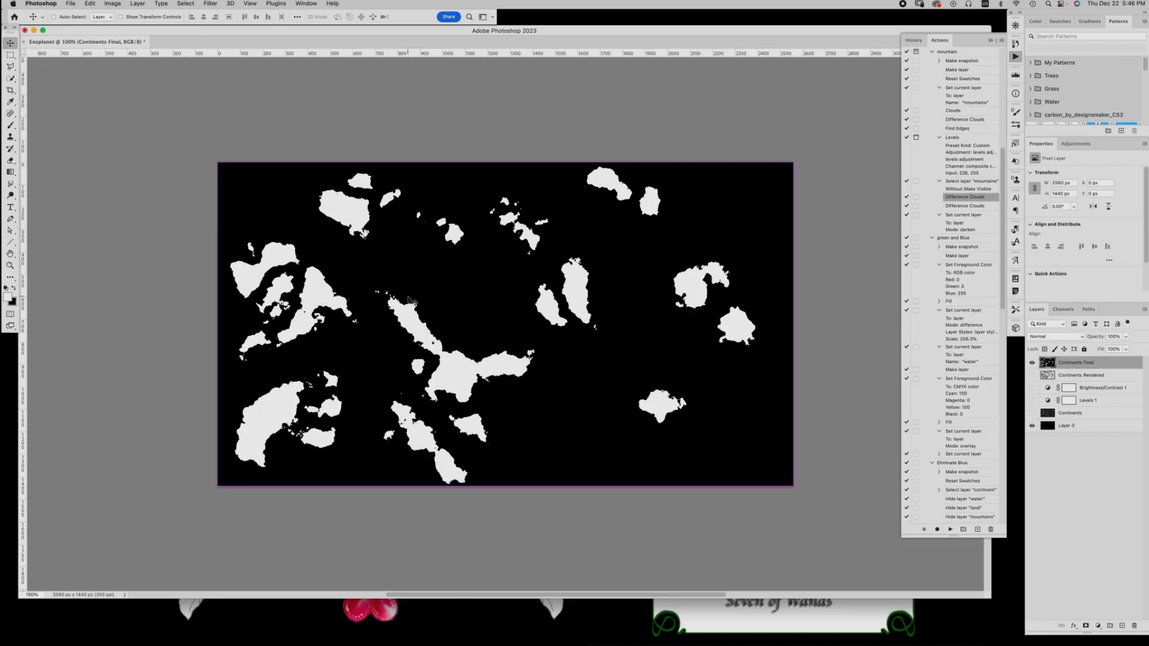
Try inverting the colours of the Continents Final layer, and reverse the inversion
{"action": "key", "text": "super+i"}
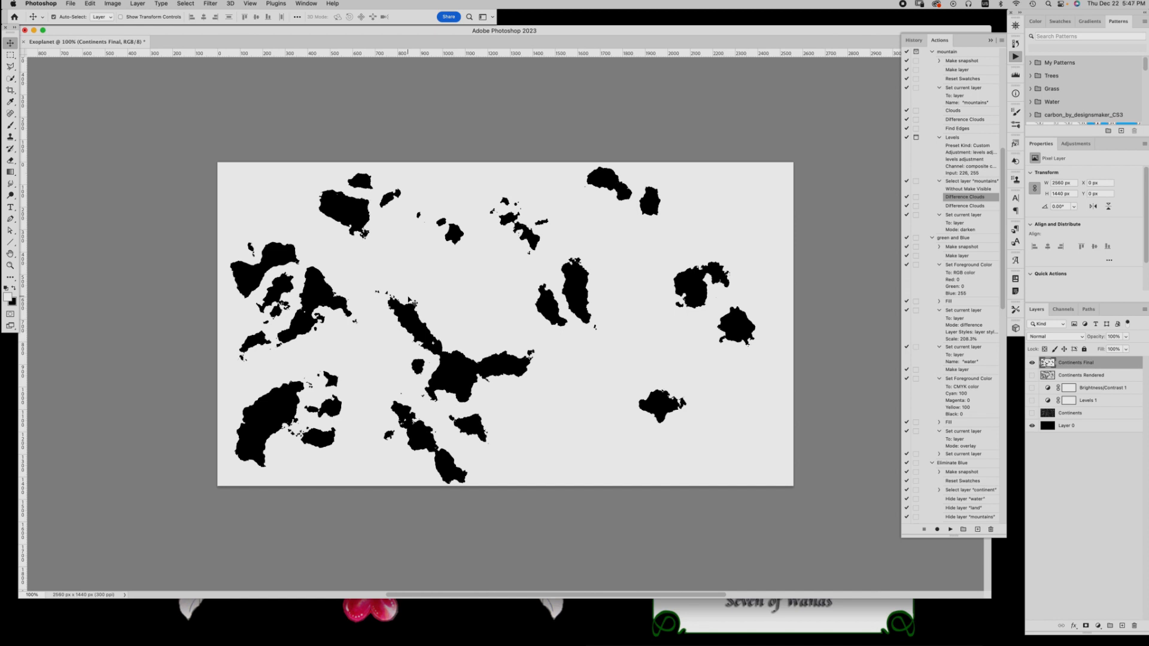
{"action": "key", "text": "super+i"}
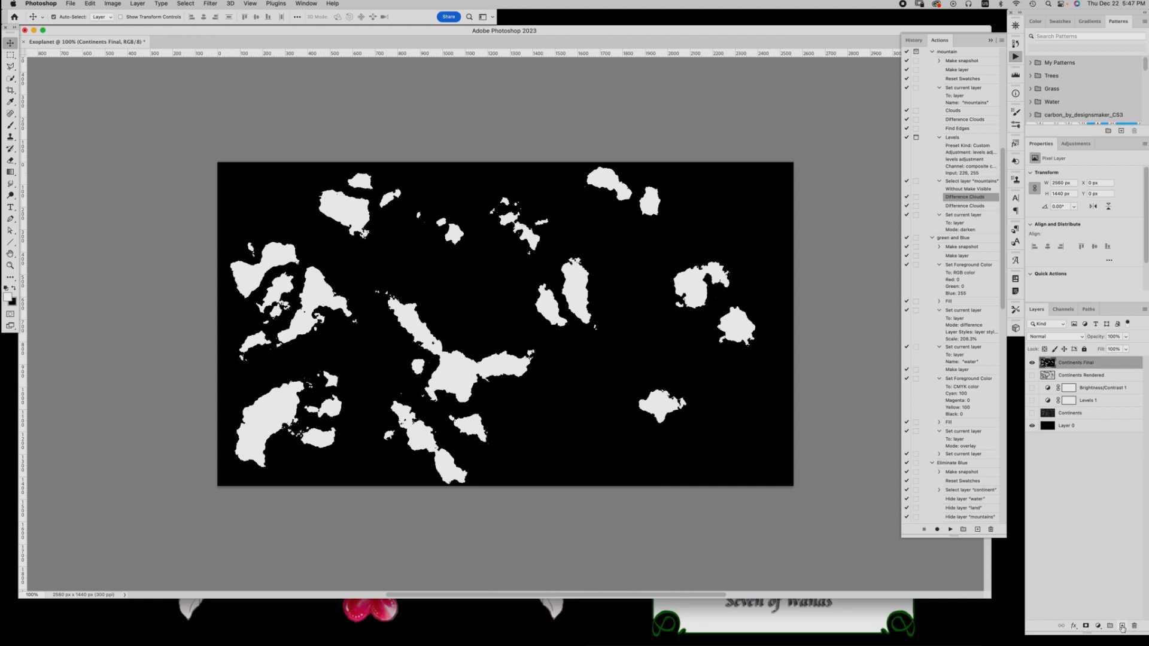
Add a new layer above Continents Final and name it Mountains
{"action": "left_click", "coordinate": [1122, 626]}
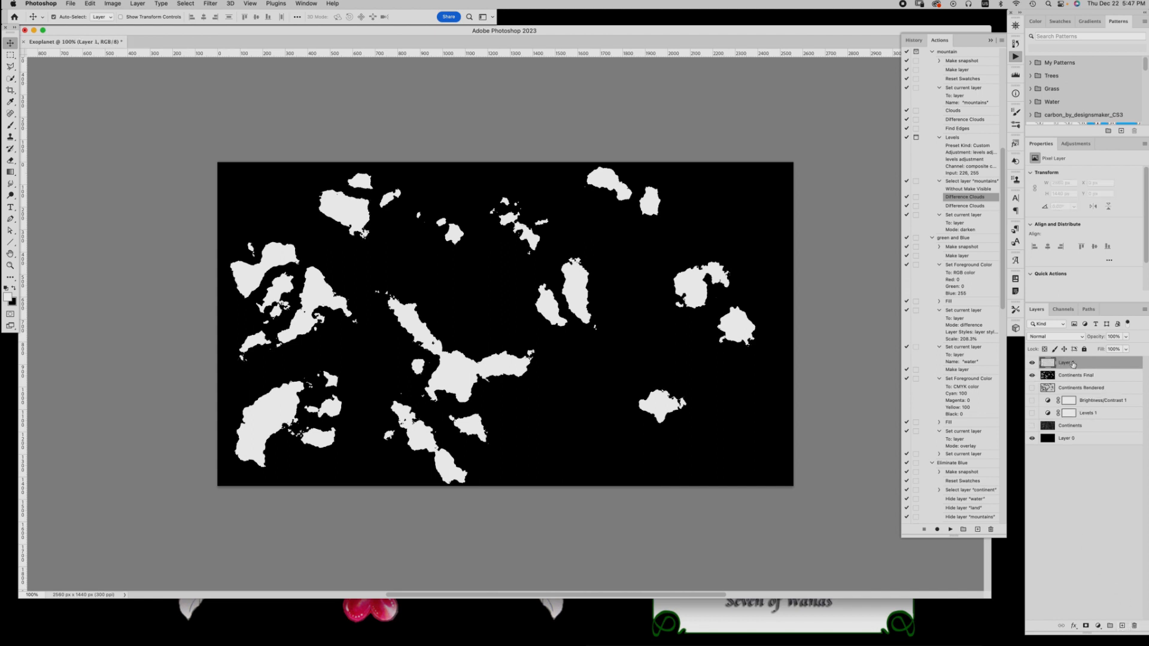
{"action": "double_click", "coordinate": [1070, 363]}
{"action": "type", "text": "Mountains"}
{"action": "key", "text": "Return"}
Render Clouds on the Mountains layer using the default black and white swatches, and apply Difference Clouds over them
{"action": "key", "text": "d"}
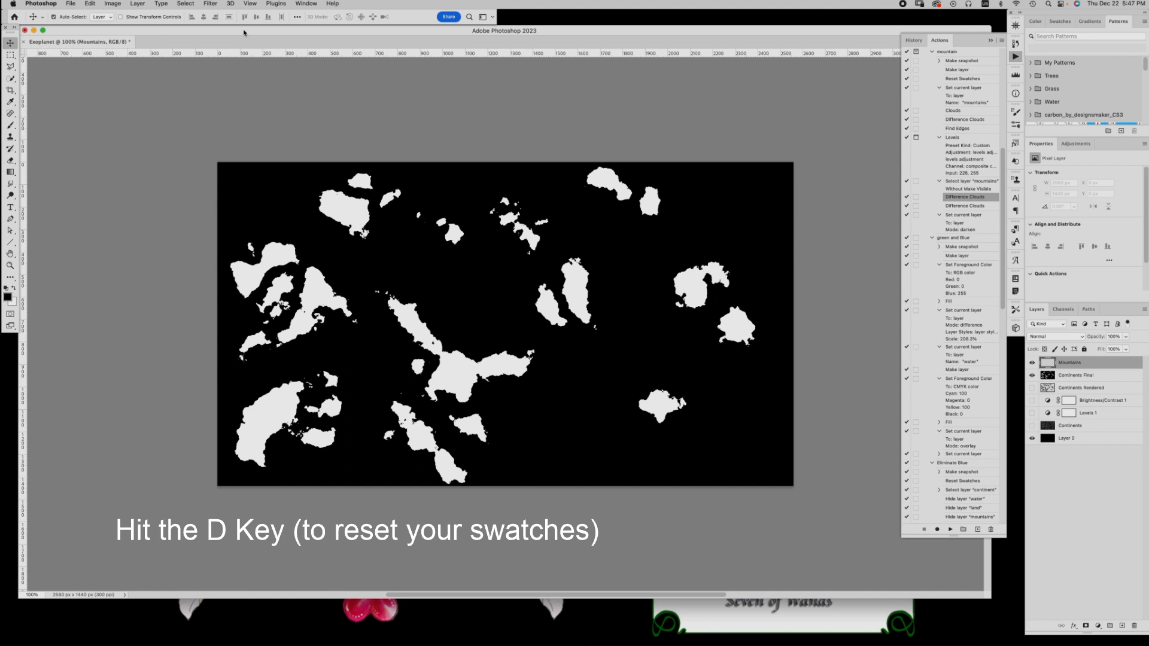
{"action": "left_click", "coordinate": [203, 6]}
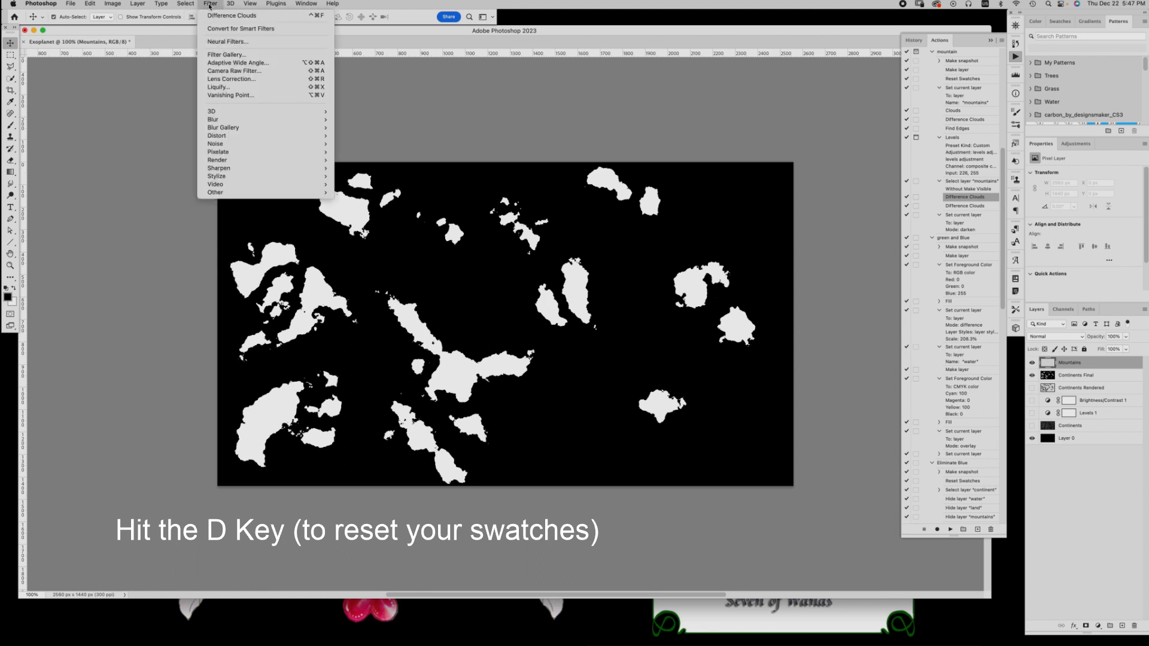
{"action": "mouse_move", "coordinate": [222, 146]}
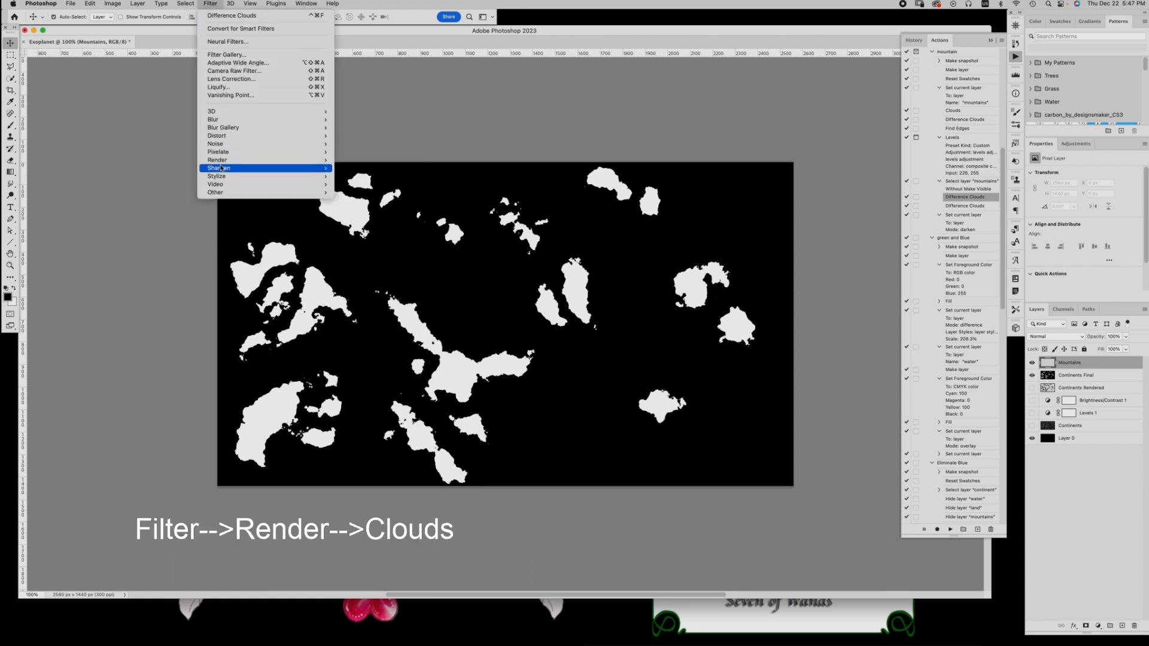
{"action": "mouse_move", "coordinate": [323, 160]}
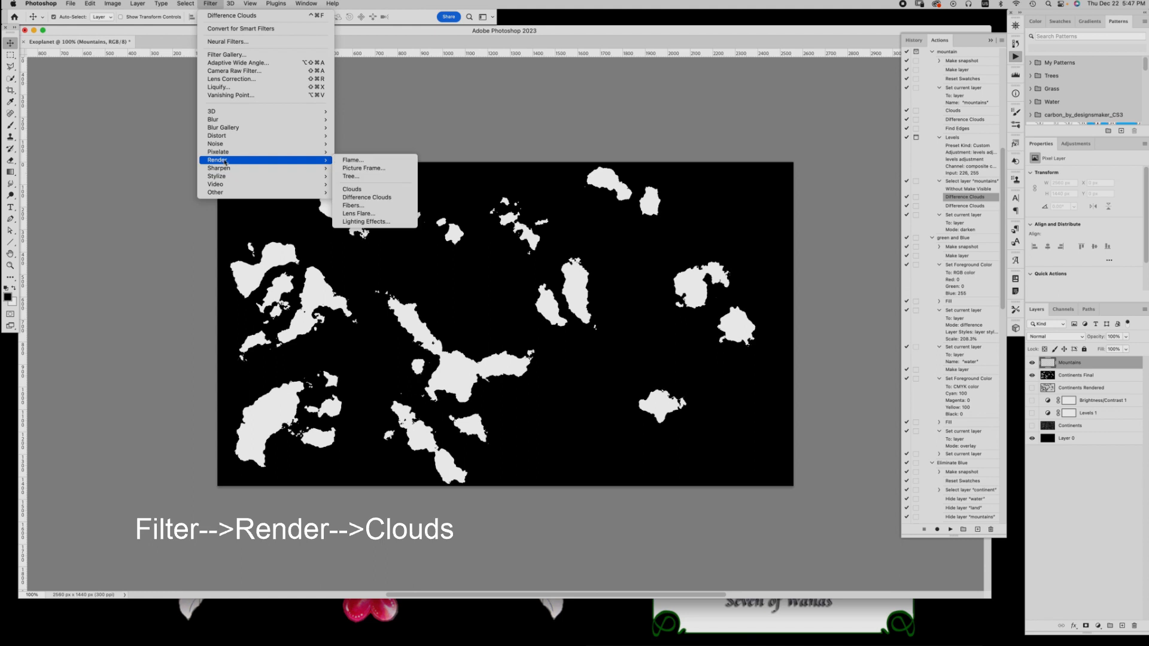
{"action": "left_click", "coordinate": [367, 189]}
{"action": "left_click", "coordinate": [206, 2]}
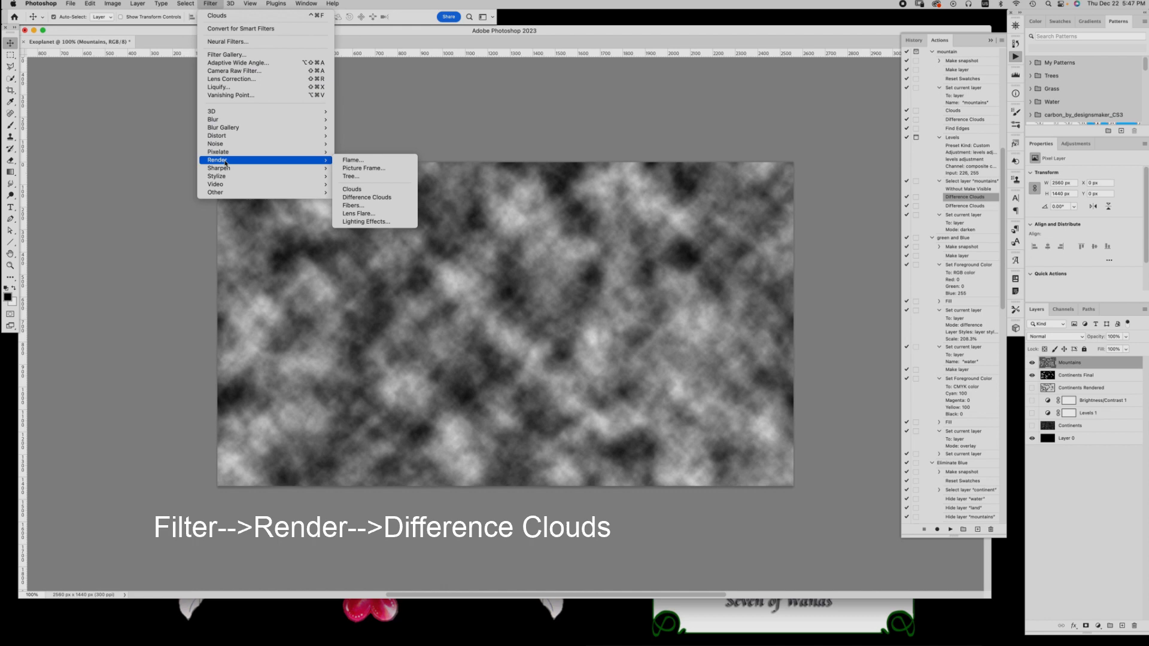
{"action": "left_click", "coordinate": [366, 197]}
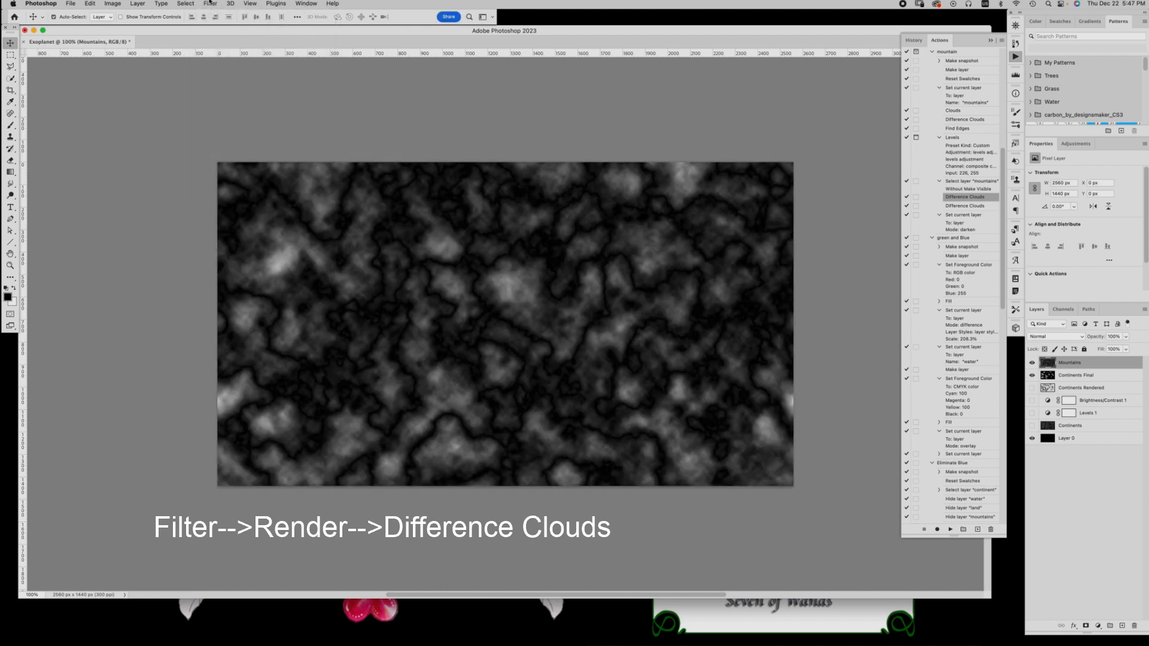
Apply the Find Edges stylize filter to the Mountains layer
{"action": "left_click", "coordinate": [210, 2]}
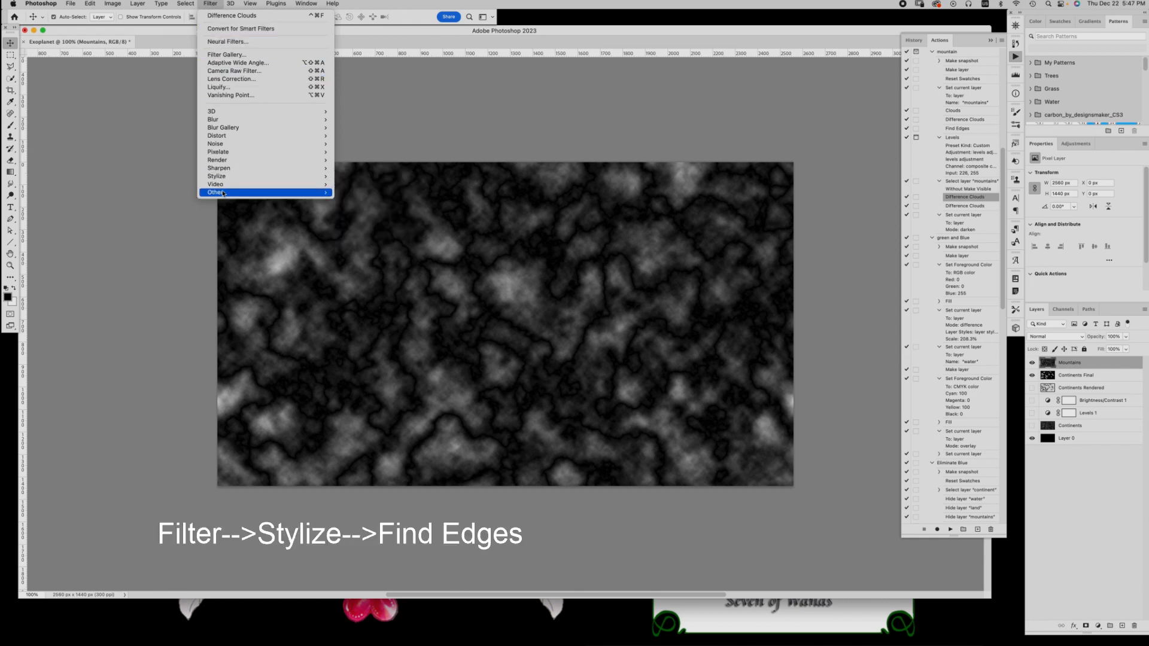
{"action": "mouse_move", "coordinate": [224, 179]}
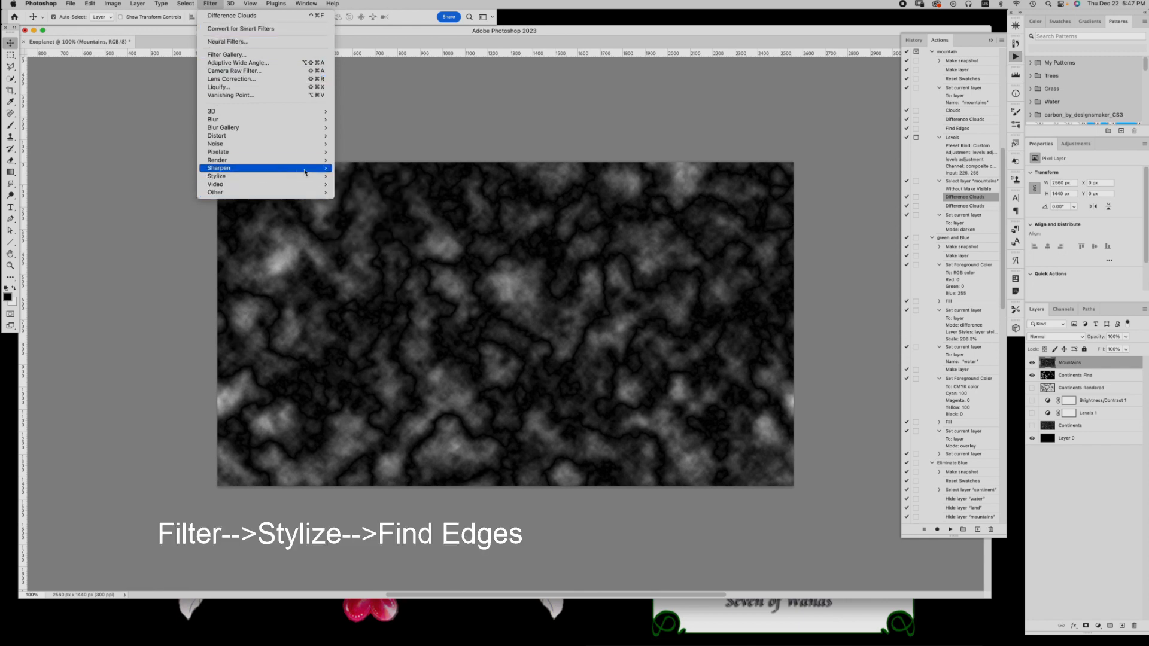
{"action": "mouse_move", "coordinate": [263, 169]}
{"action": "mouse_move", "coordinate": [323, 177]}
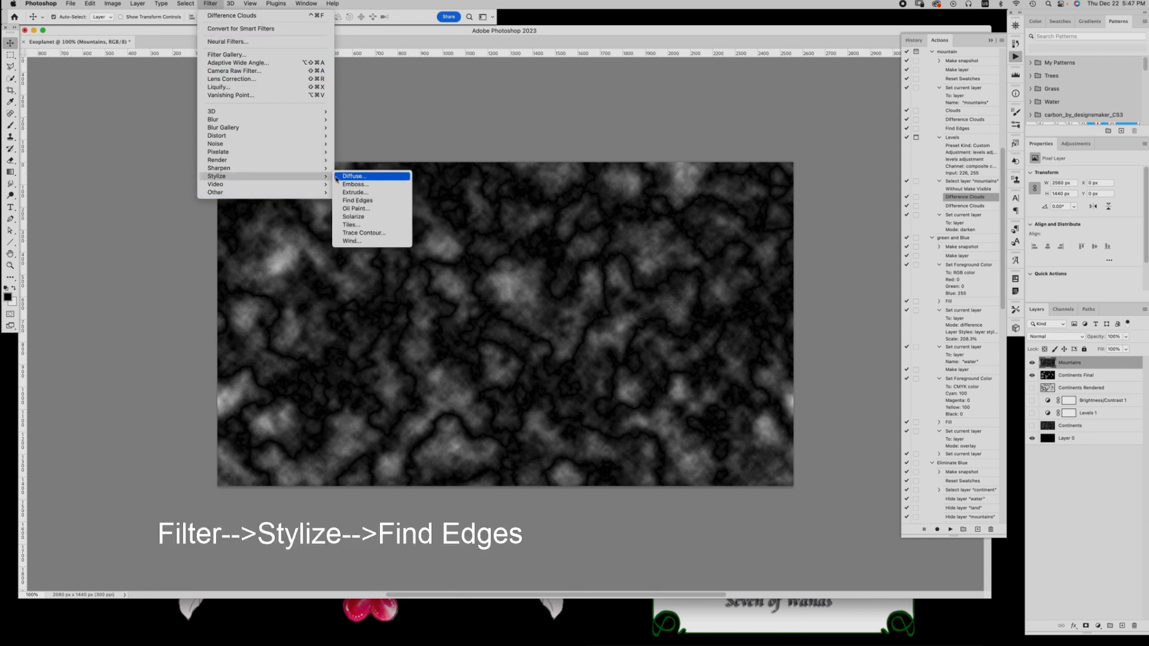
{"action": "left_click", "coordinate": [357, 201]}
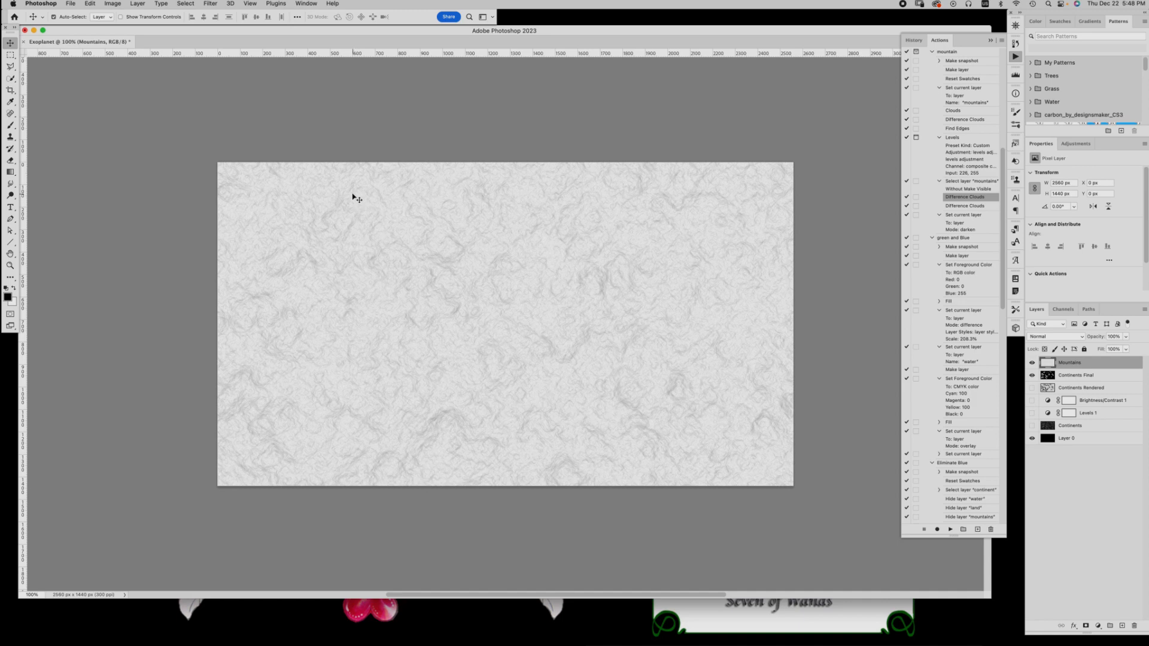
Apply a Levels adjustment to the Mountains layer with the black input level set to 220
{"action": "left_click", "coordinate": [112, 4]}
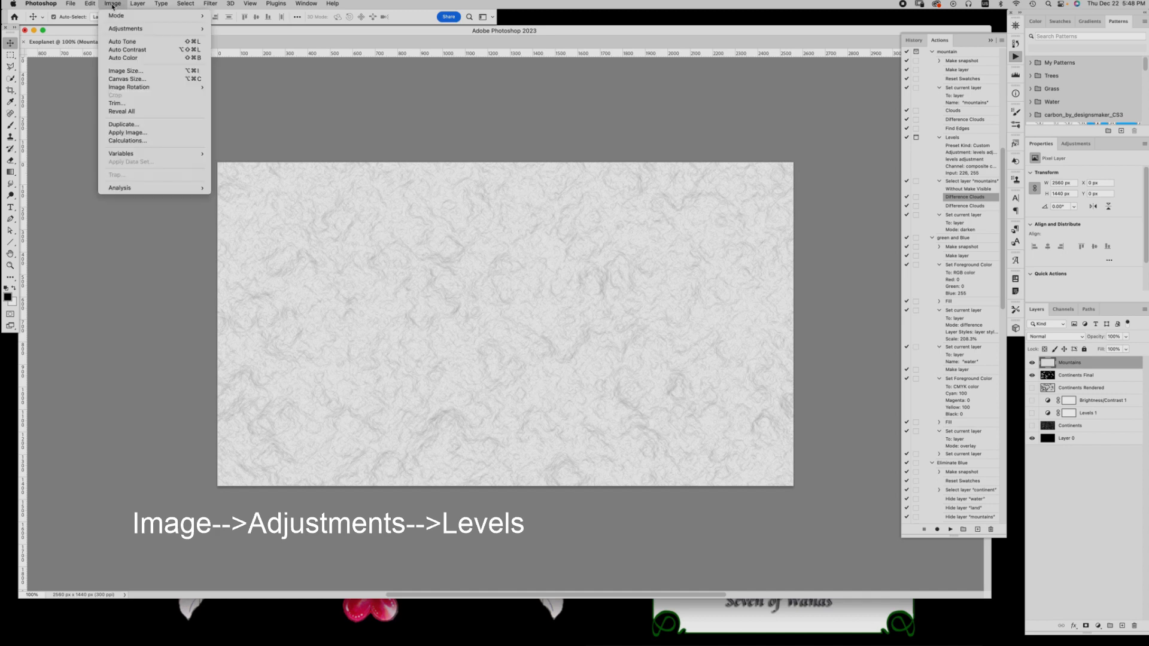
{"action": "mouse_move", "coordinate": [116, 28]}
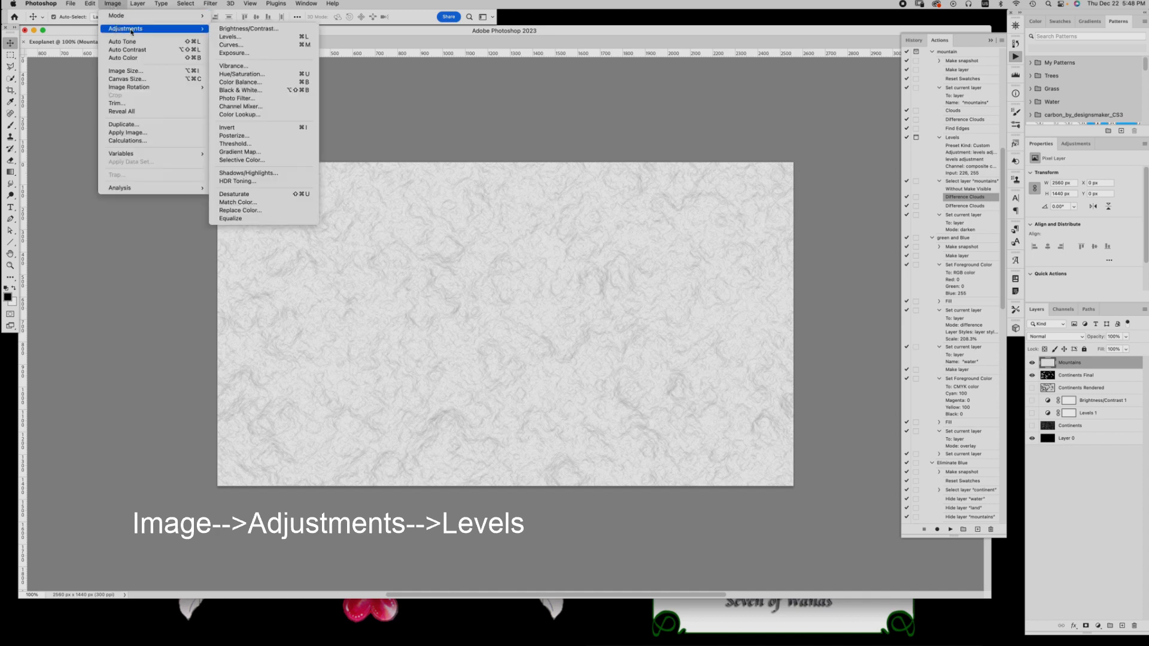
{"action": "left_click", "coordinate": [239, 40]}
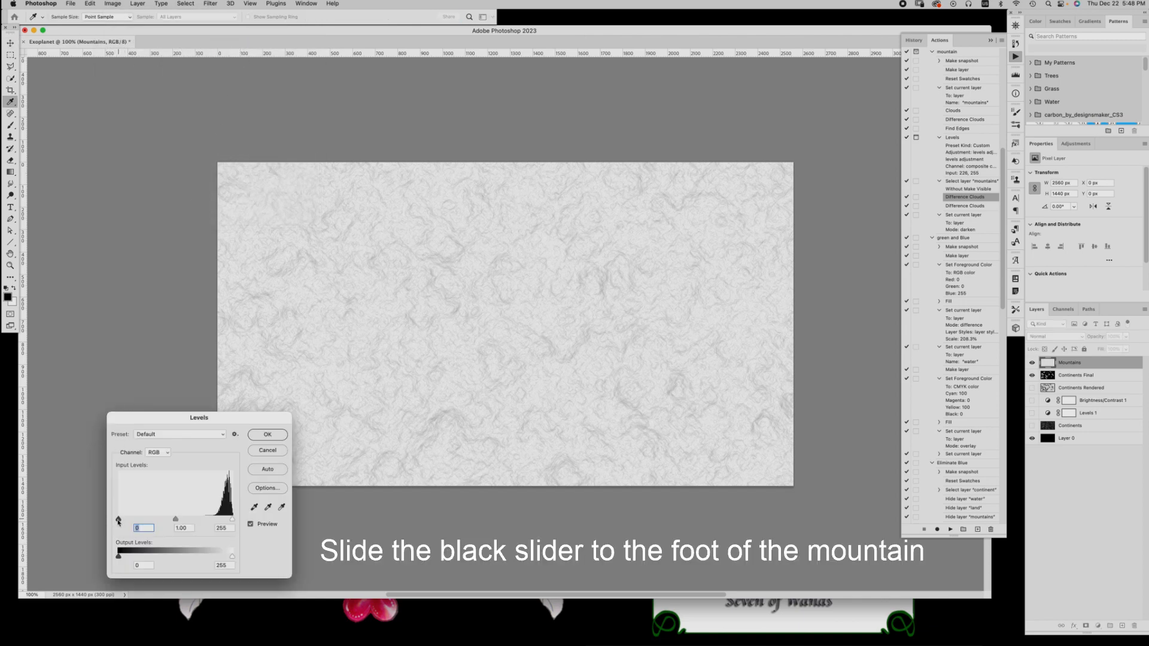
{"action": "left_click_drag", "start_coordinate": [117, 520], "coordinate": [217, 520]}
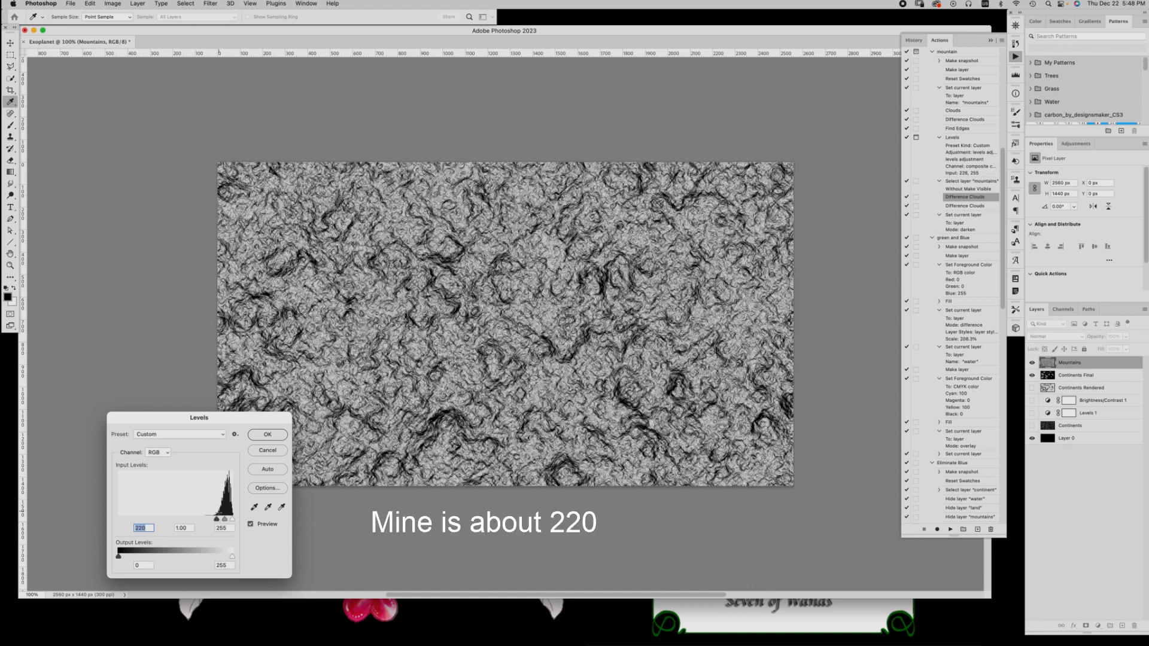
{"action": "left_click", "coordinate": [277, 435]}
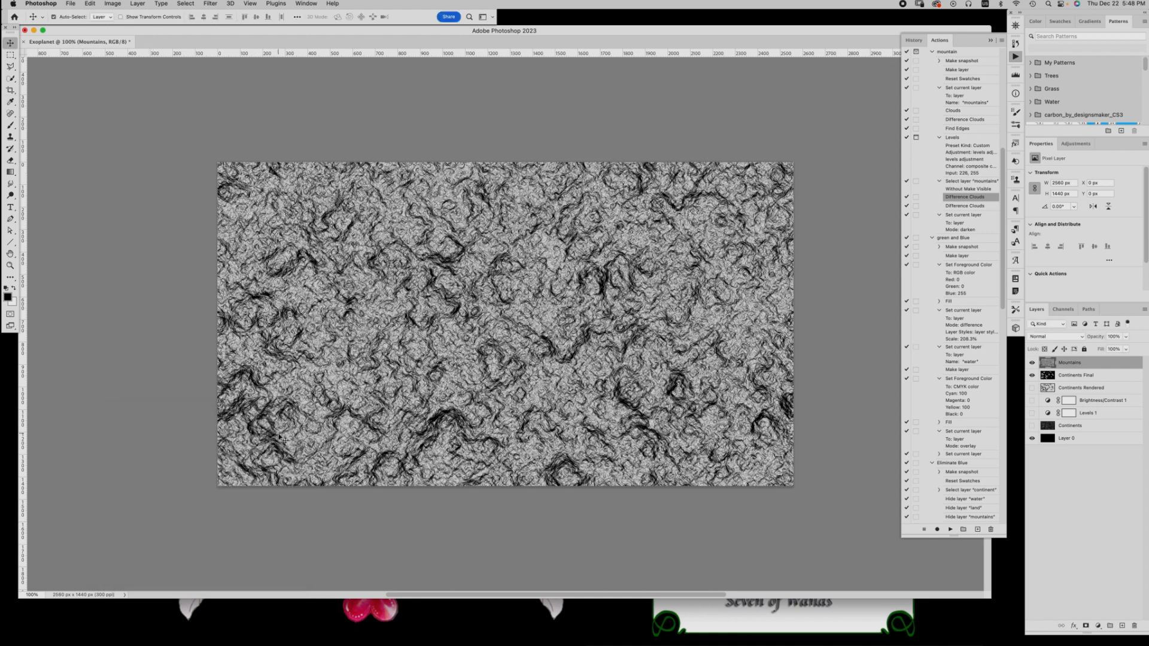
Render Difference Clouds twice on the Mountains layer and set its blend mode to Darken
{"action": "left_click", "coordinate": [210, 3]}
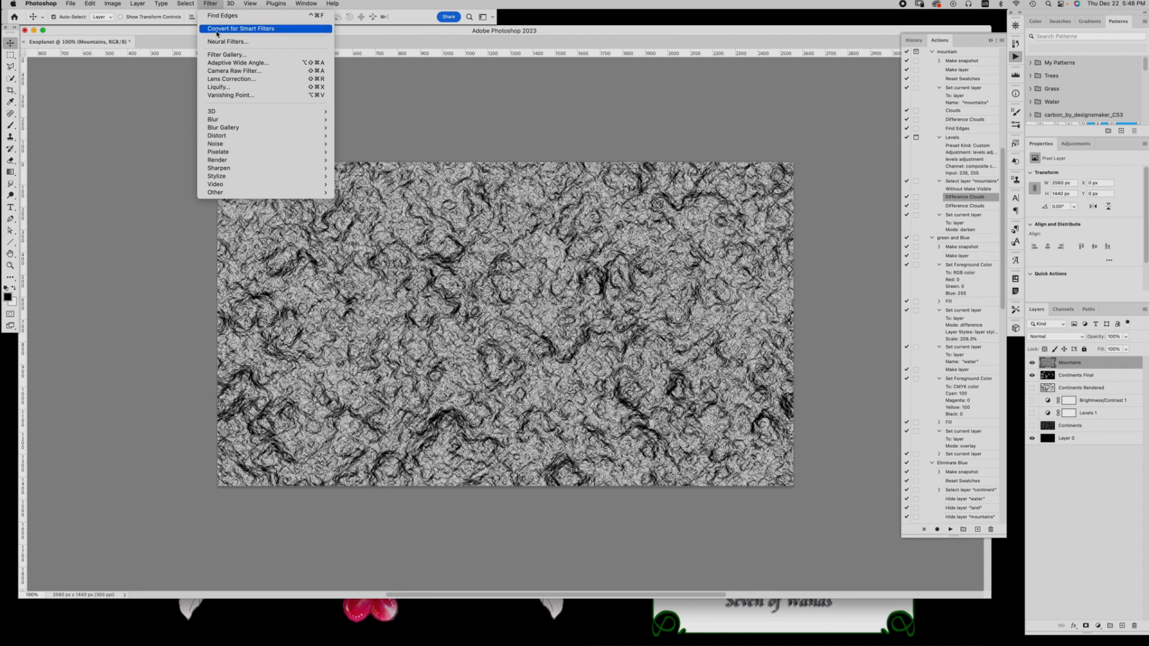
{"action": "mouse_move", "coordinate": [228, 161]}
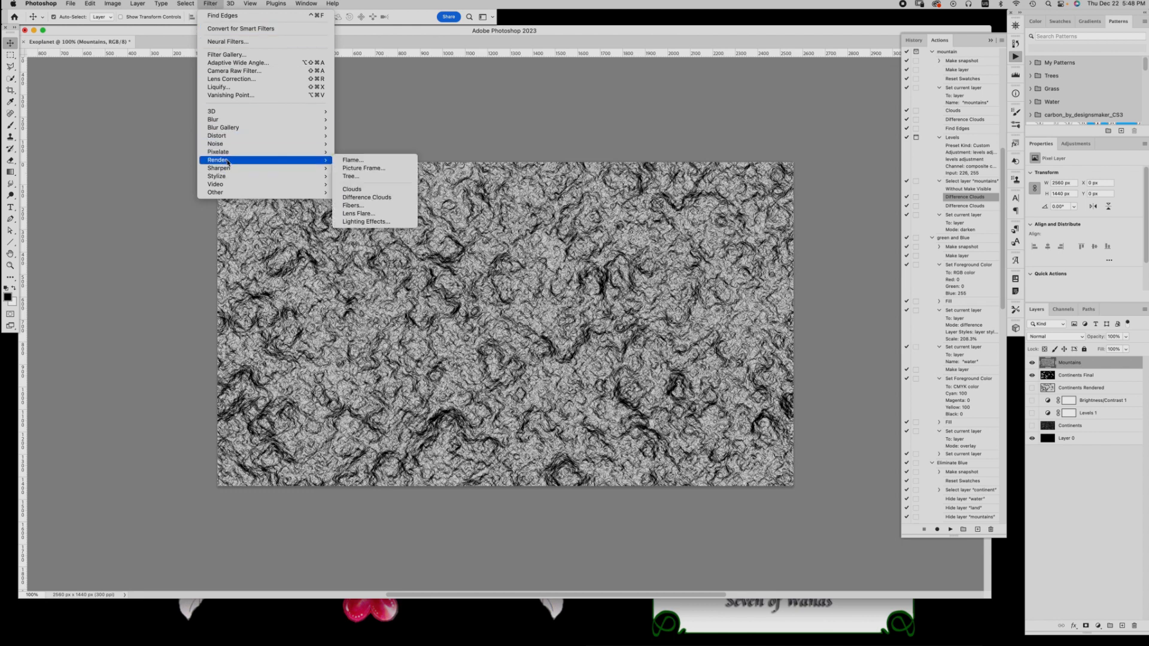
{"action": "left_click", "coordinate": [365, 198]}
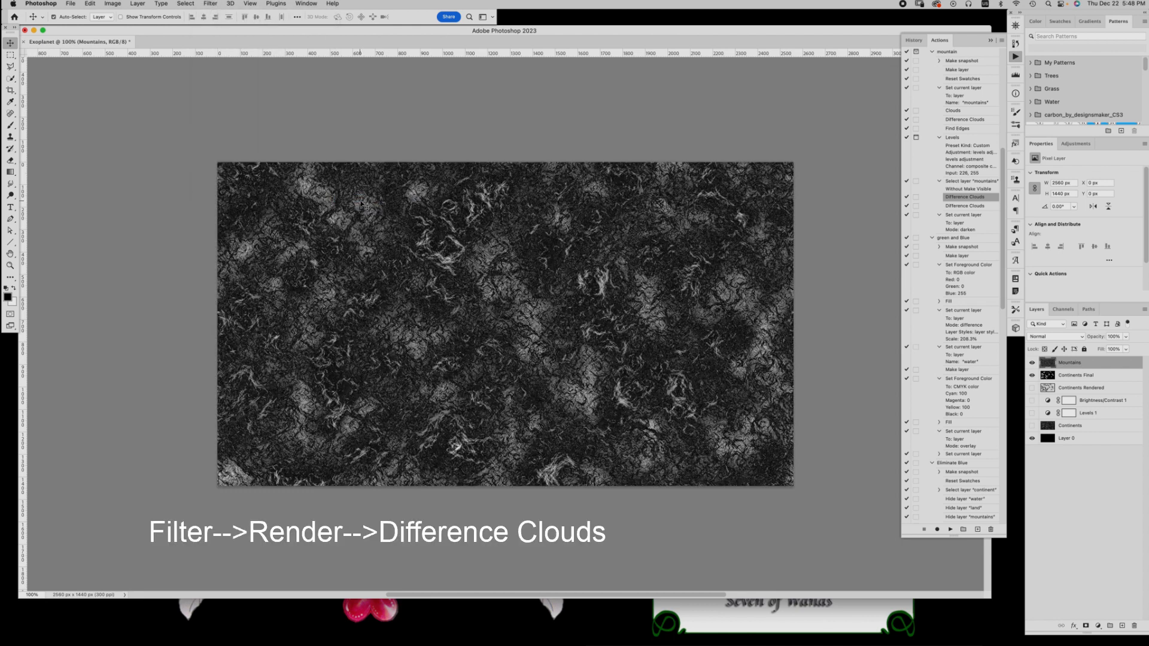
{"action": "left_click", "coordinate": [209, 3]}
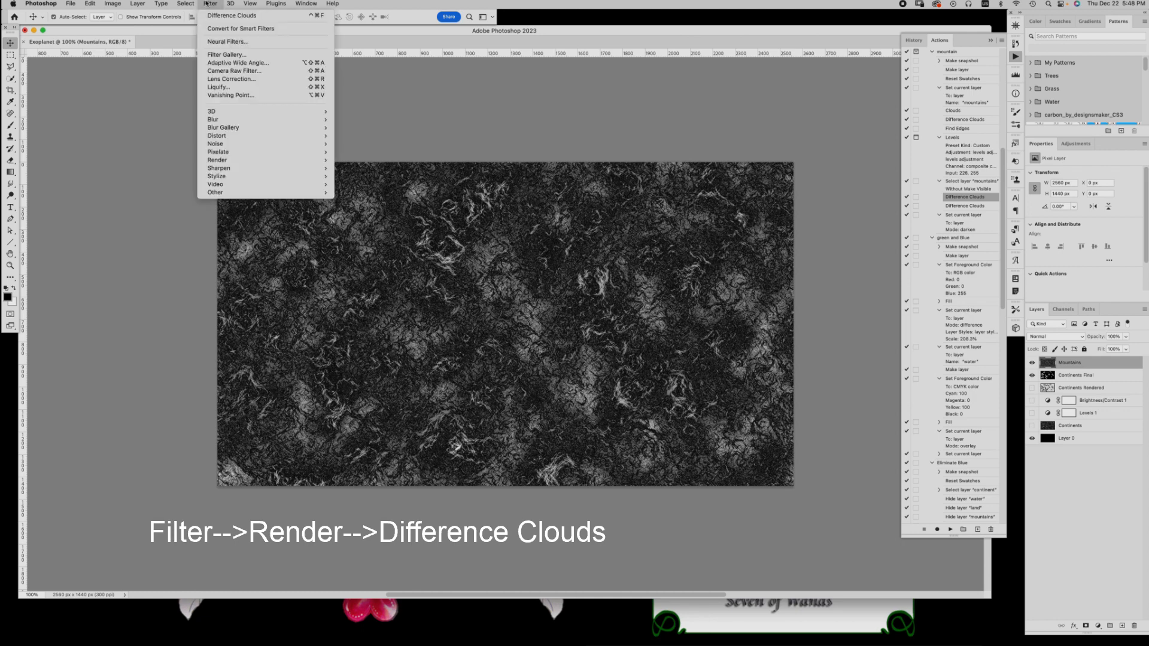
{"action": "mouse_move", "coordinate": [276, 160]}
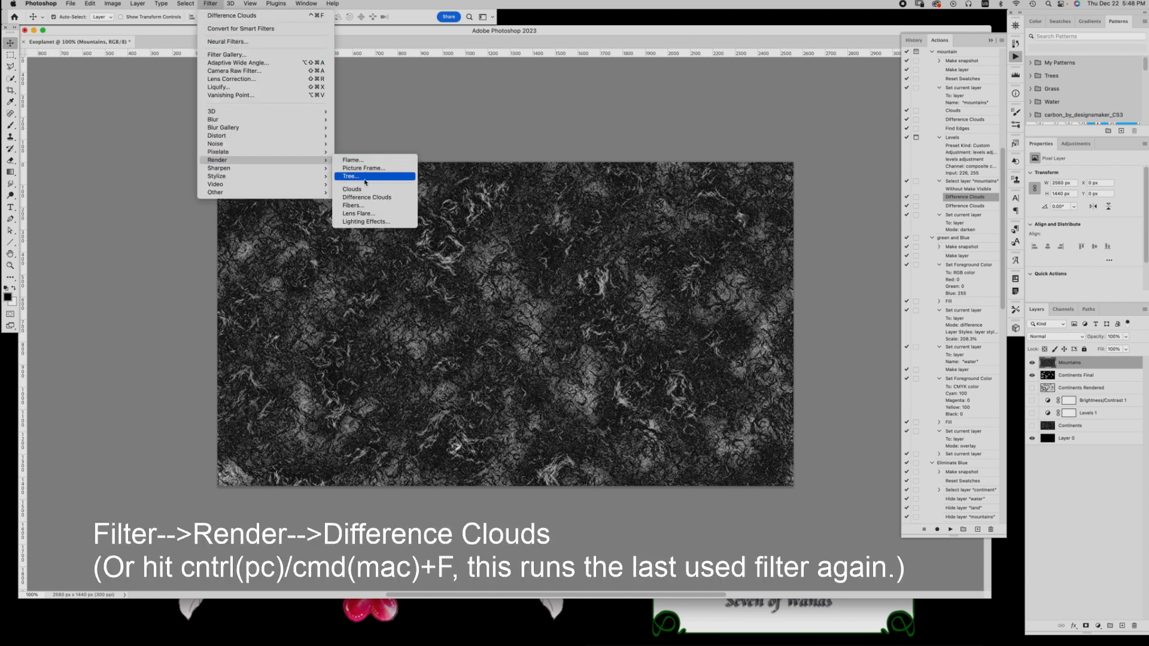
{"action": "left_click", "coordinate": [365, 198]}
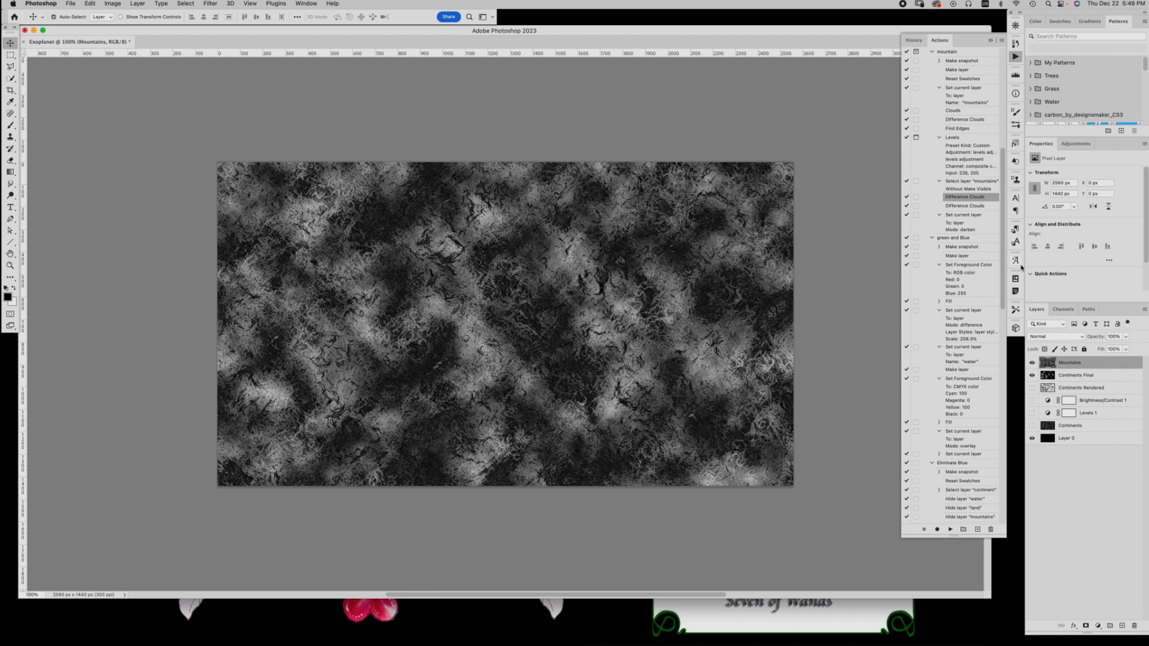
{"action": "left_click", "coordinate": [1053, 338]}
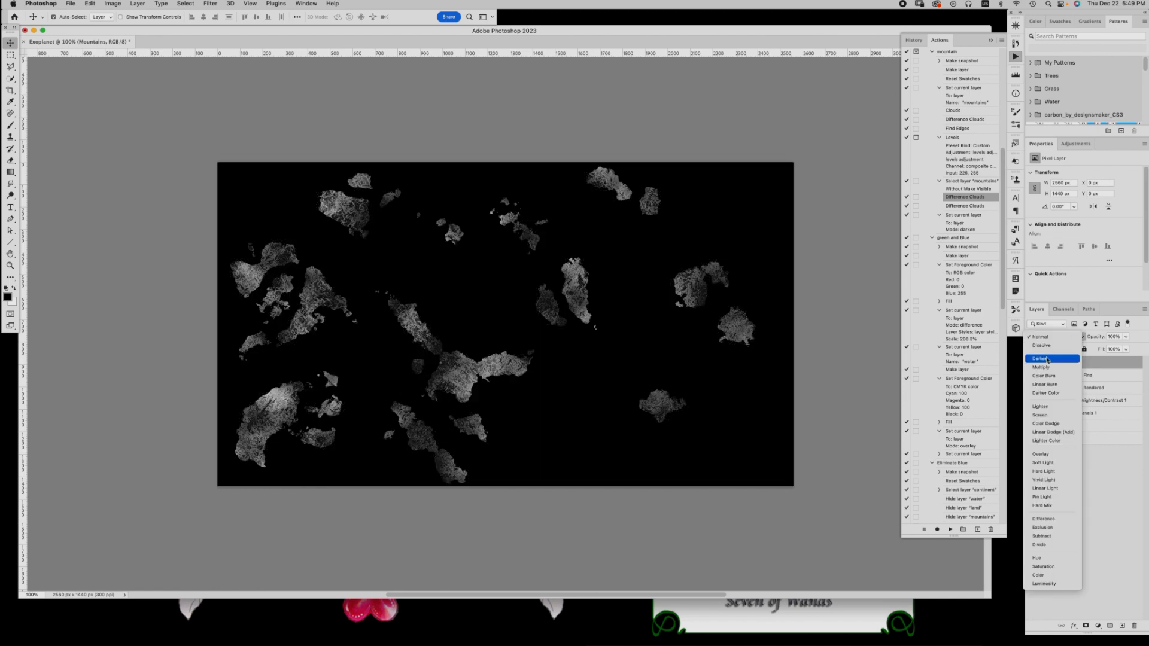
{"action": "left_click", "coordinate": [1047, 360]}
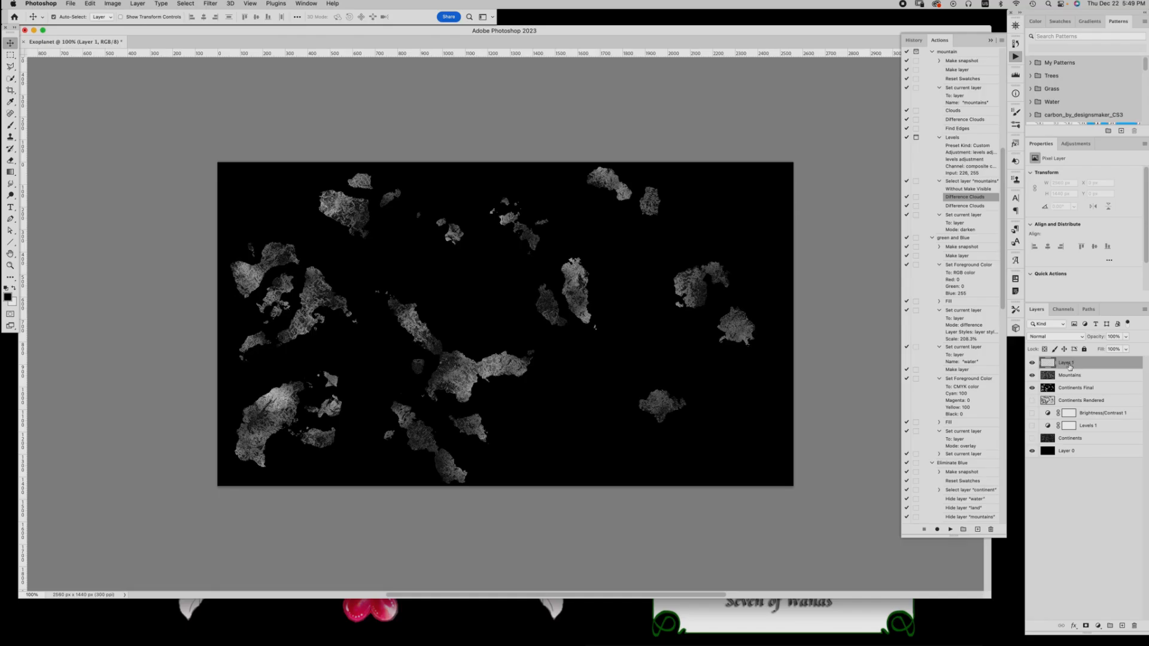
Add a new layer above Mountains and name it Water
{"action": "double_click", "coordinate": [1068, 362]}
{"action": "left_click_drag", "start_coordinate": [1075, 363], "coordinate": [1034, 359]}
{"action": "type", "text": "Water"}
{"action": "key", "text": "Return"}
Fill the Water layer with pure blue, using an RGB blue value of 255, and set its blend mode to Difference
{"action": "left_click", "coordinate": [7, 297]}
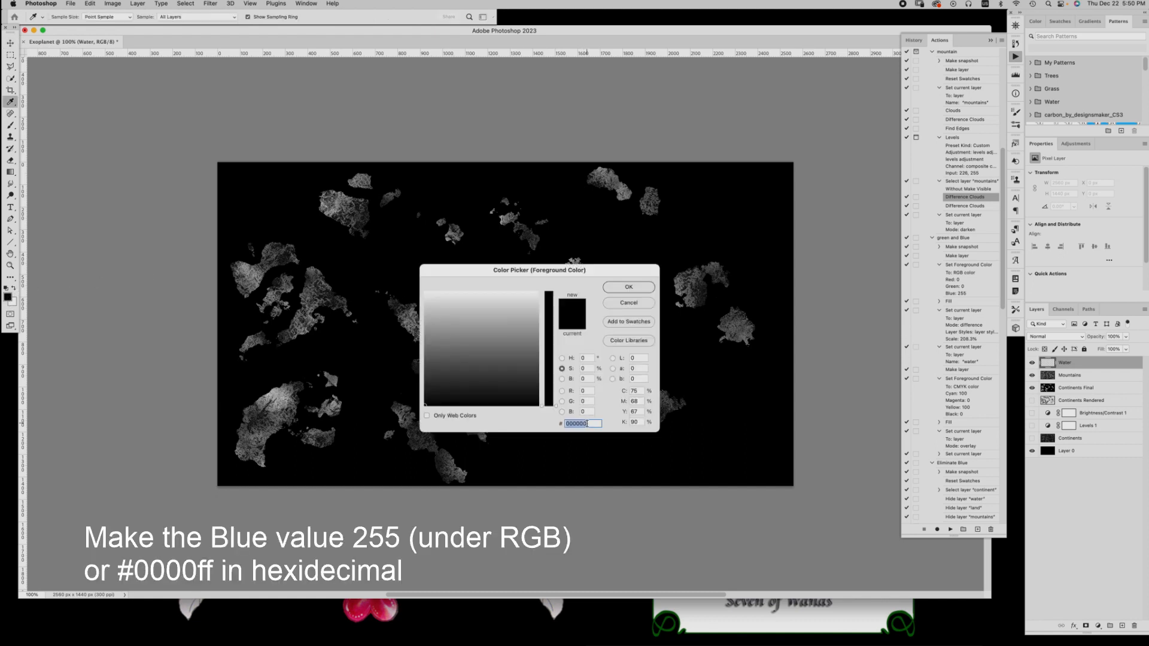
{"action": "double_click", "coordinate": [586, 412]}
{"action": "type", "text": "255"}
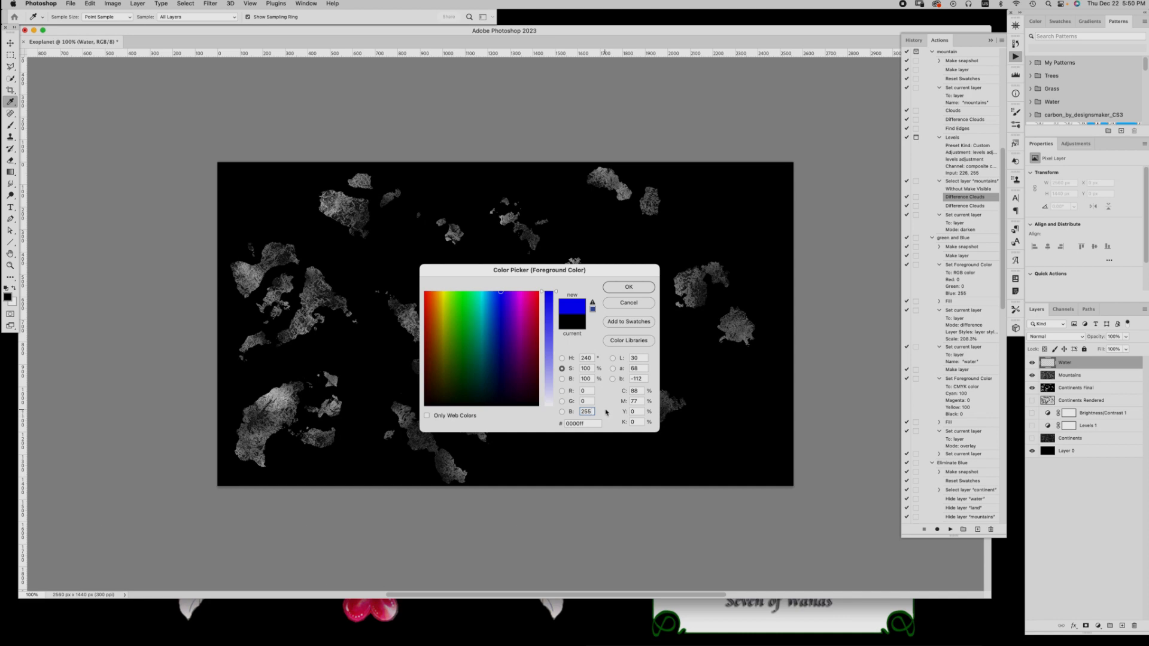
{"action": "left_click", "coordinate": [629, 287]}
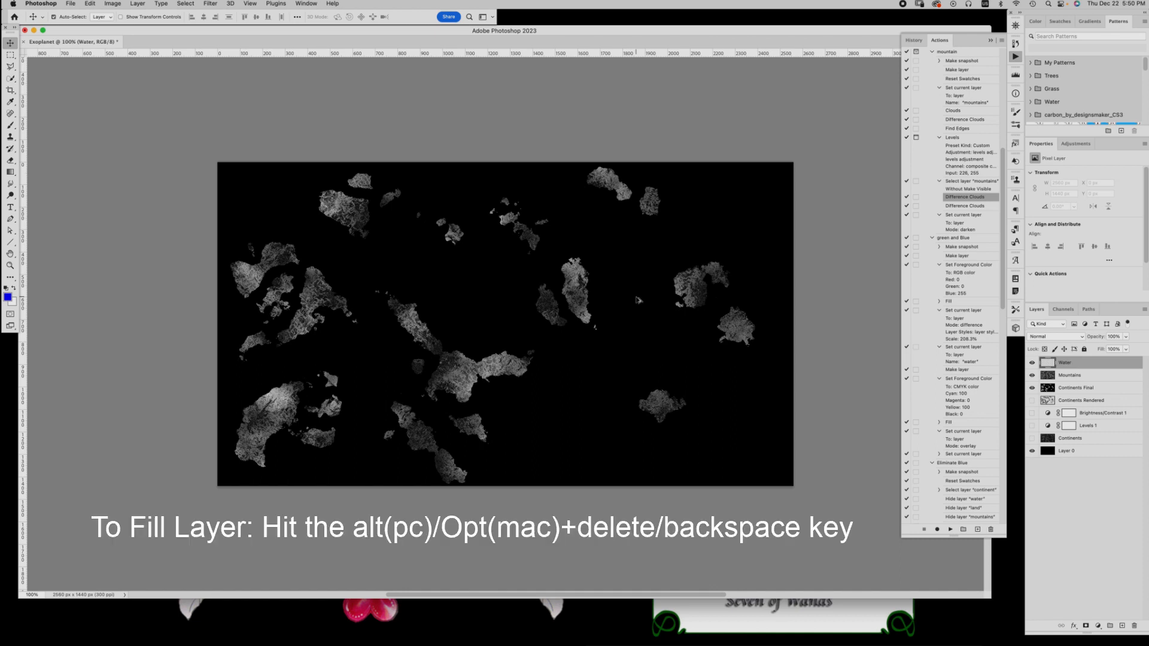
{"action": "key", "text": "alt+BackSpace"}
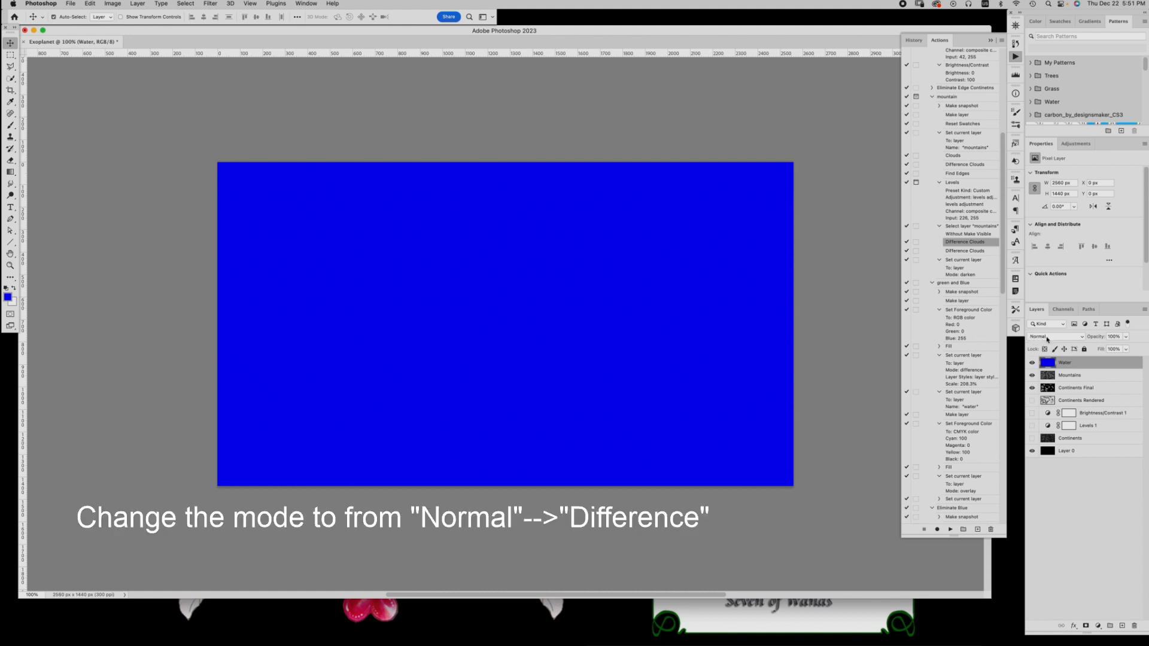
{"action": "left_click", "coordinate": [1047, 338]}
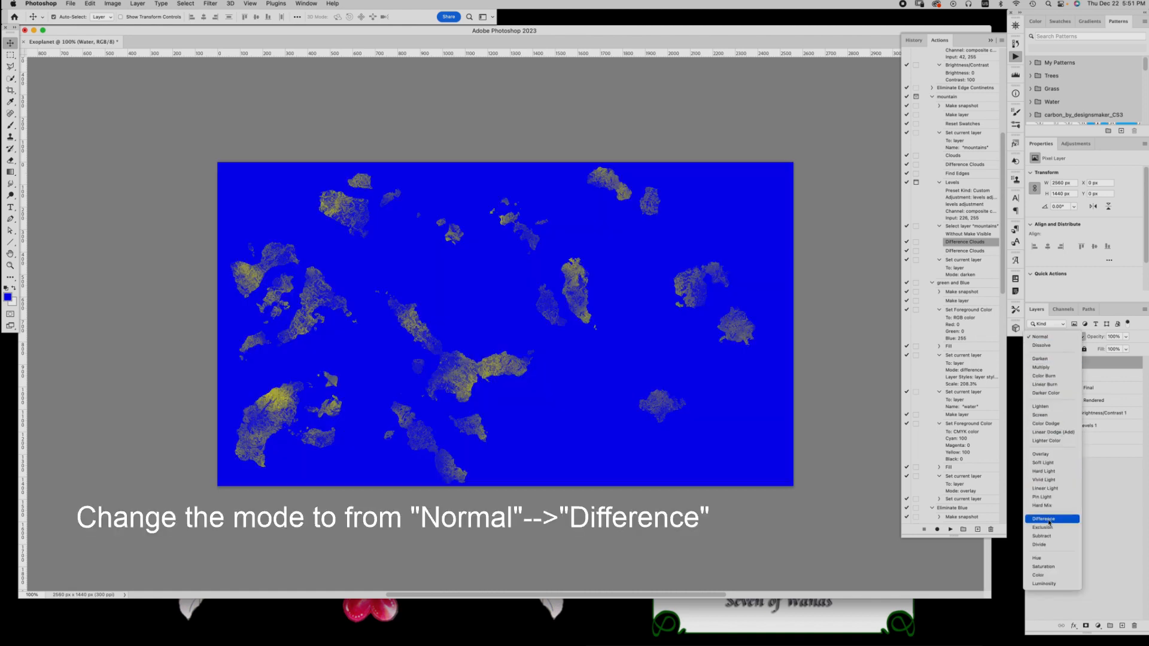
{"action": "left_click", "coordinate": [1048, 521]}
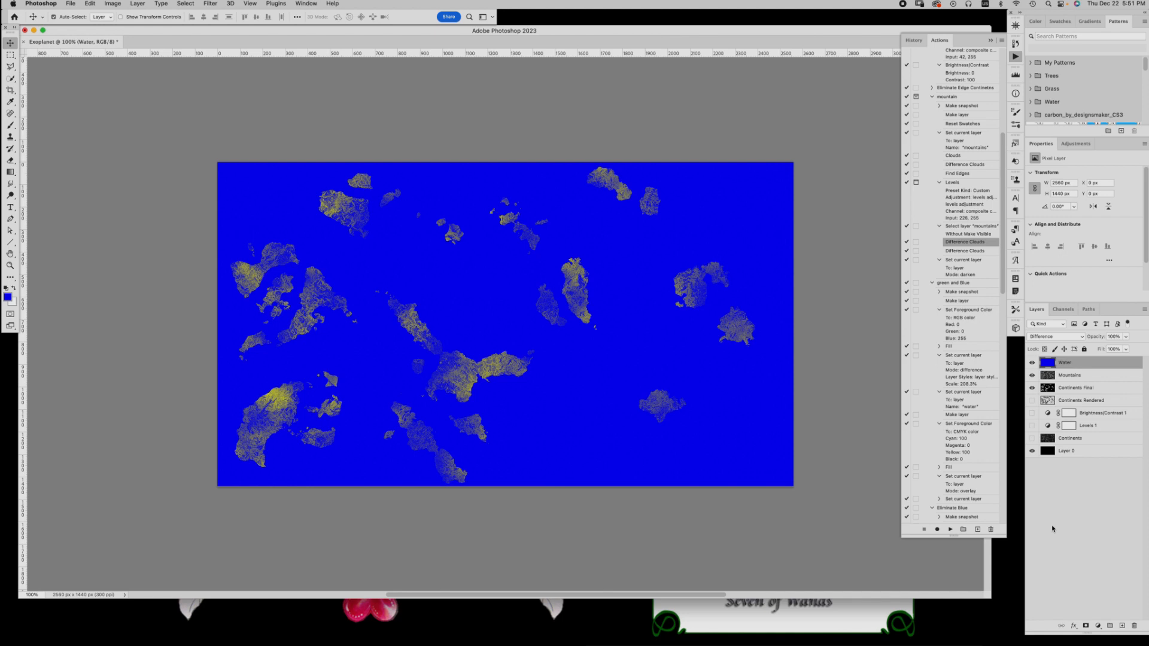
Add a new layer above Water and name it Land
{"action": "left_click", "coordinate": [1122, 625]}
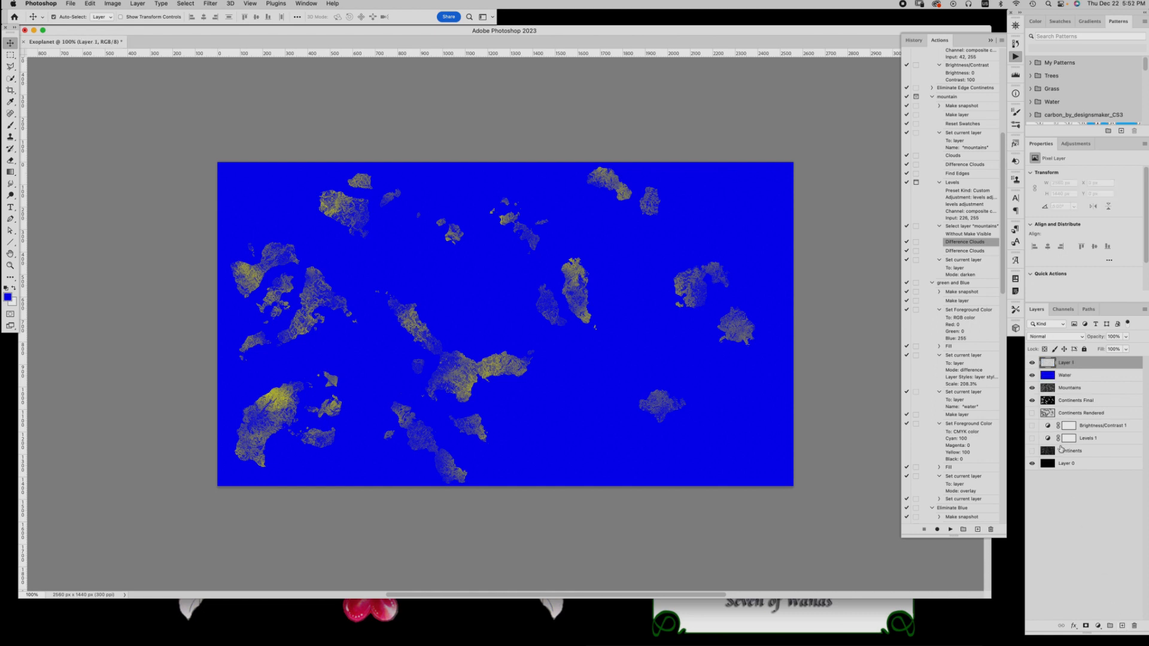
{"action": "double_click", "coordinate": [1068, 363]}
{"action": "key", "text": "BackSpace"}
{"action": "type", "text": "Land"}
{"action": "key", "text": "Return"}
Set the foreground colour to green with CMYK values of cyan 100, magenta 0 and yellow 100
{"action": "left_click", "coordinate": [8, 297]}
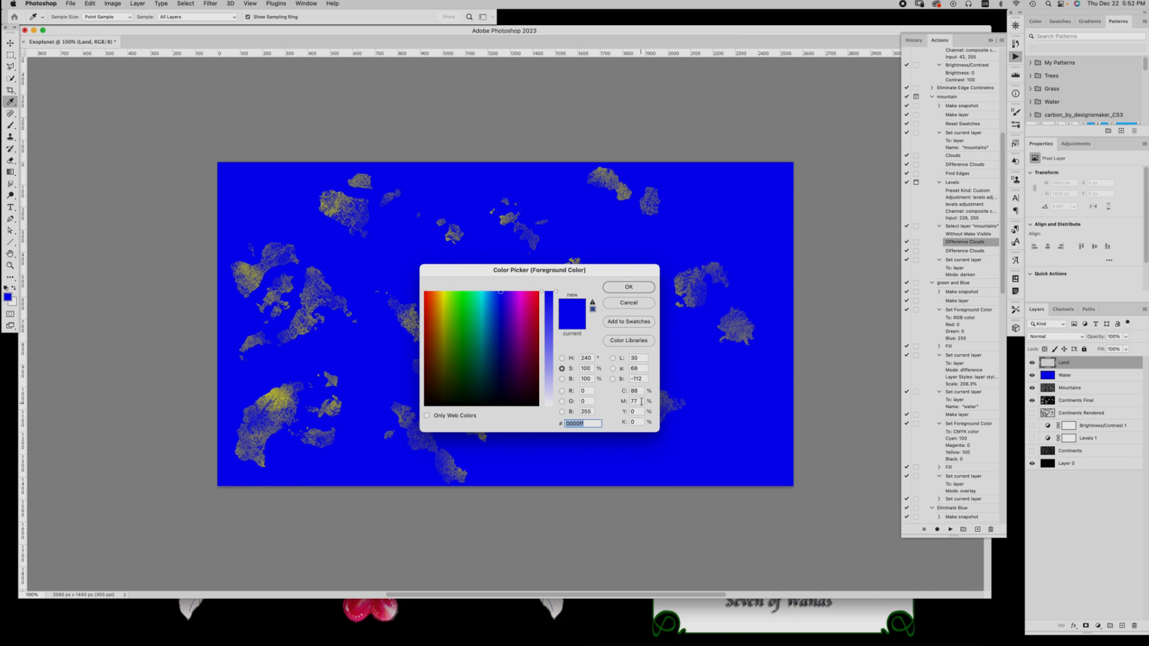
{"action": "left_click_drag", "start_coordinate": [641, 392], "coordinate": [623, 390]}
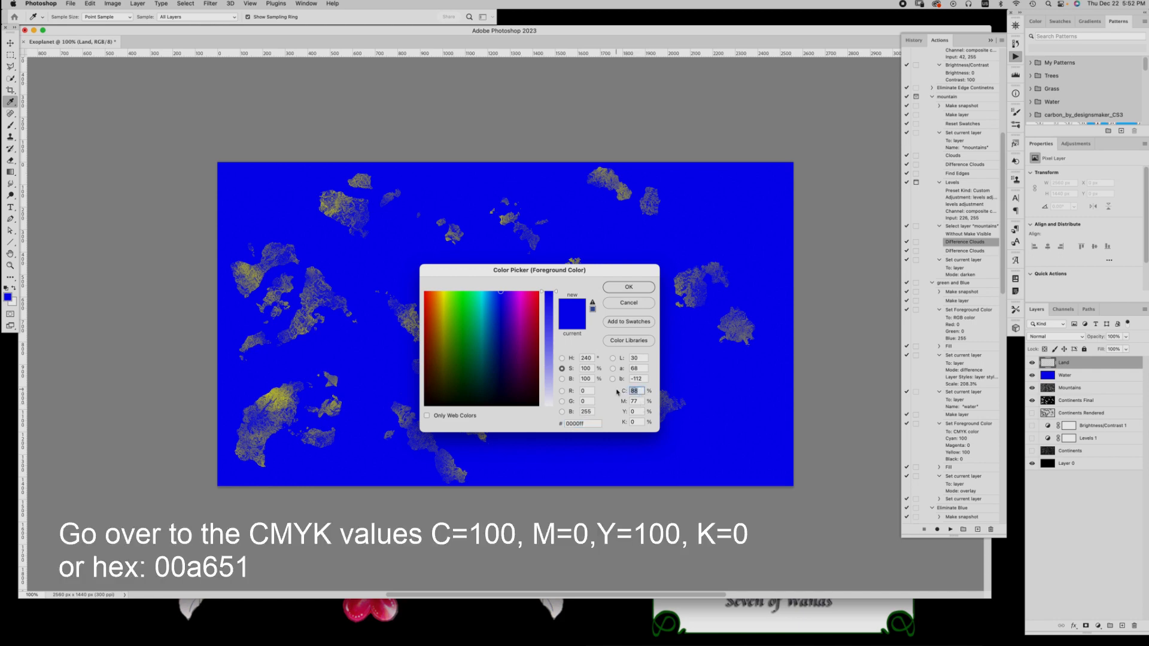
{"action": "type", "text": "100"}
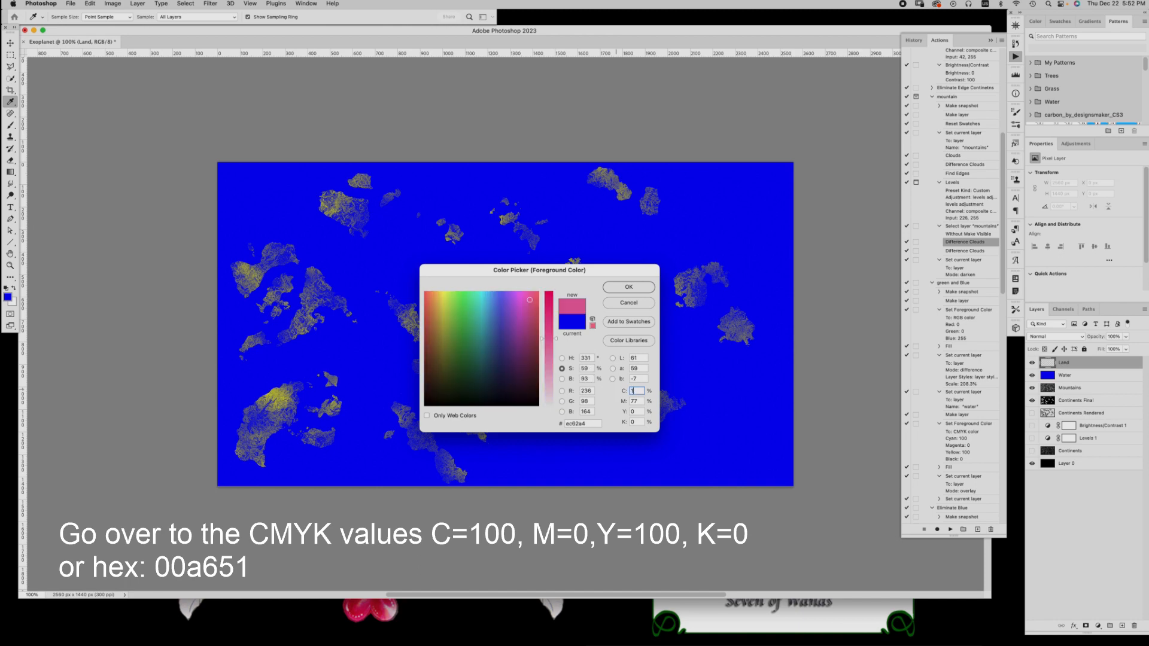
{"action": "double_click", "coordinate": [639, 401]}
{"action": "type", "text": "0"}
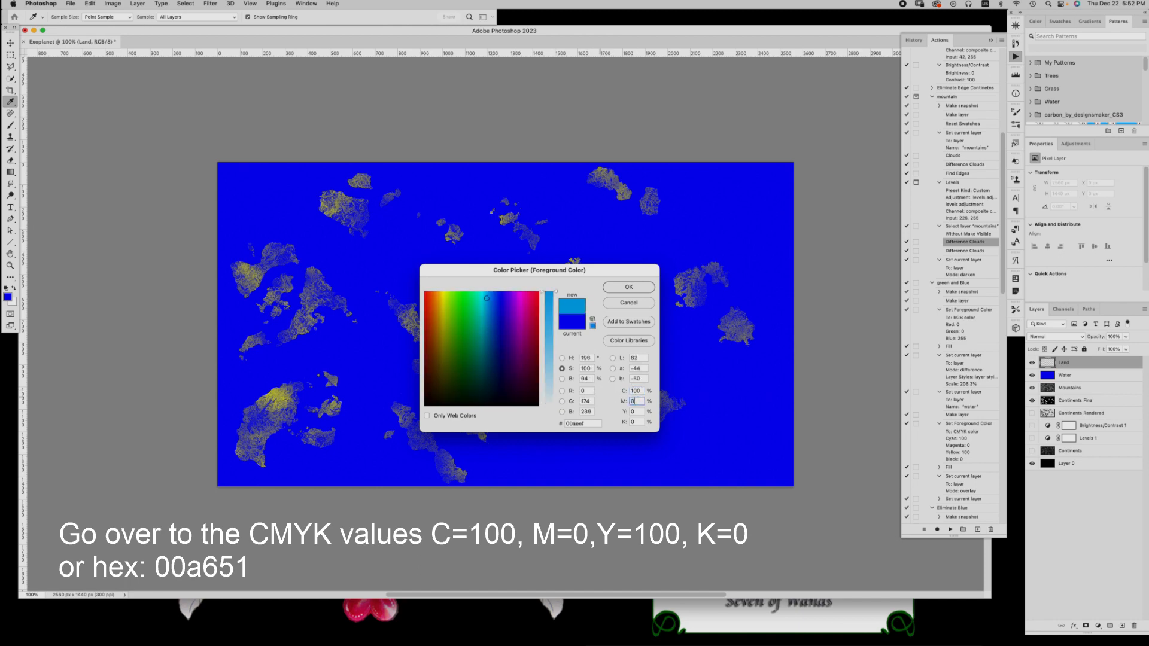
{"action": "double_click", "coordinate": [634, 412]}
{"action": "type", "text": "100"}
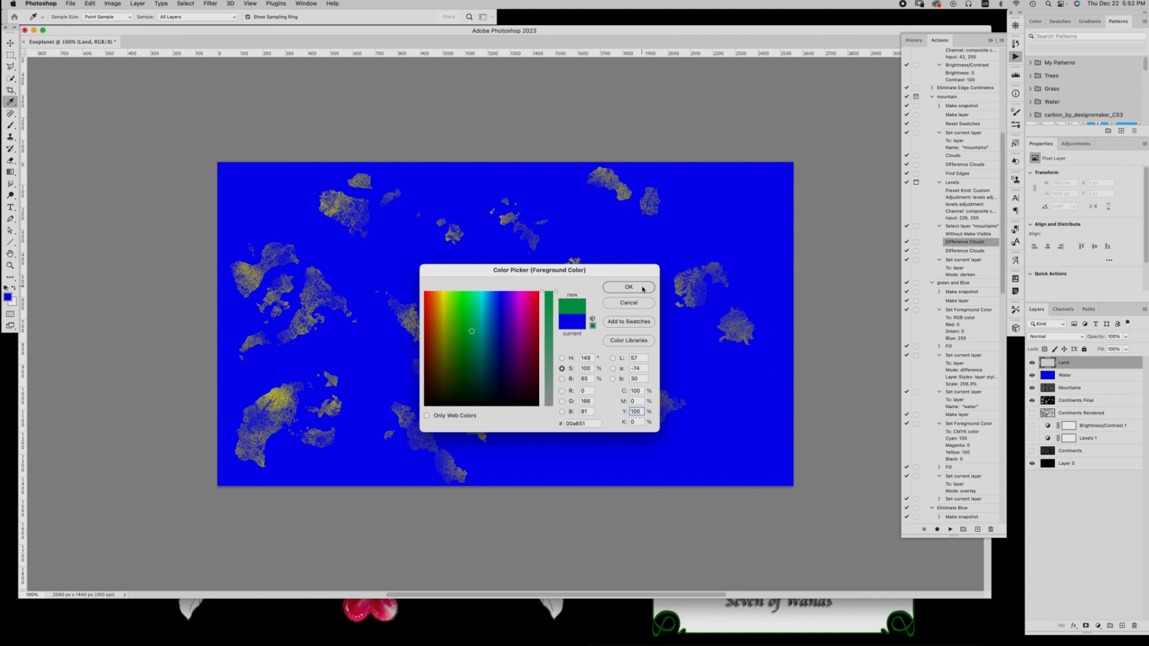
{"action": "left_click", "coordinate": [628, 287]}
Fill the Land layer with the green foreground colour and reduce the layer's Fill to 0%
{"action": "key", "text": "v"}
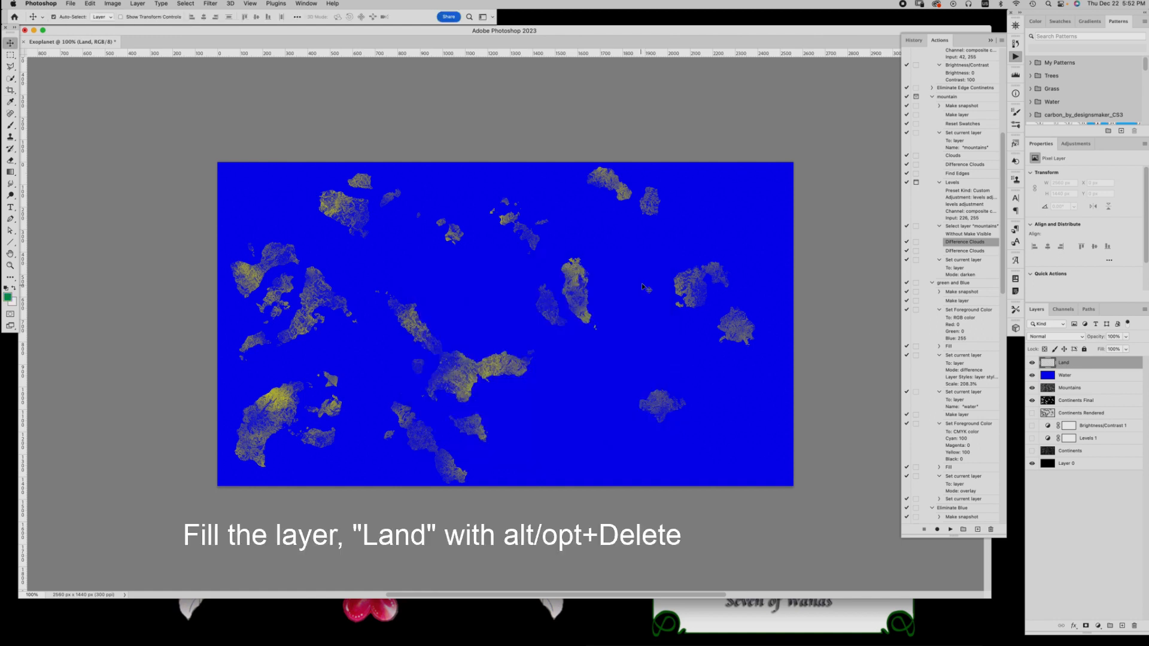
{"action": "key", "text": "alt+Delete"}
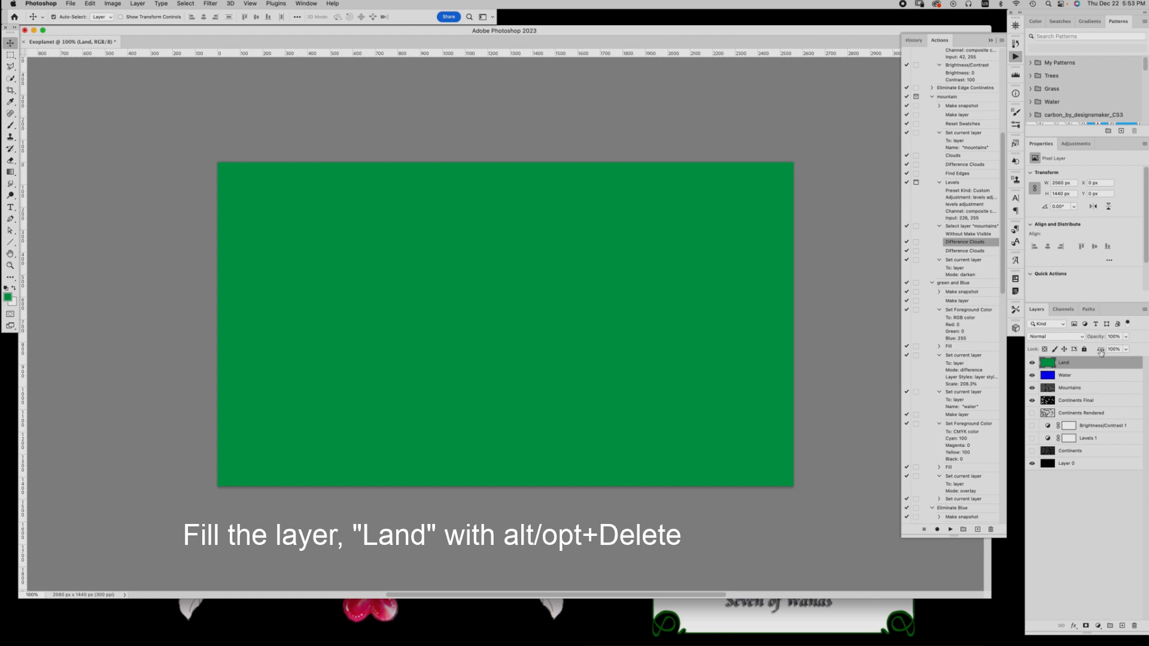
{"action": "left_click_drag", "start_coordinate": [1099, 351], "coordinate": [1000, 360]}
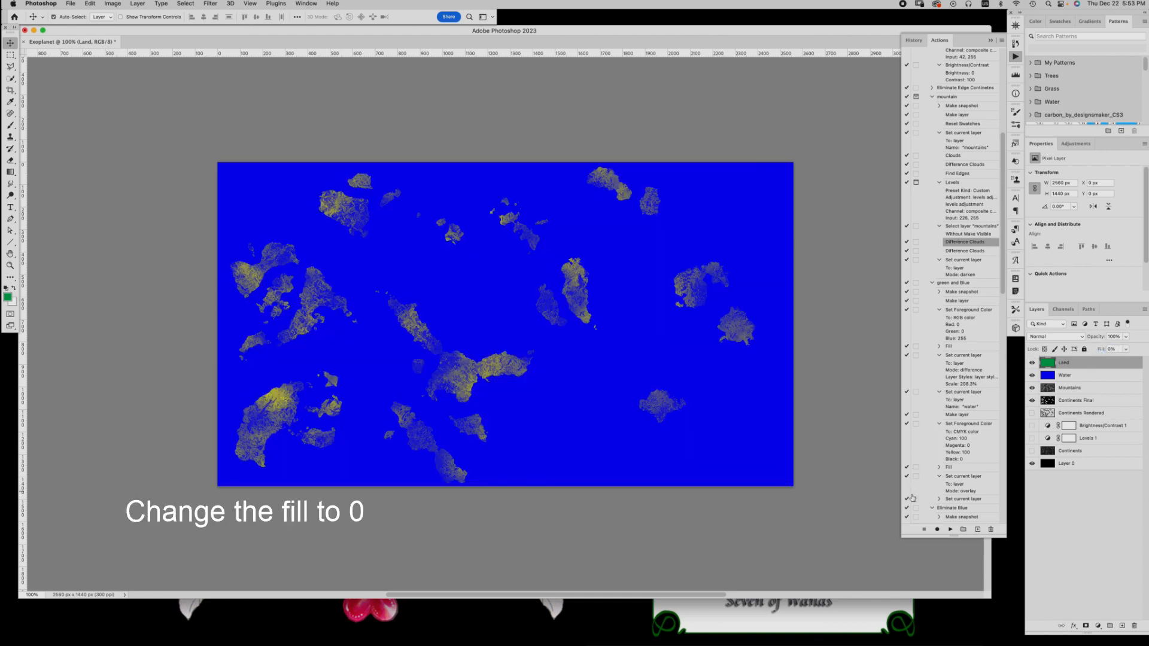
Add a Gradient Overlay to the Land layer and open its gradient, keeping the stop at location 0 white (ffffff)
{"action": "double_click", "coordinate": [1080, 365]}
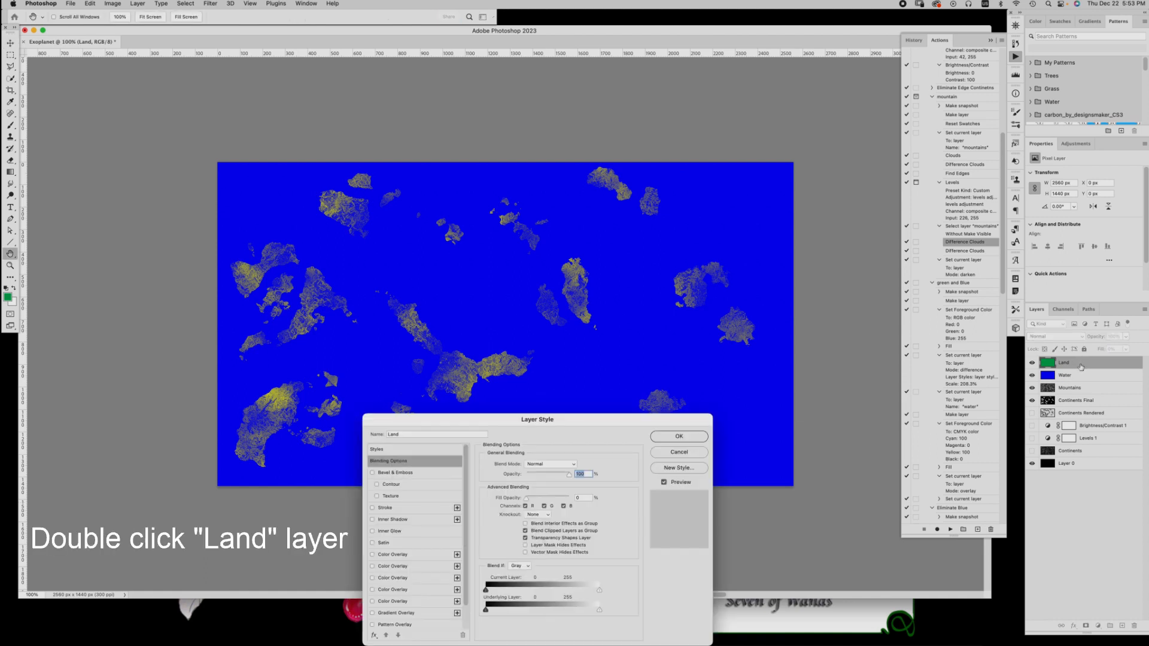
{"action": "left_click", "coordinate": [379, 613]}
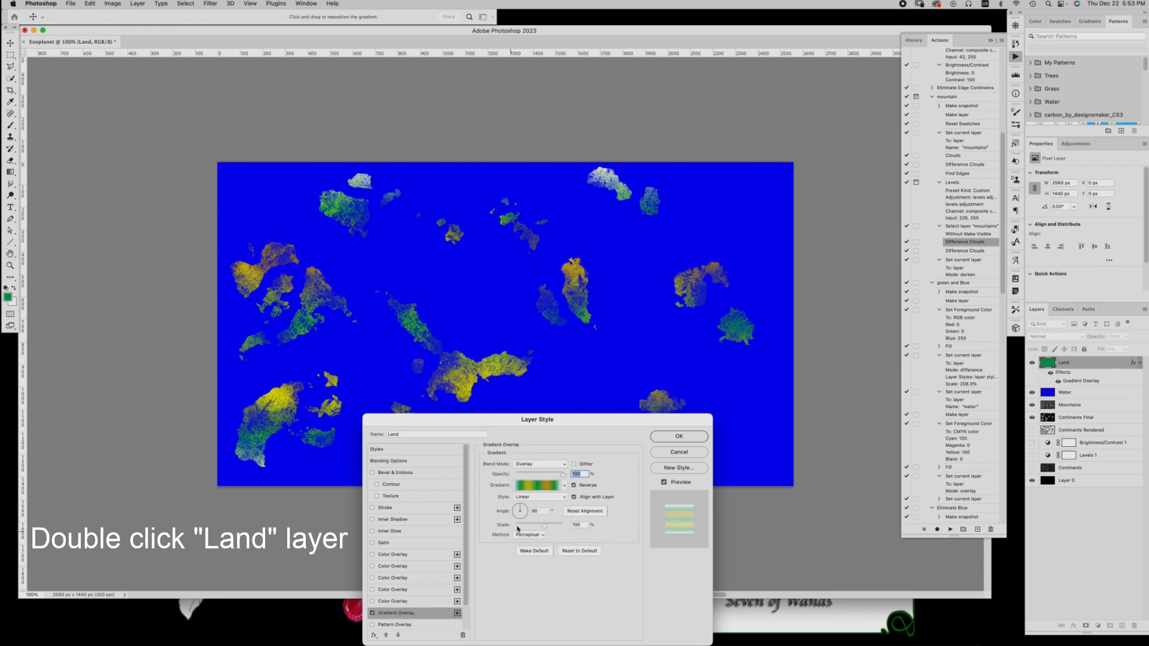
{"action": "left_click", "coordinate": [545, 486]}
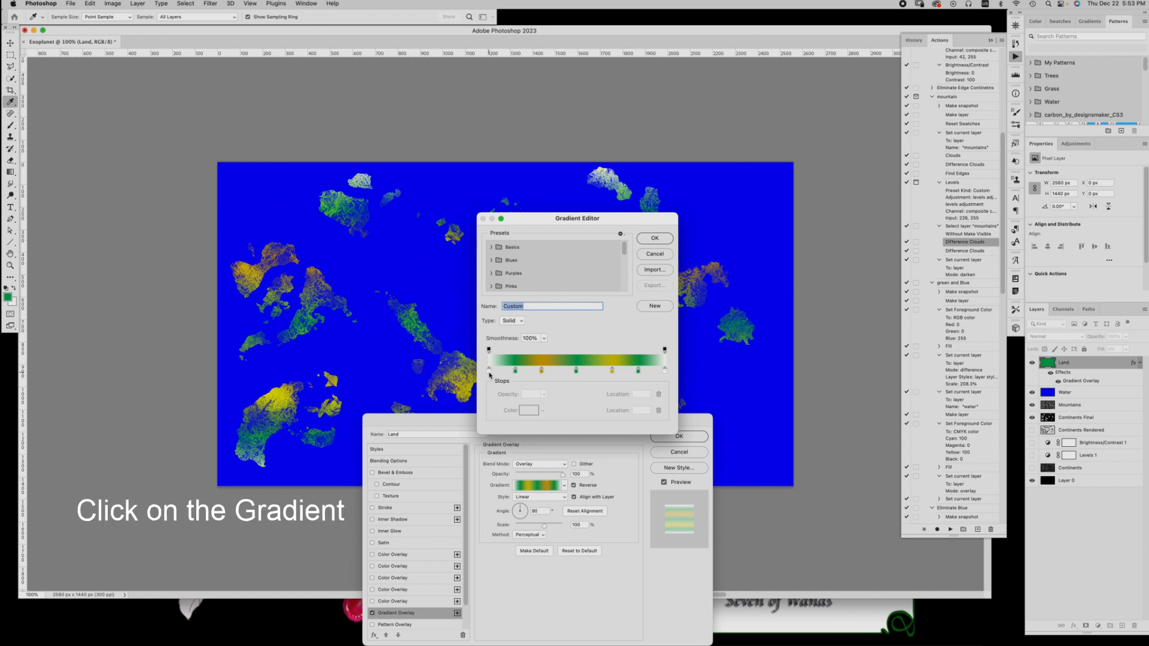
{"action": "left_click", "coordinate": [489, 371]}
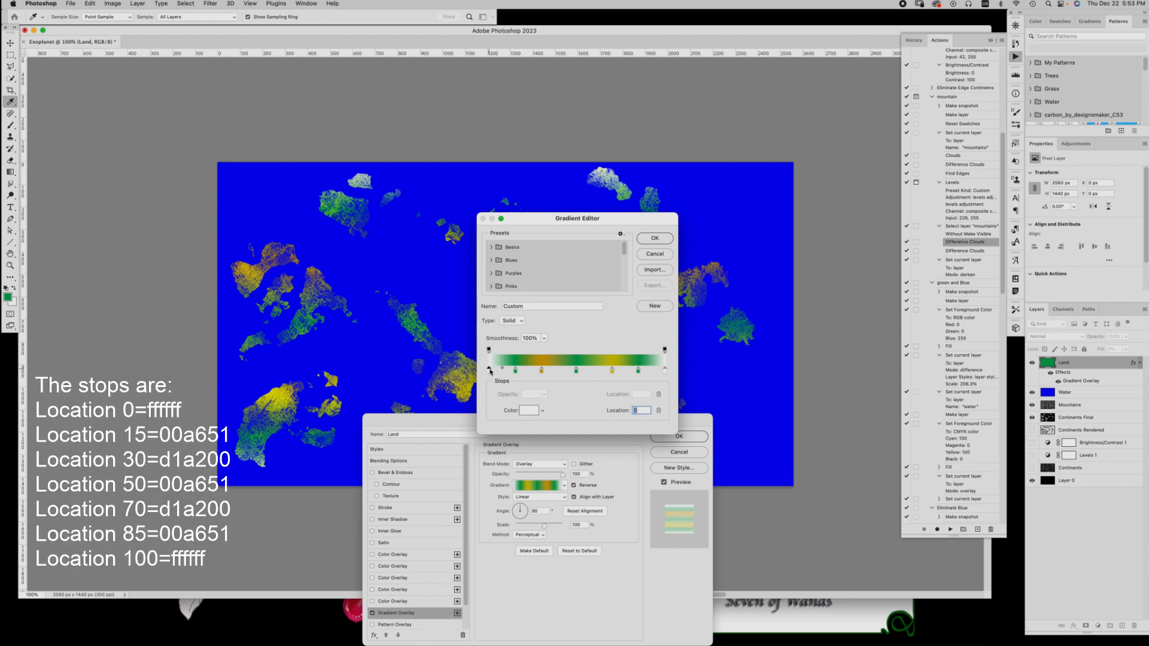
{"action": "left_click", "coordinate": [529, 411]}
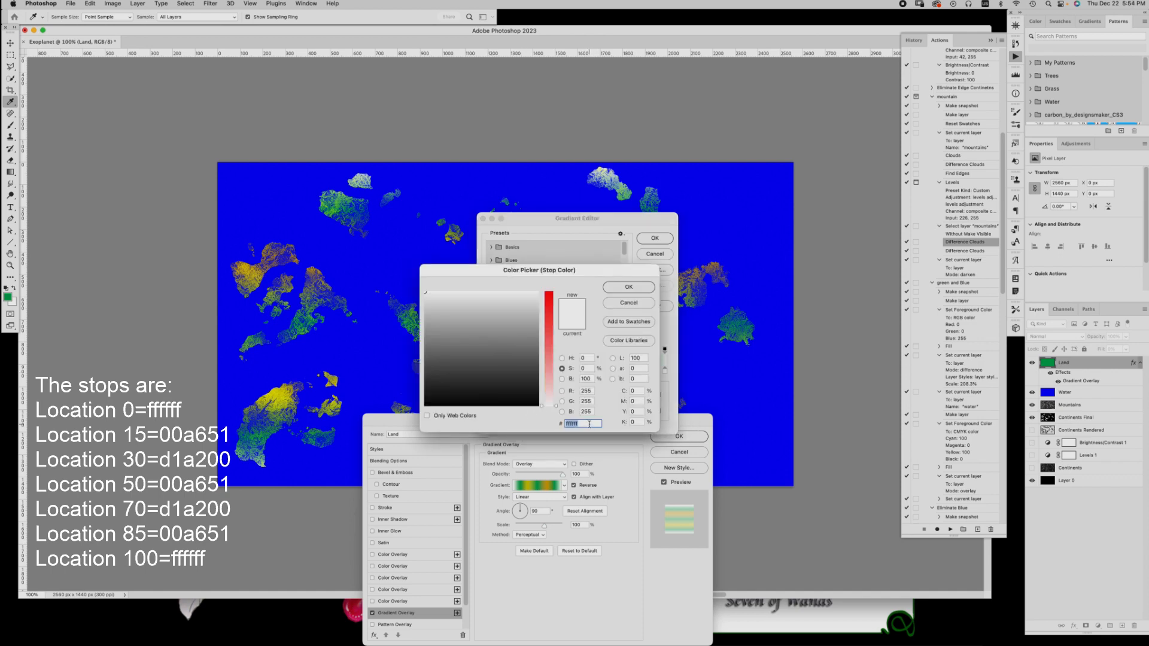
{"action": "left_click", "coordinate": [628, 288]}
Set the gradient's green stop at location 15 to cyan 100, magenta 0 and yellow 100
{"action": "left_click", "coordinate": [514, 370]}
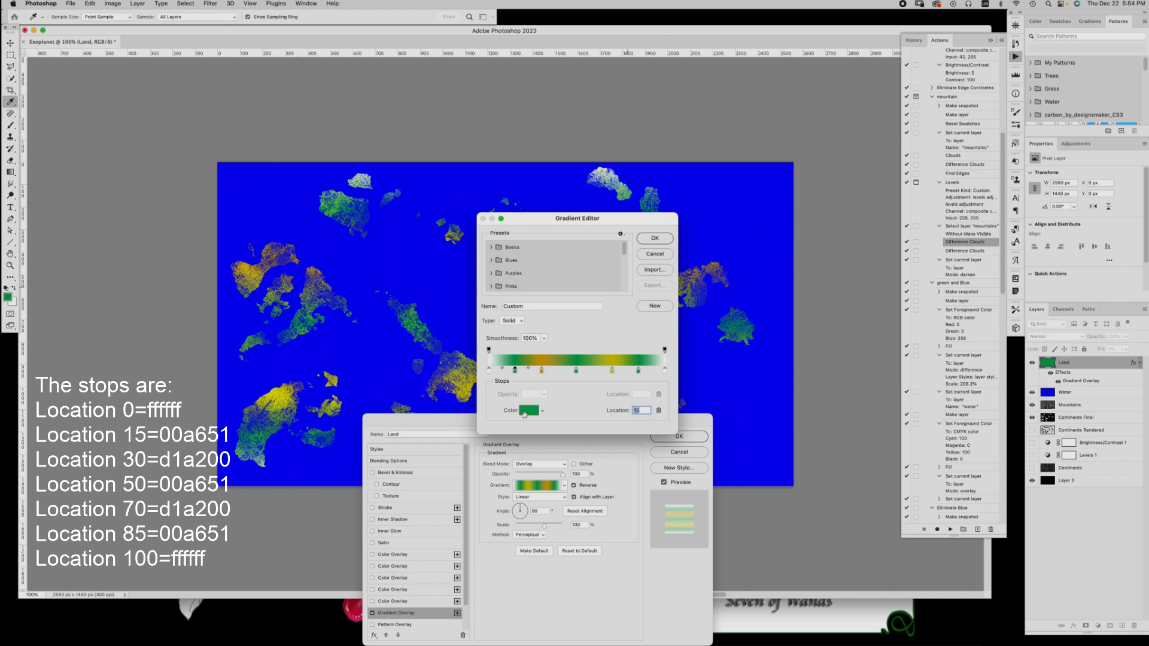
{"action": "left_click", "coordinate": [527, 411]}
{"action": "double_click", "coordinate": [635, 391]}
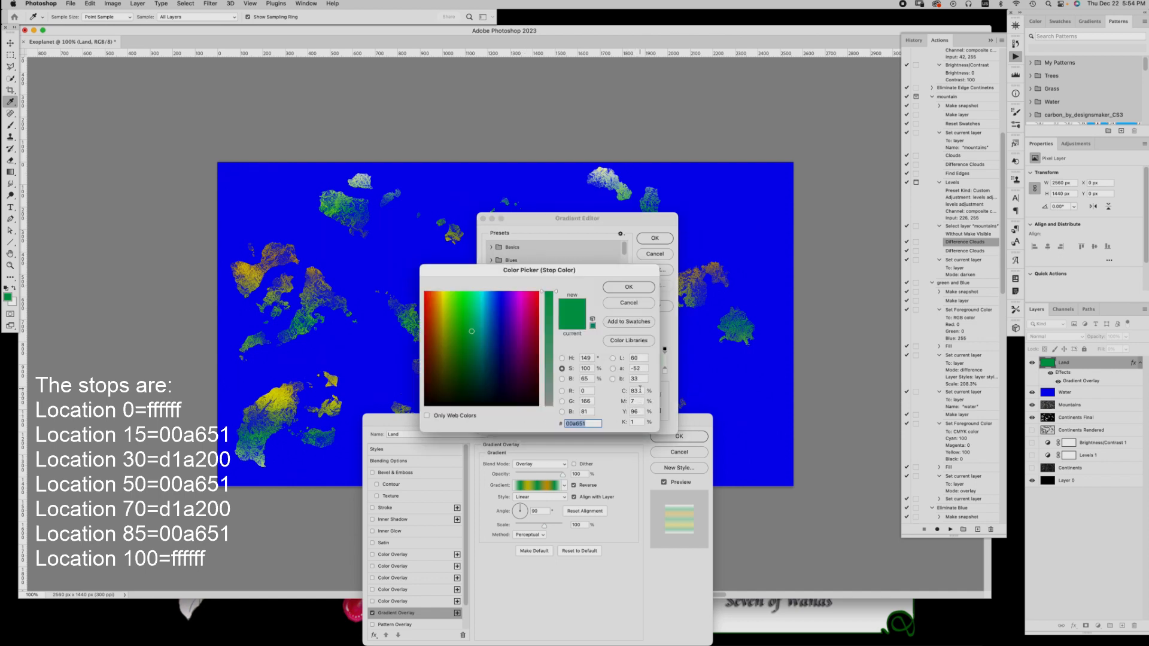
{"action": "type", "text": "100"}
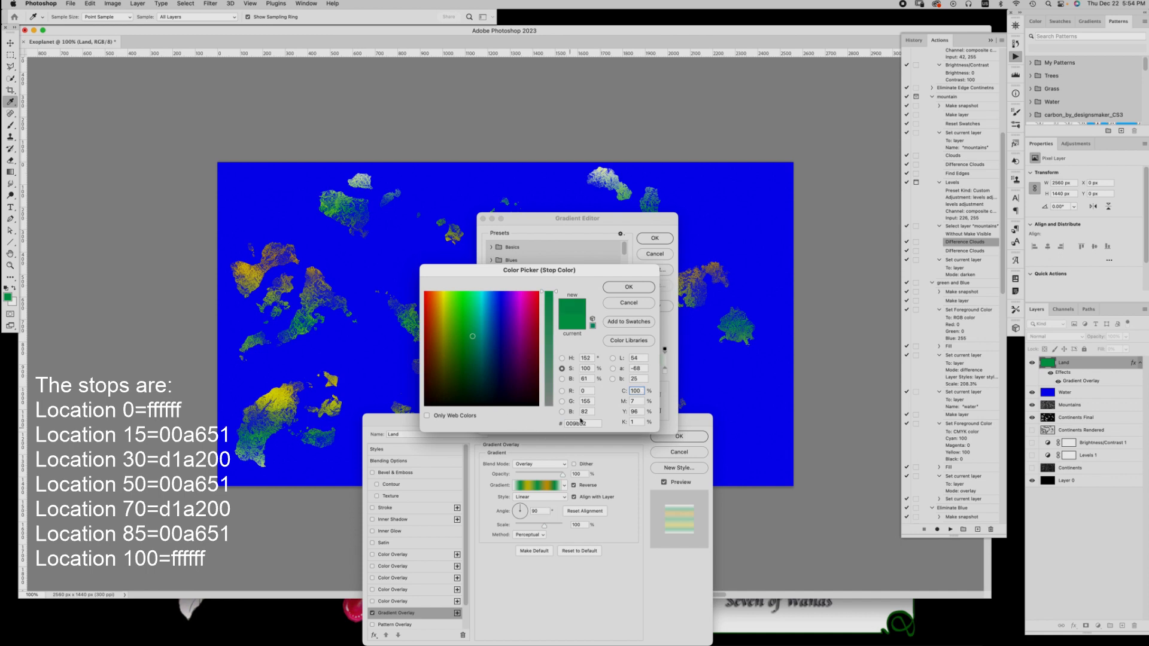
{"action": "key", "text": "Tab"}
{"action": "type", "text": "0"}
{"action": "key", "text": "Tab"}
{"action": "type", "text": "100"}
{"action": "left_click", "coordinate": [638, 422]}
{"action": "left_click", "coordinate": [631, 289]}
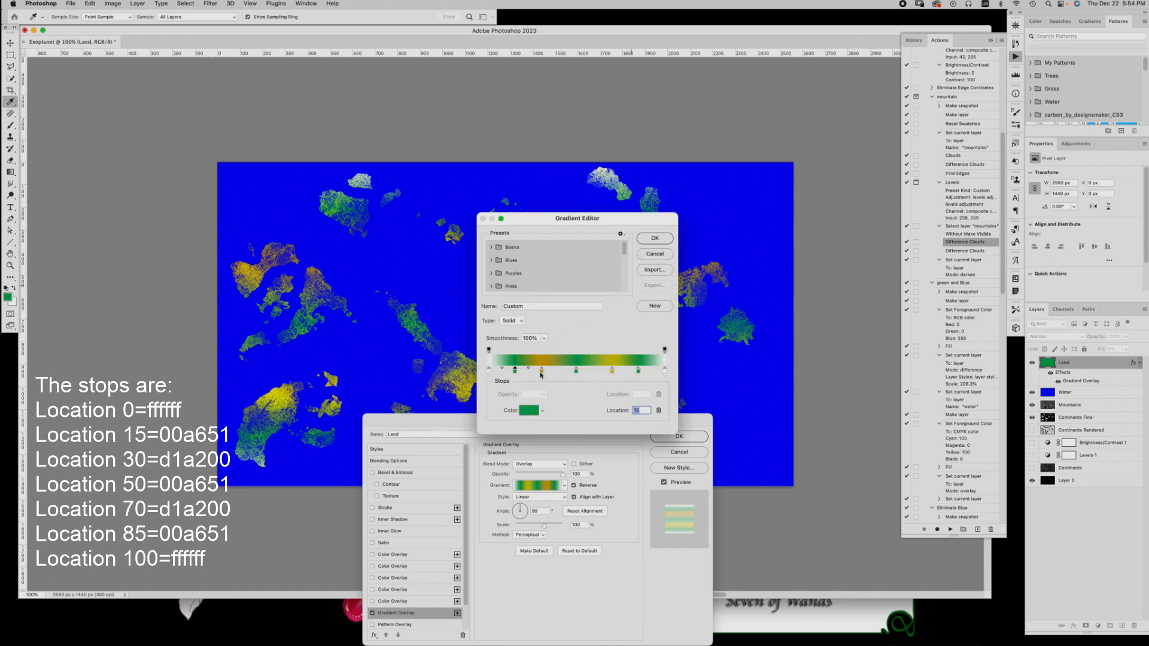
Place the gradient's golden-brown stop at location 30 with colour d1a200
{"action": "left_click", "coordinate": [541, 371]}
{"action": "left_click_drag", "start_coordinate": [541, 371], "coordinate": [542, 376]}
{"action": "left_click", "coordinate": [529, 412]}
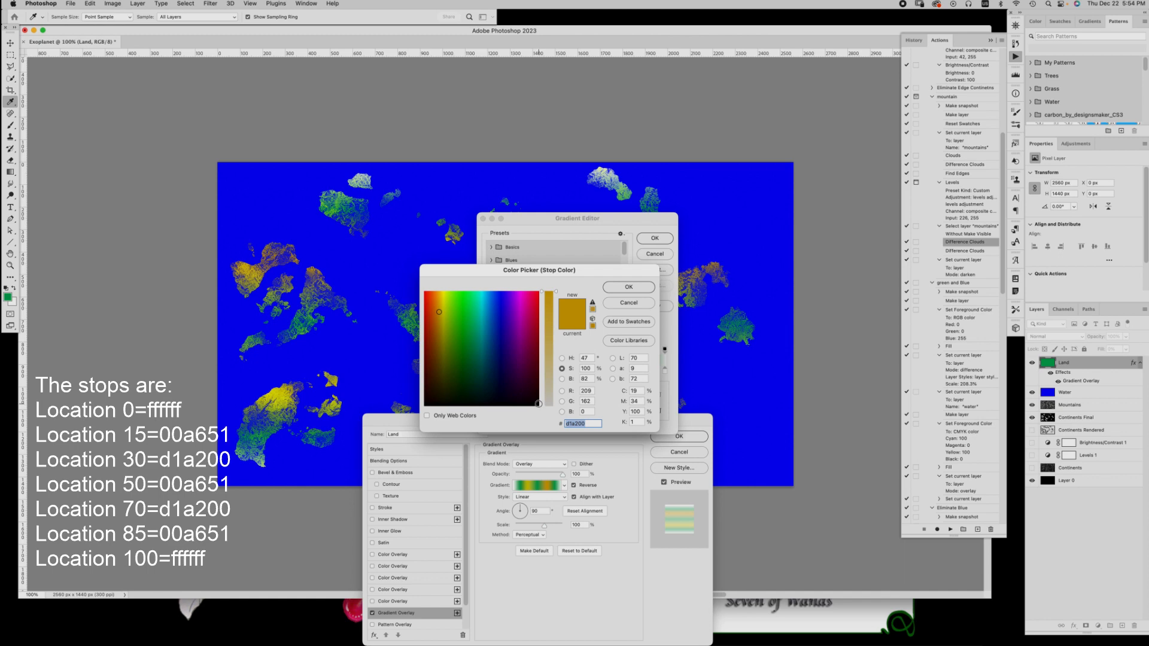
{"action": "left_click", "coordinate": [616, 287]}
Move the middle green gradient stop to location 50 and set its colour to cyan 100, magenta 0 and yellow 100
{"action": "left_click", "coordinate": [575, 369]}
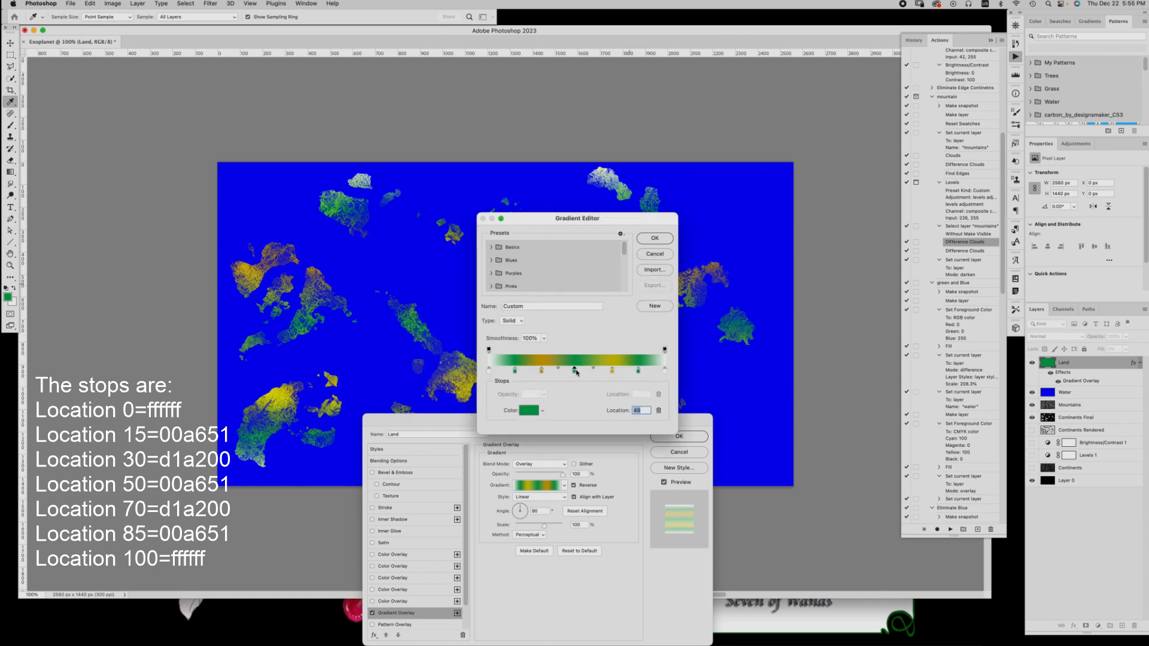
{"action": "left_click_drag", "start_coordinate": [575, 372], "coordinate": [577, 371]}
{"action": "left_click", "coordinate": [529, 411]}
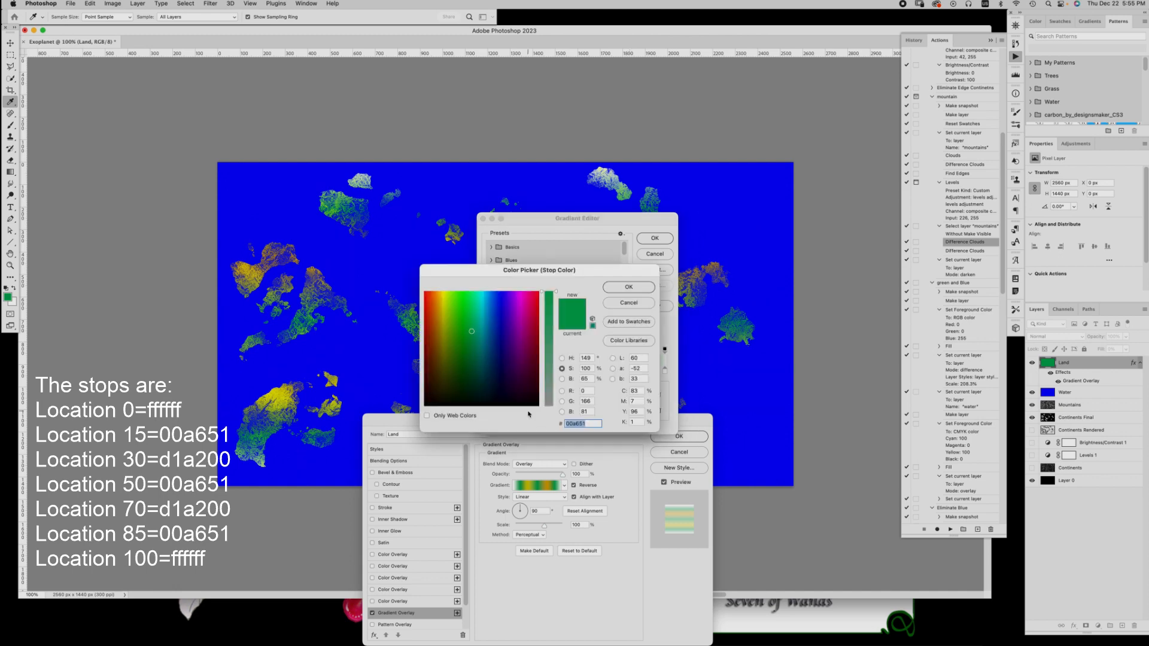
{"action": "left_click", "coordinate": [636, 390]}
{"action": "type", "text": "100"}
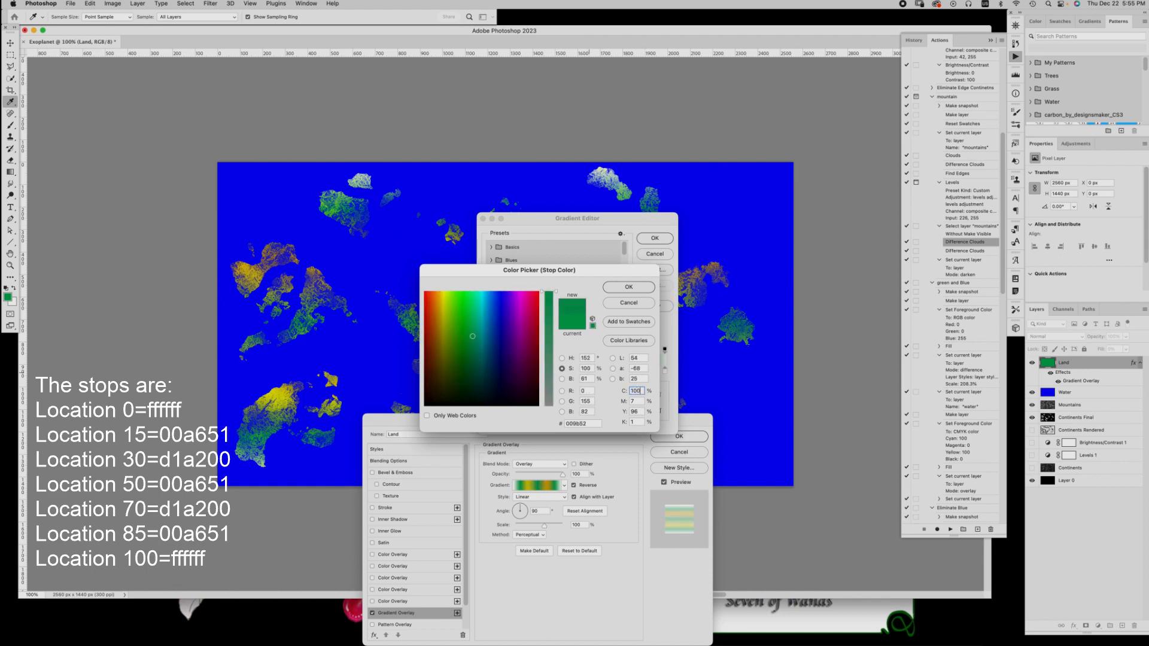
{"action": "left_click", "coordinate": [639, 401]}
{"action": "type", "text": "0"}
{"action": "left_click", "coordinate": [636, 412]}
{"action": "type", "text": "100"}
{"action": "left_click", "coordinate": [636, 421]}
{"action": "left_click", "coordinate": [629, 287]}
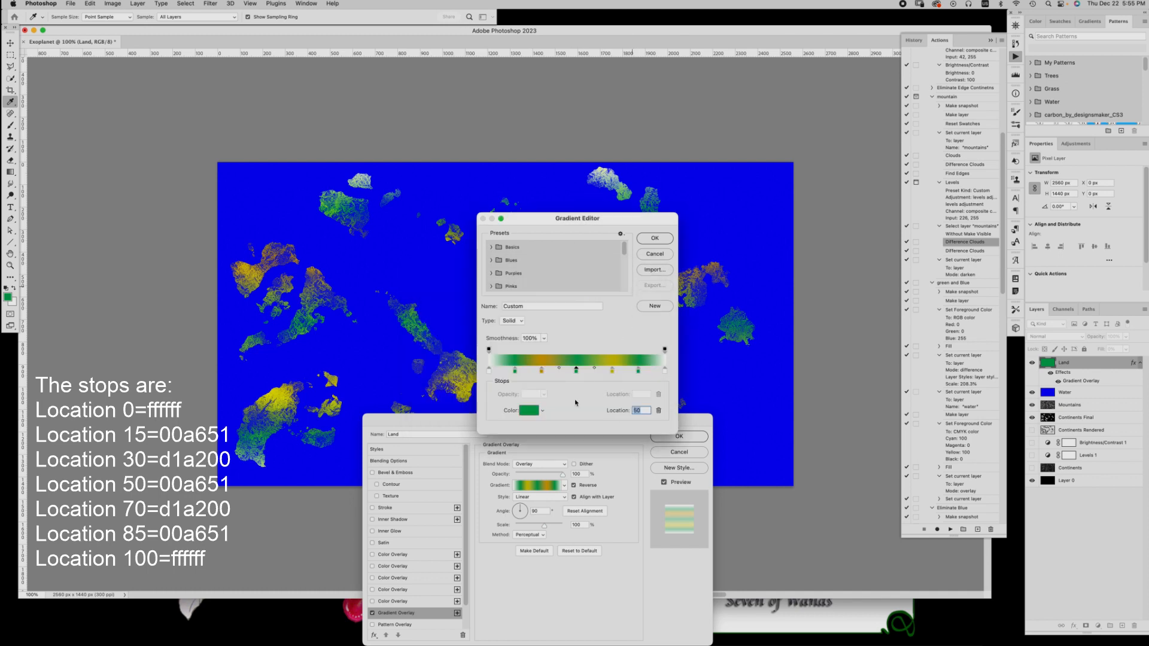
Change the colour of the gradient stop at location 70 to d1a200
{"action": "left_click", "coordinate": [612, 371]}
{"action": "left_click", "coordinate": [531, 411]}
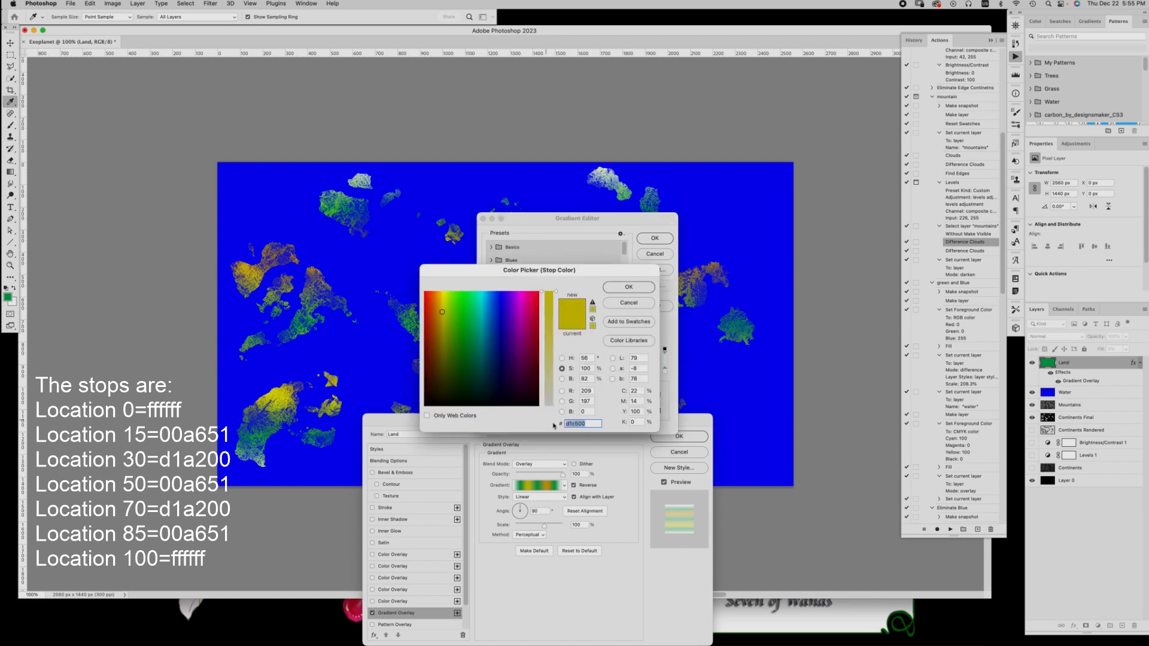
{"action": "type", "text": "d1a200"}
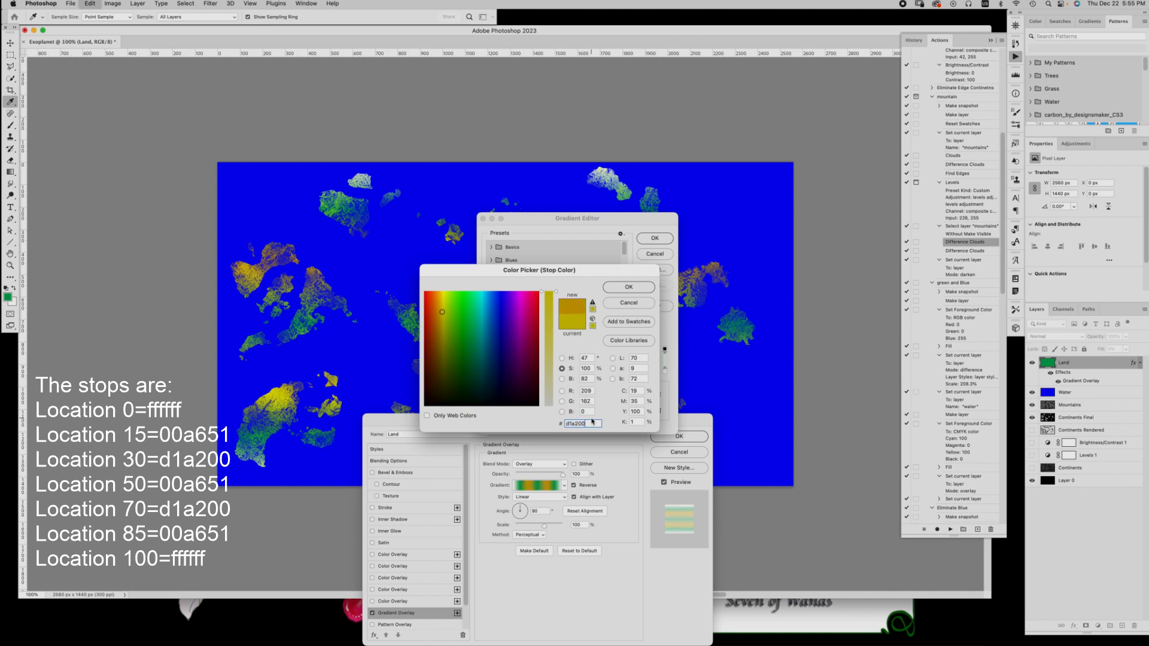
{"action": "left_click", "coordinate": [625, 288]}
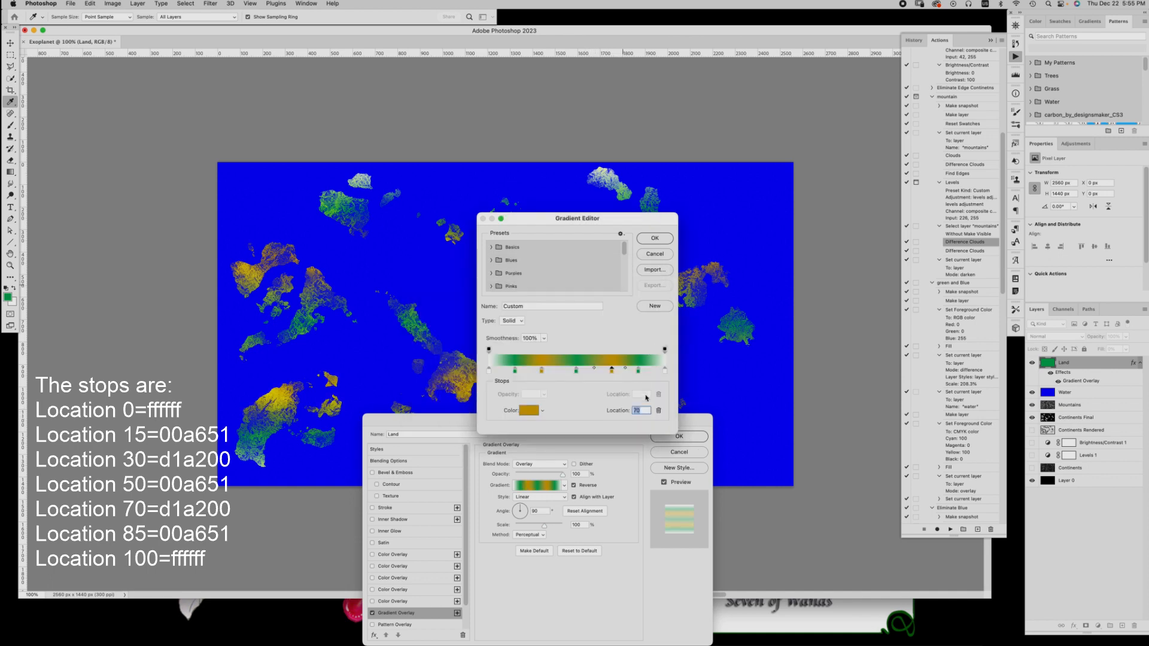
Place the last green gradient stop at location 85 and set it to cyan 100, magenta 0, yellow 100 and black 0
{"action": "left_click", "coordinate": [638, 371]}
{"action": "left_click_drag", "start_coordinate": [637, 374], "coordinate": [640, 379]}
{"action": "left_click", "coordinate": [527, 412]}
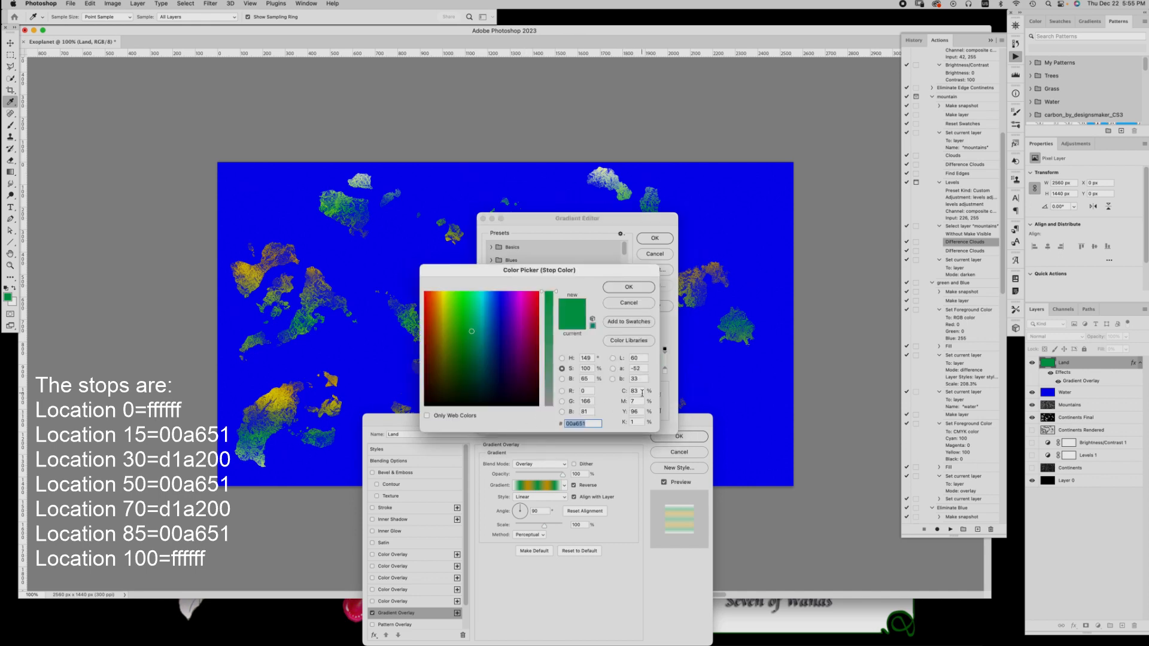
{"action": "left_click", "coordinate": [642, 391]}
{"action": "type", "text": "100"}
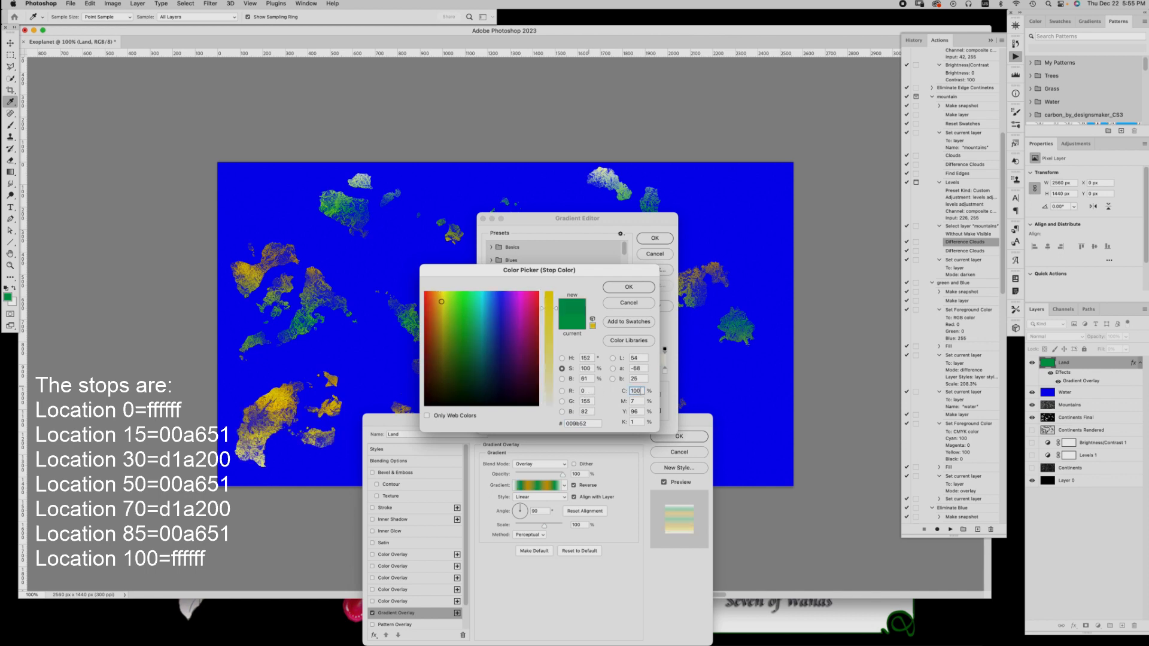
{"action": "left_click_drag", "start_coordinate": [640, 393], "coordinate": [626, 400]}
{"action": "key", "text": "Tab"}
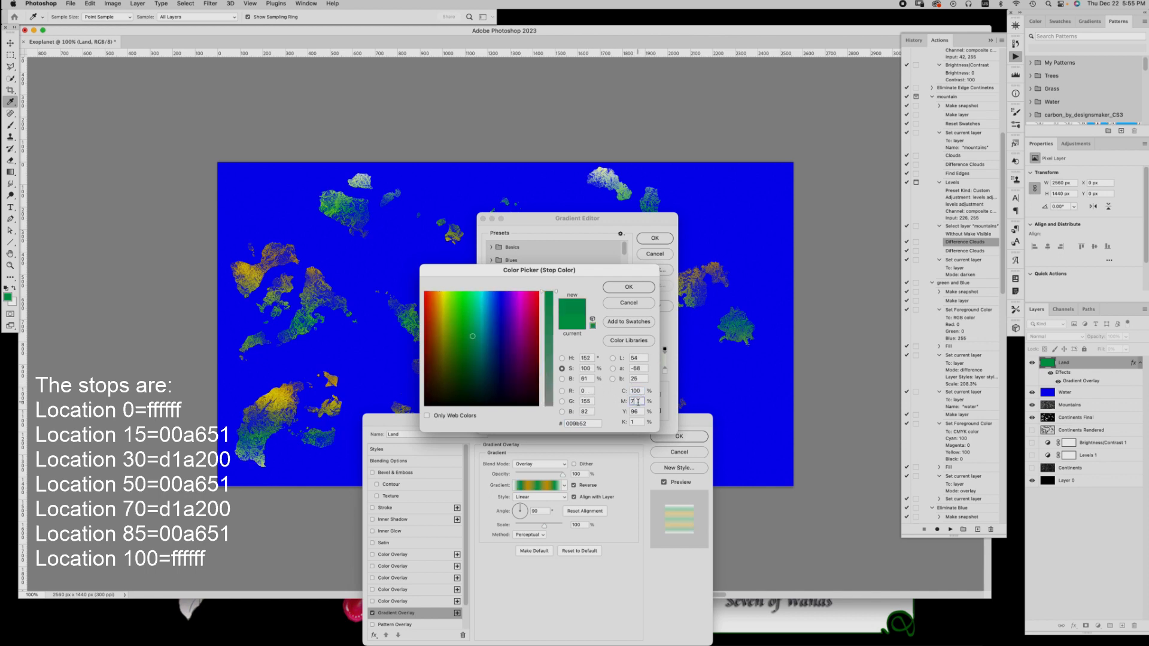
{"action": "type", "text": "0"}
{"action": "key", "text": "Tab"}
{"action": "type", "text": "100"}
{"action": "key", "text": "Tab"}
{"action": "type", "text": "0"}
{"action": "left_click", "coordinate": [654, 286]}
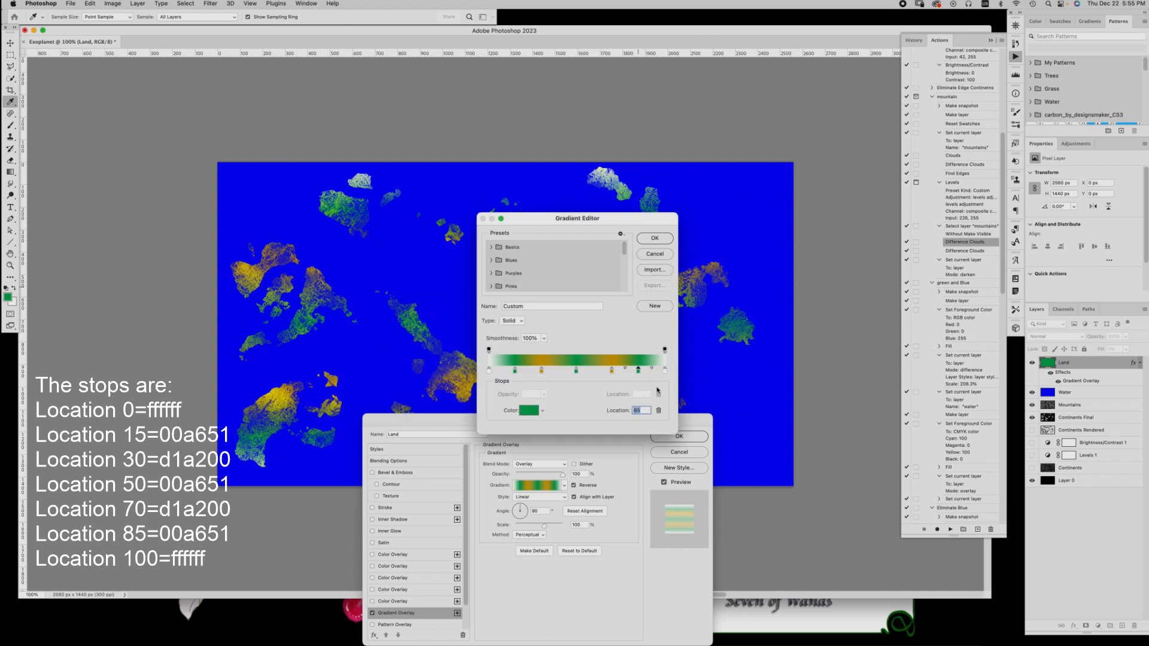
Accept the gradient with a white stop at location 100, and keep the overlay at a 90° angle with blend mode Overlay
{"action": "left_click", "coordinate": [665, 371]}
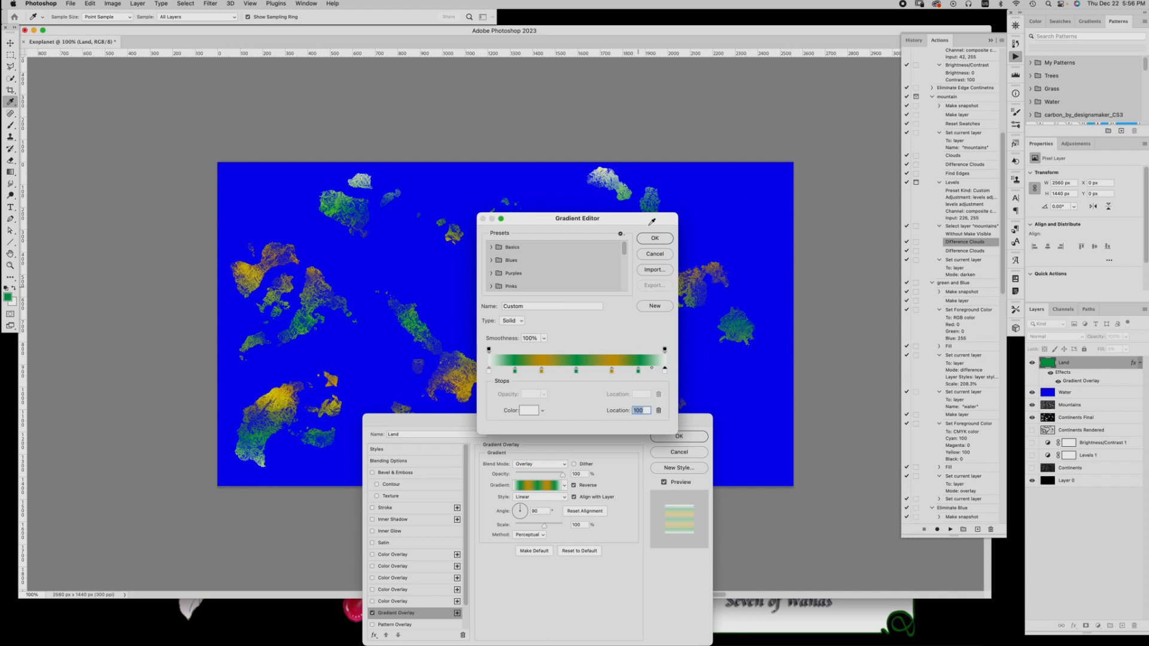
{"action": "left_click", "coordinate": [654, 238]}
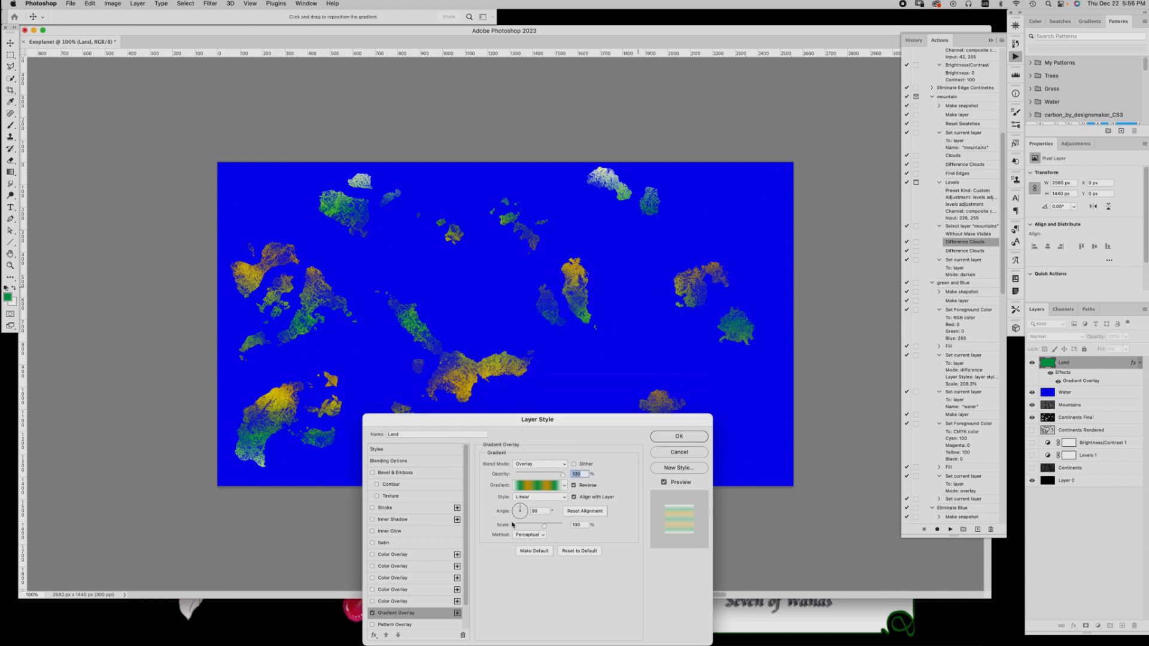
{"action": "left_click", "coordinate": [539, 510]}
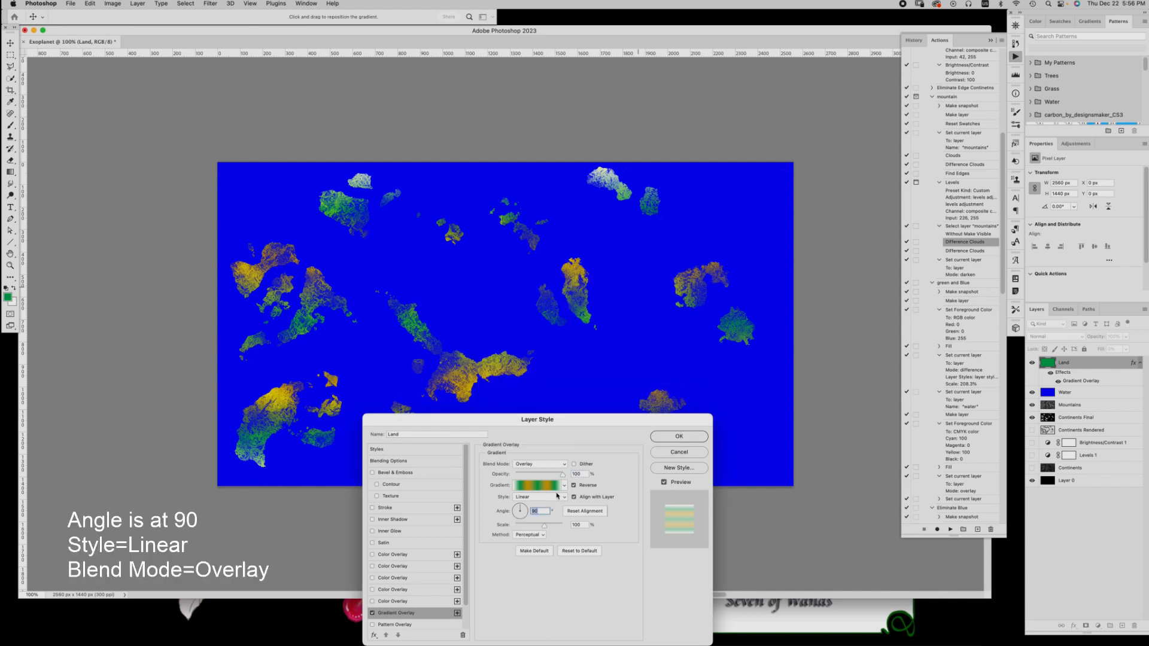
{"action": "left_click", "coordinate": [547, 465]}
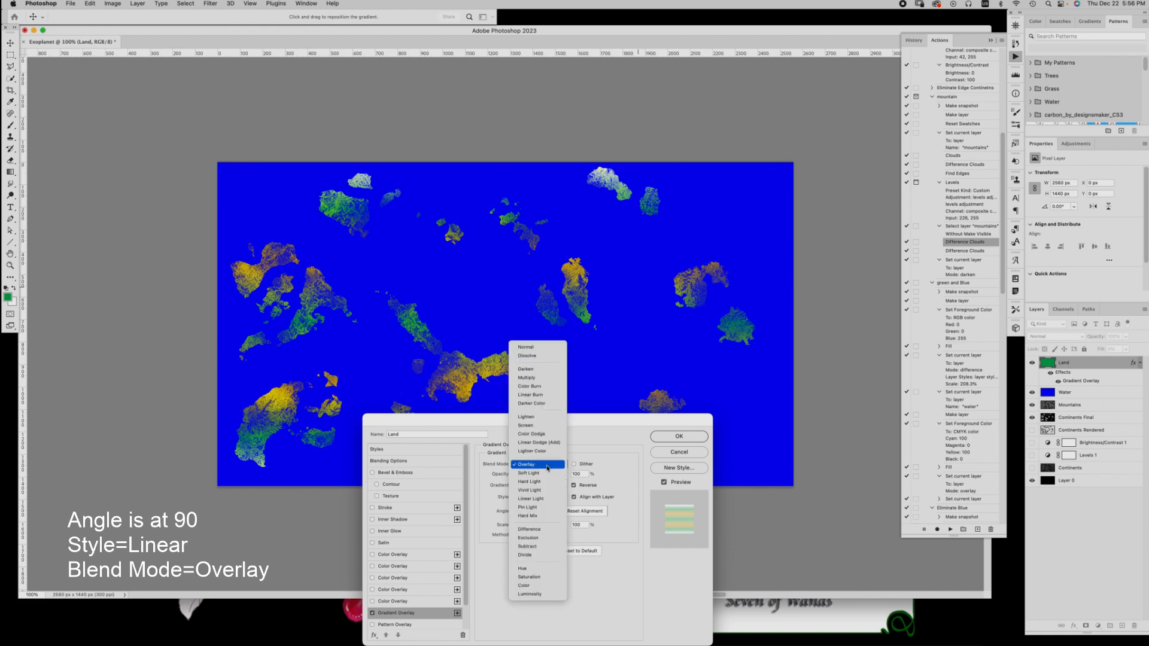
{"action": "left_click", "coordinate": [547, 466]}
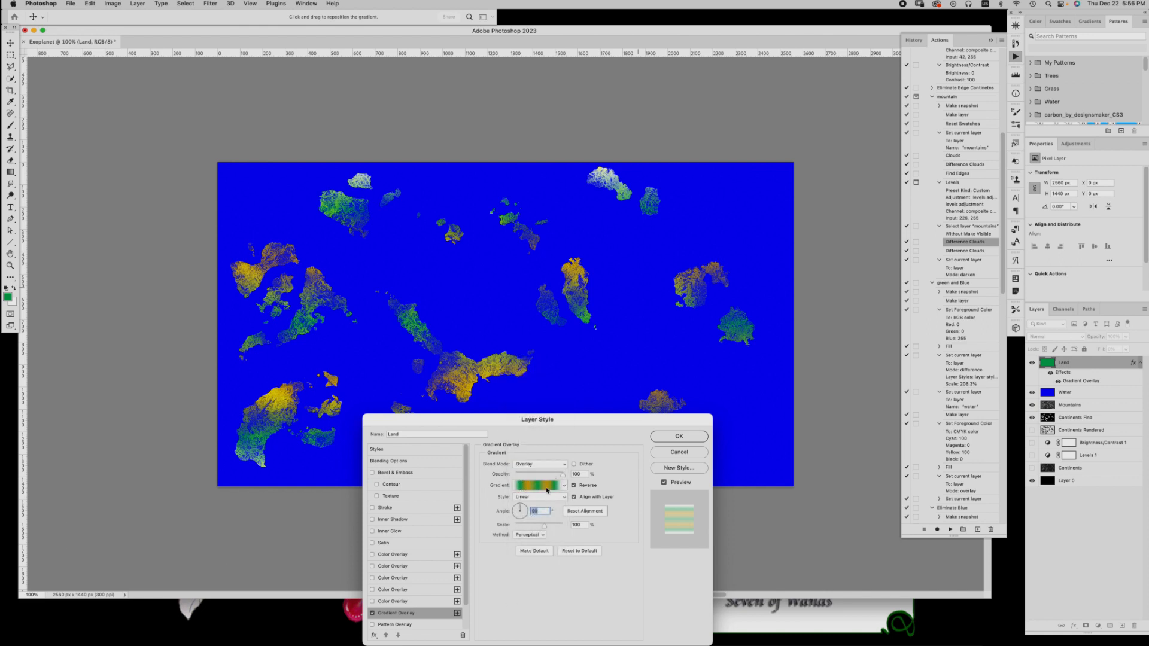
Save the edited gradient as a new preset named Land and apply the Gradient Overlay to the layer
{"action": "left_click", "coordinate": [547, 489]}
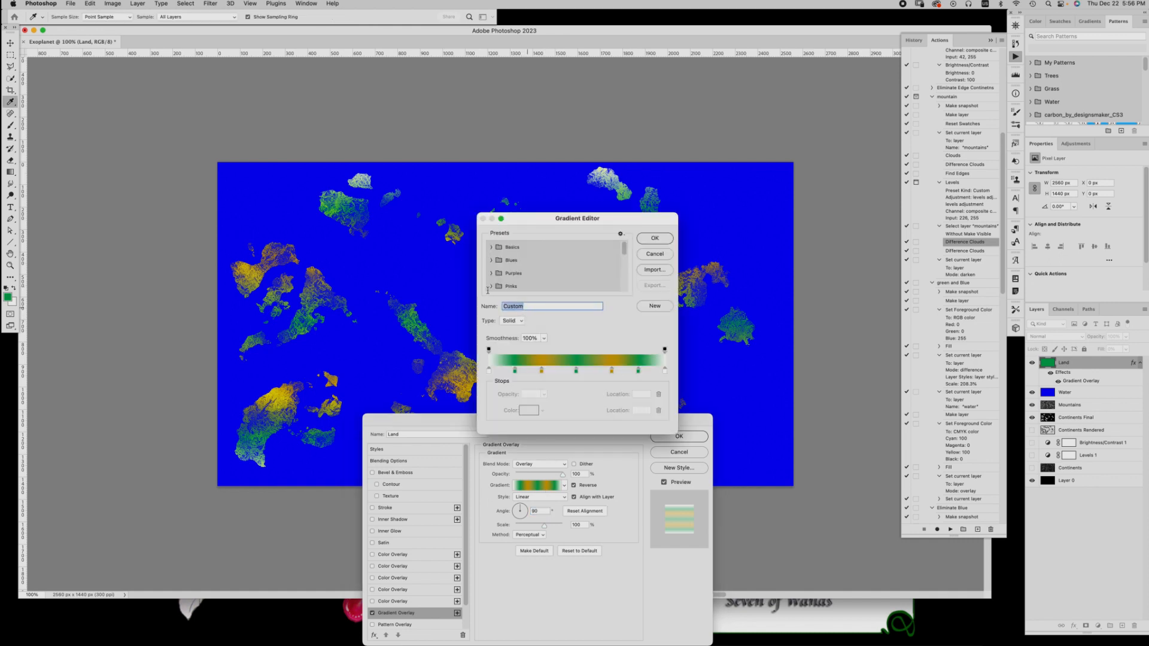
{"action": "type", "text": "Land"}
{"action": "left_click", "coordinate": [652, 311]}
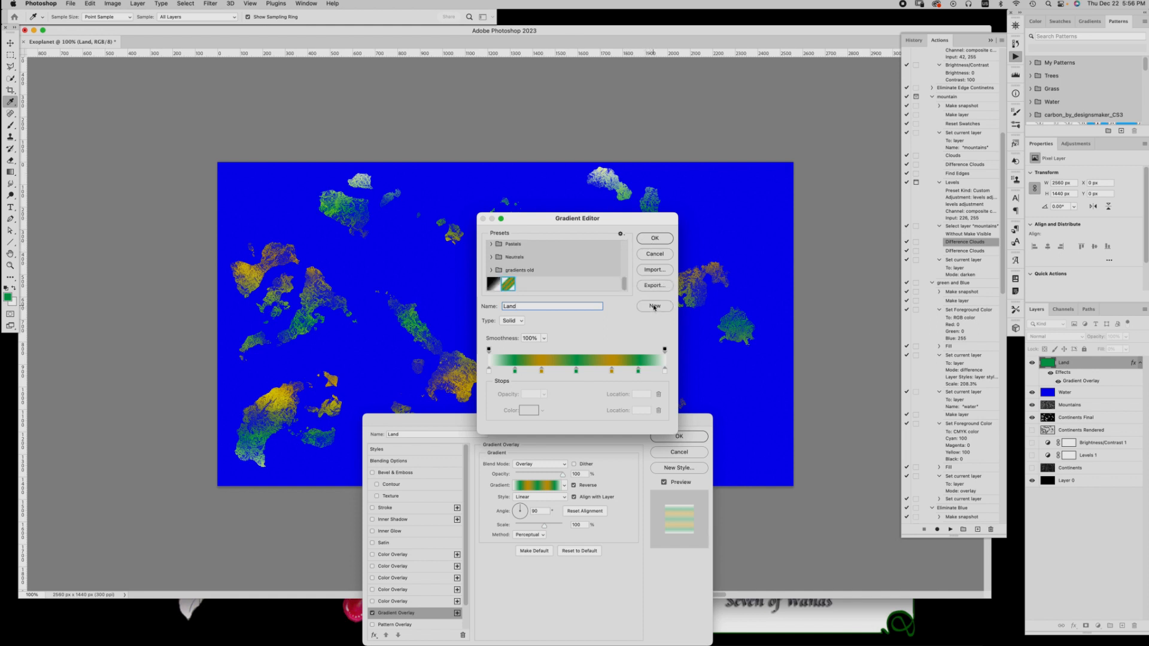
{"action": "left_click", "coordinate": [656, 238]}
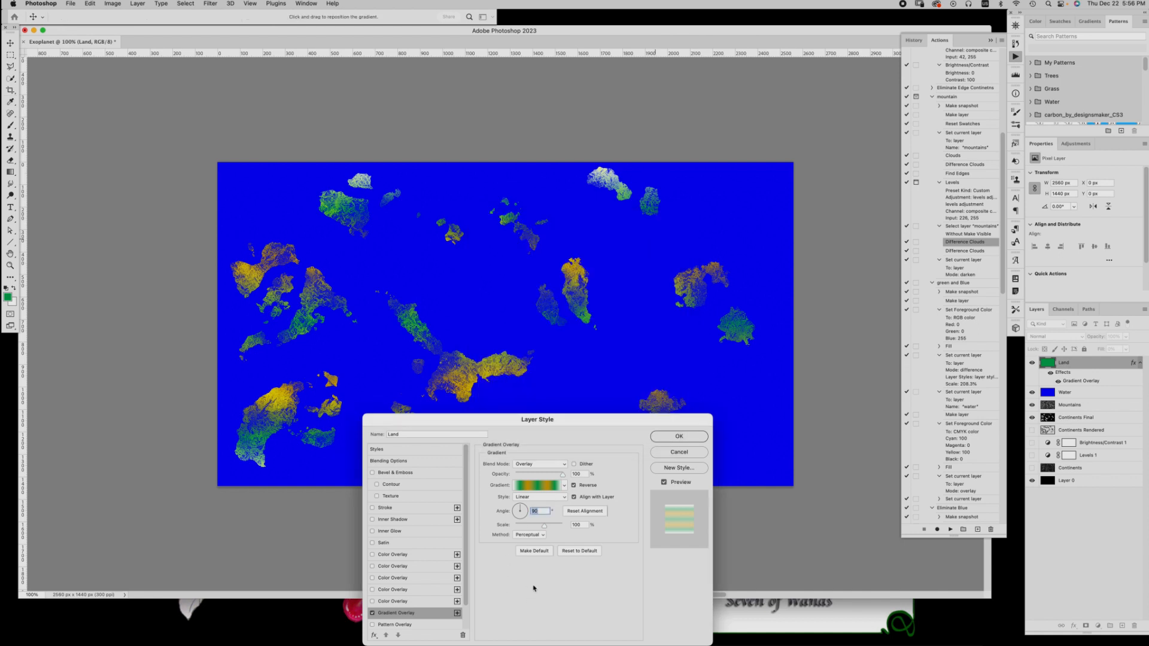
{"action": "left_click_drag", "start_coordinate": [537, 420], "coordinate": [818, 449]}
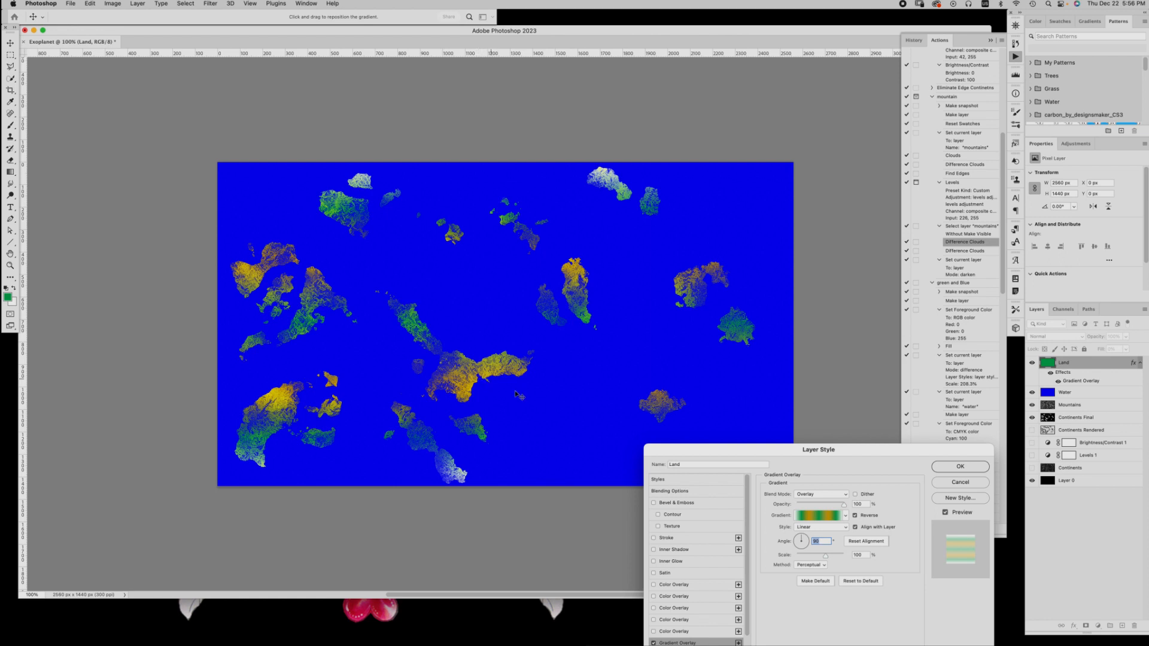
{"action": "left_click", "coordinate": [959, 468]}
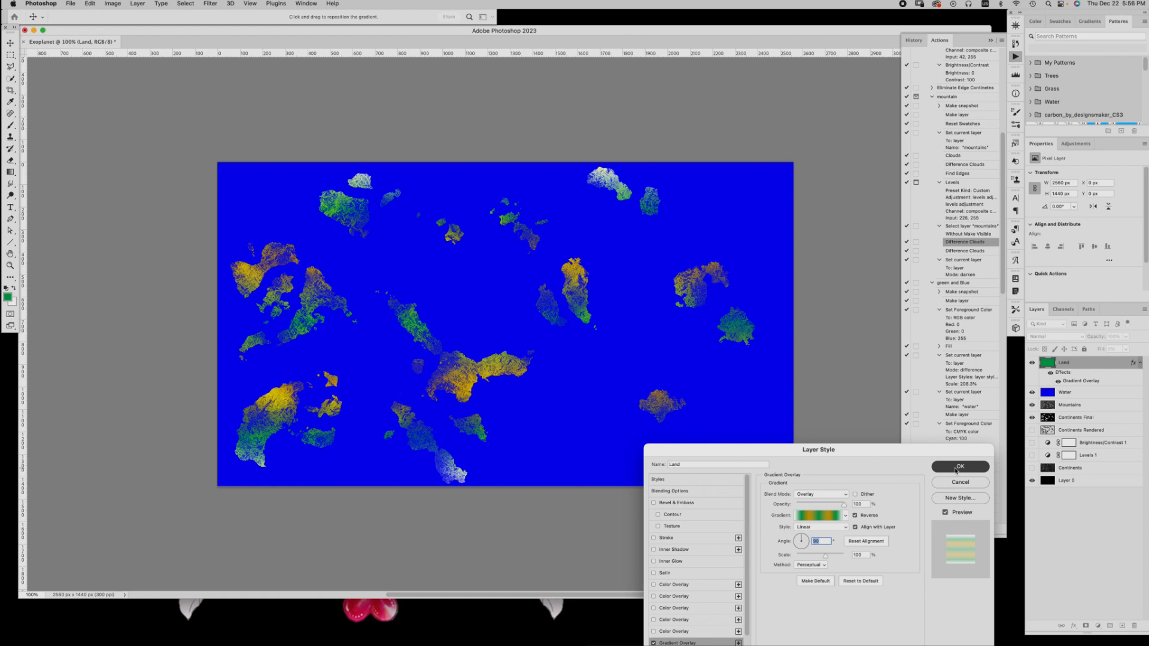
{"action": "left_click", "coordinate": [956, 470]}
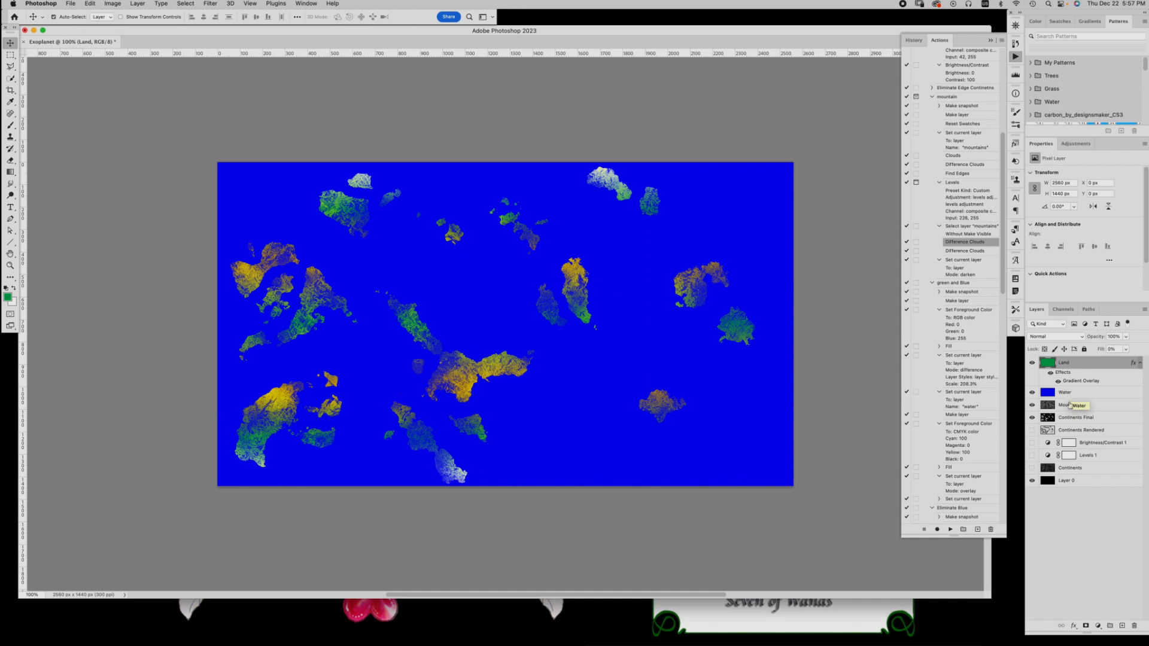
Hide the Land, Water and Mountains layers so that Continents Final is exposed
{"action": "left_click", "coordinate": [1032, 363]}
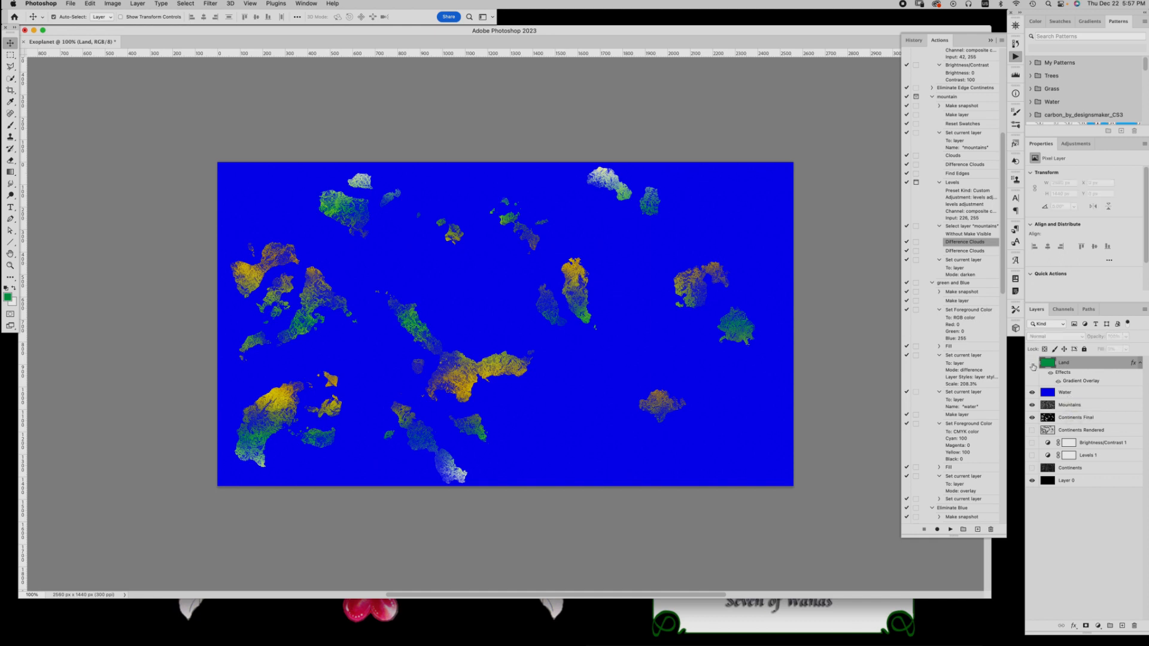
{"action": "left_click", "coordinate": [1031, 393]}
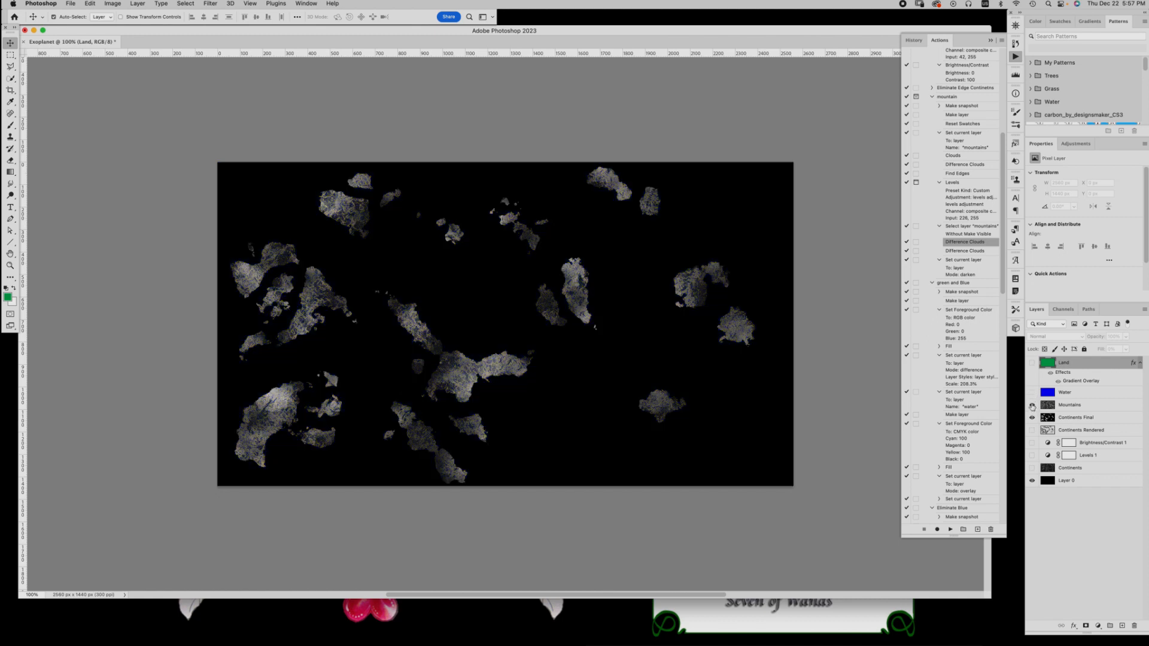
{"action": "left_click", "coordinate": [1032, 405]}
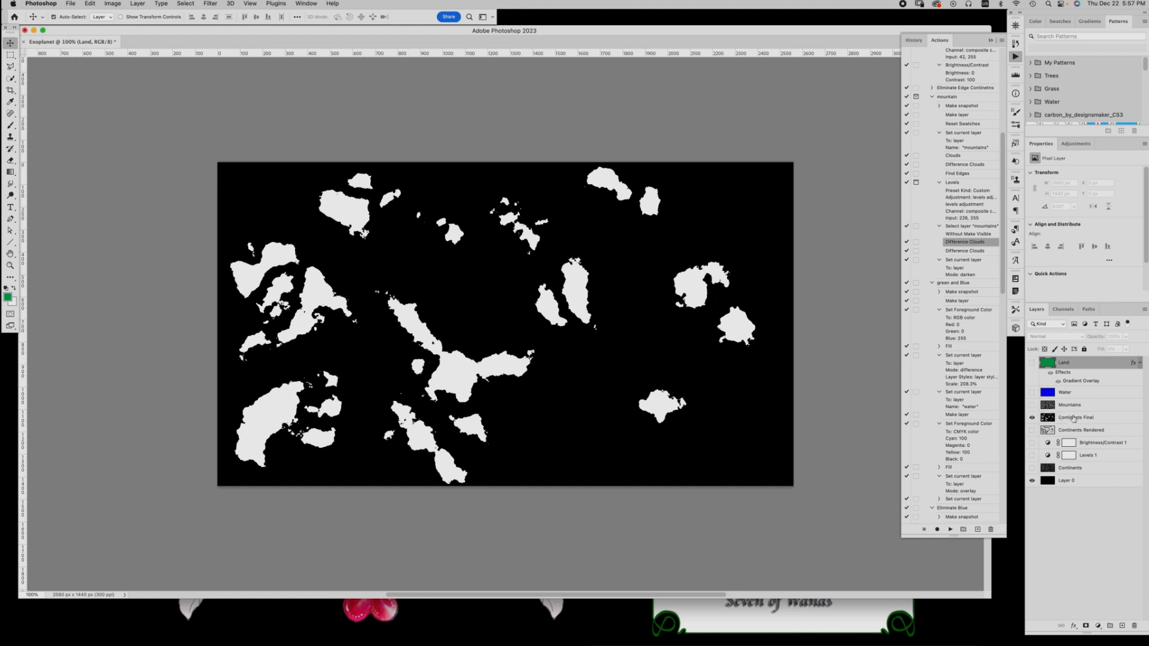
Select the white continent areas of the Continents Final layer by sampling their white with Color Range
{"action": "left_click", "coordinate": [1111, 420]}
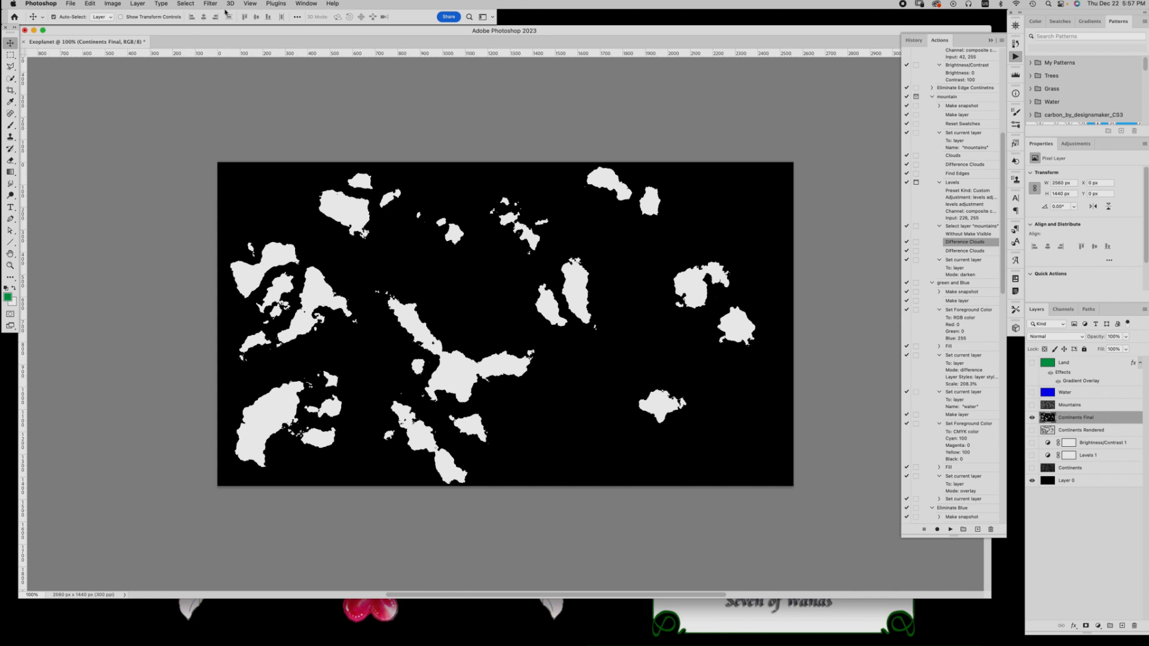
{"action": "left_click", "coordinate": [251, 3]}
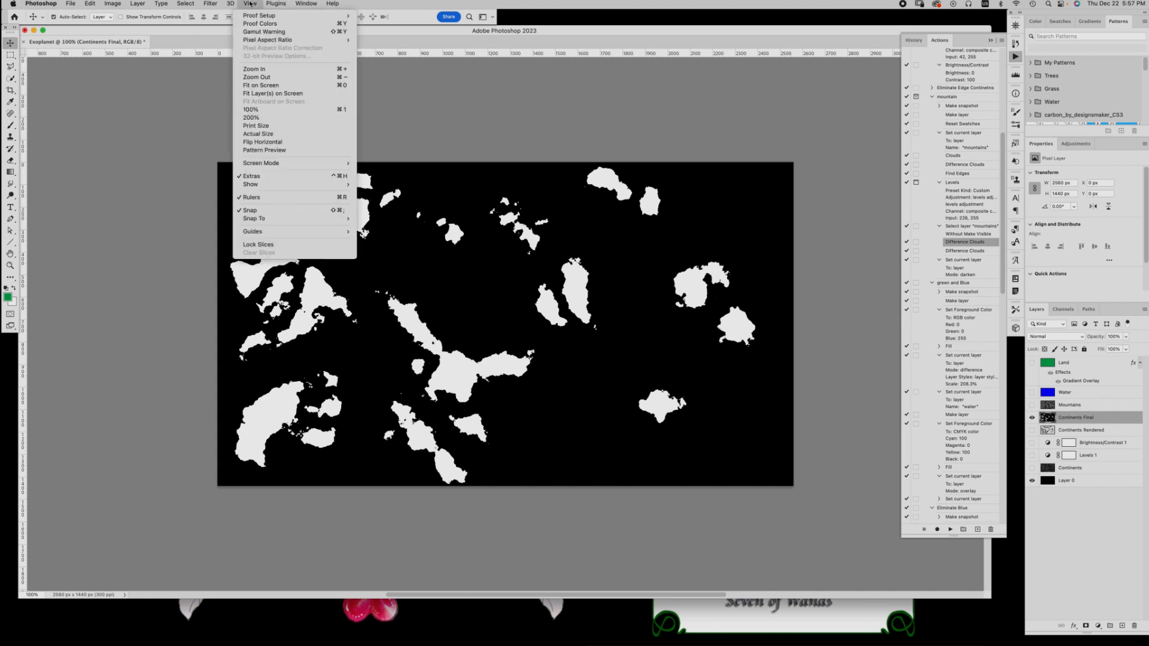
{"action": "mouse_move", "coordinate": [186, 5]}
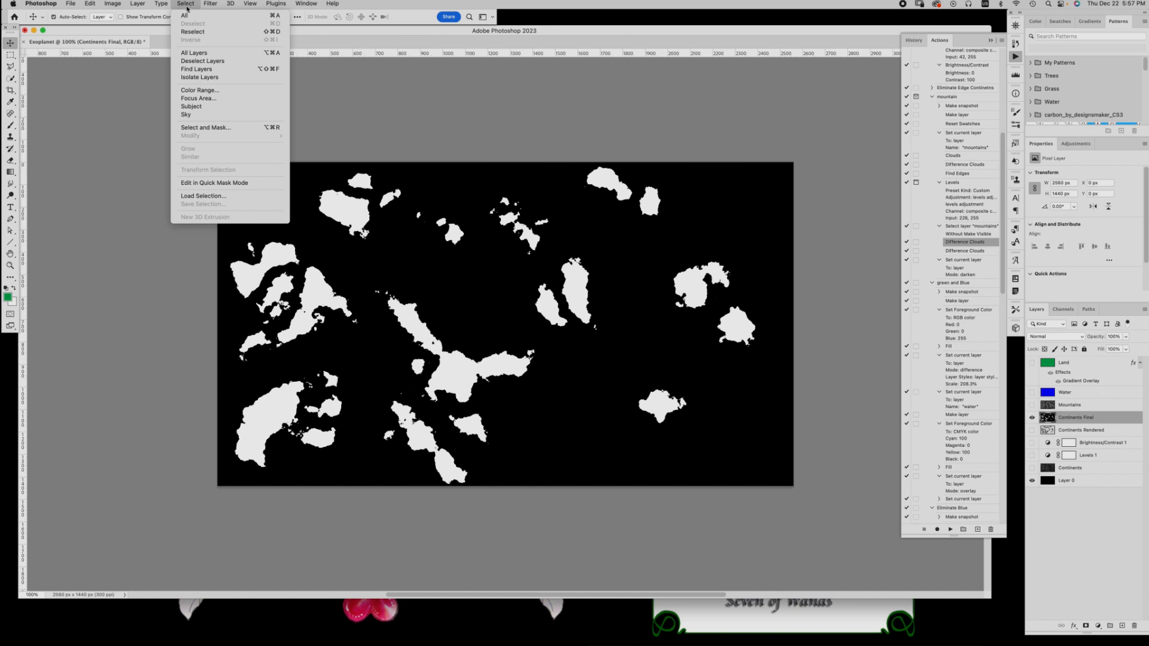
{"action": "left_click", "coordinate": [206, 91]}
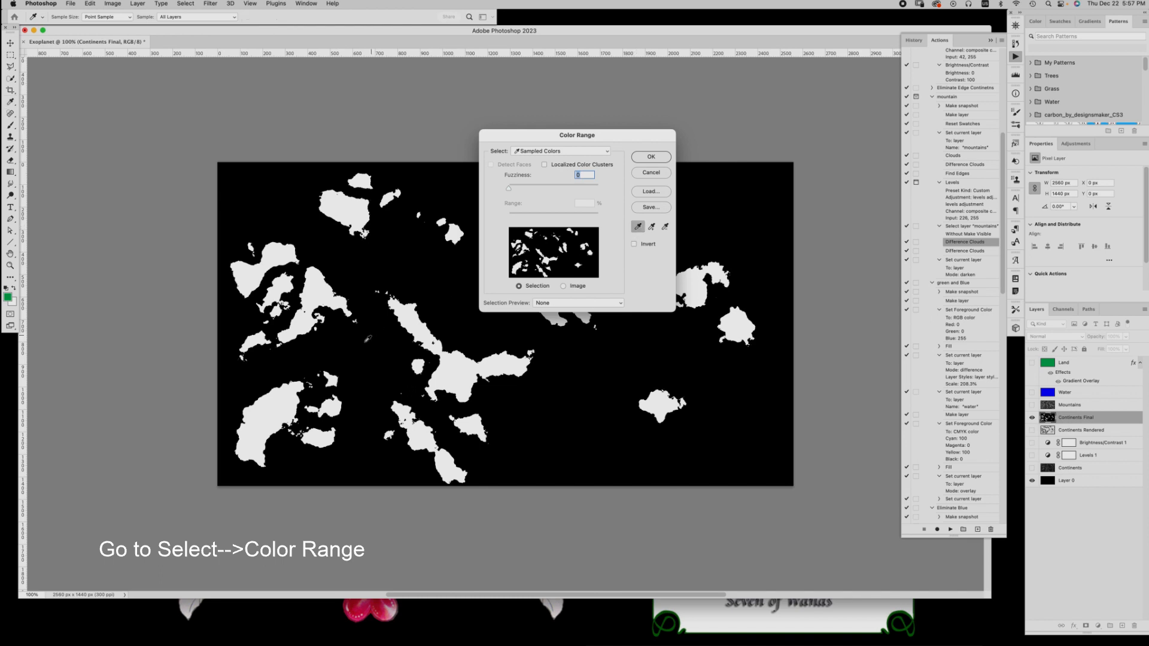
{"action": "left_click", "coordinate": [266, 417]}
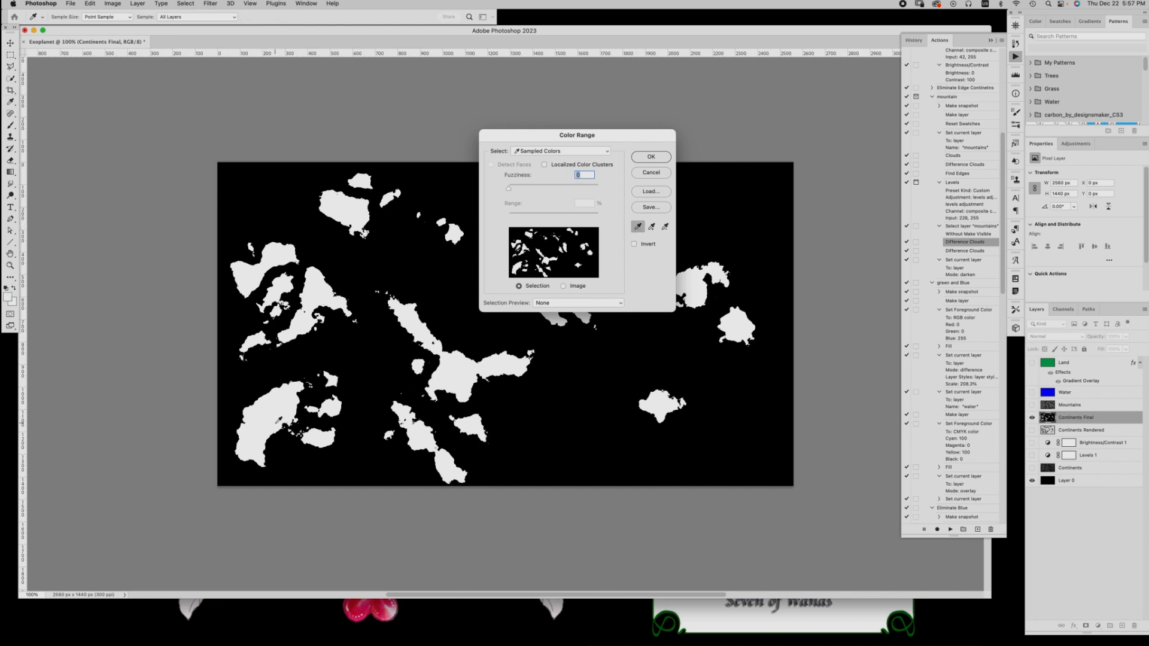
{"action": "left_click", "coordinate": [659, 157]}
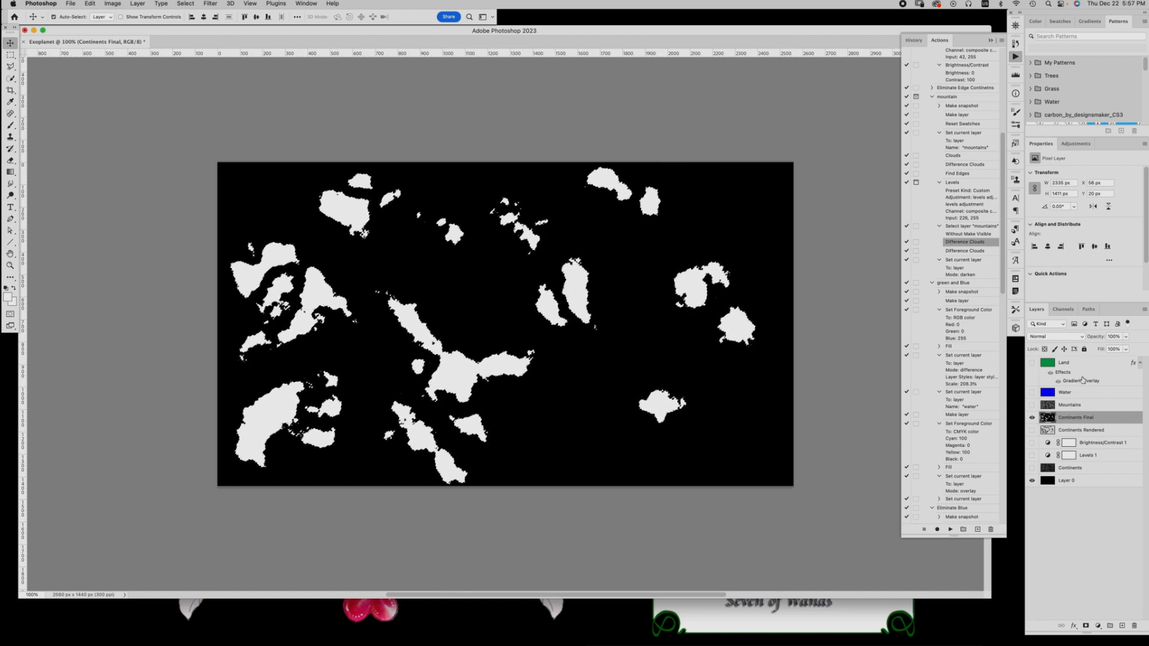
Show the Water layer and add a layer mask to it from the continent selection
{"action": "left_click", "coordinate": [1032, 392]}
{"action": "left_click", "coordinate": [1080, 395]}
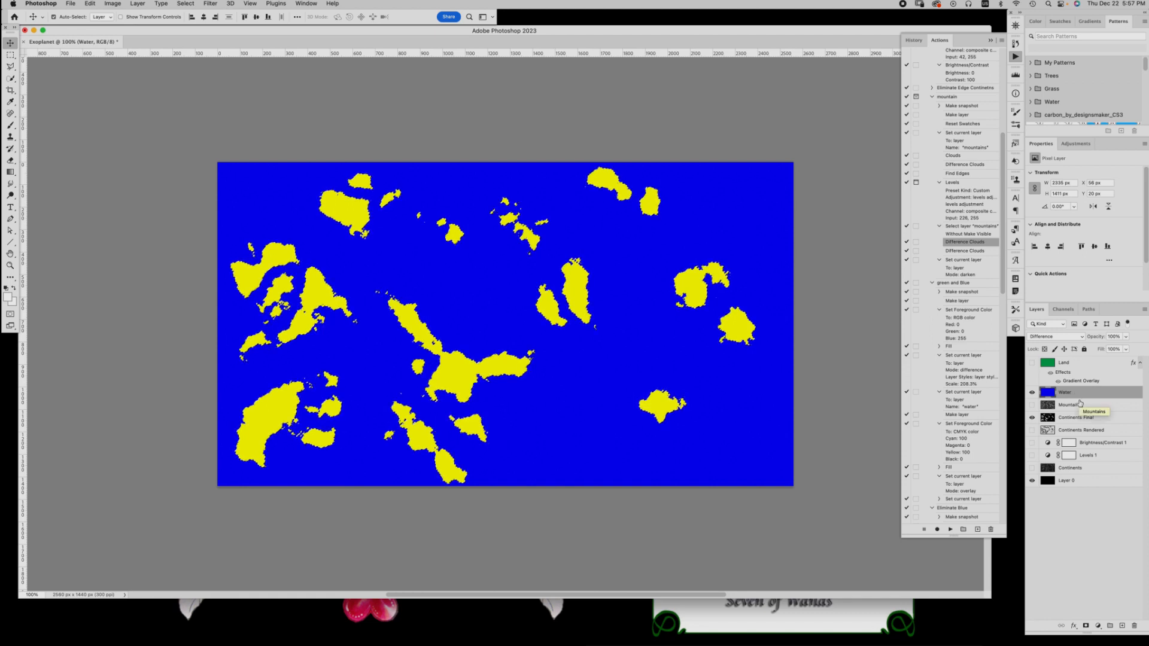
{"action": "left_click", "coordinate": [1086, 627]}
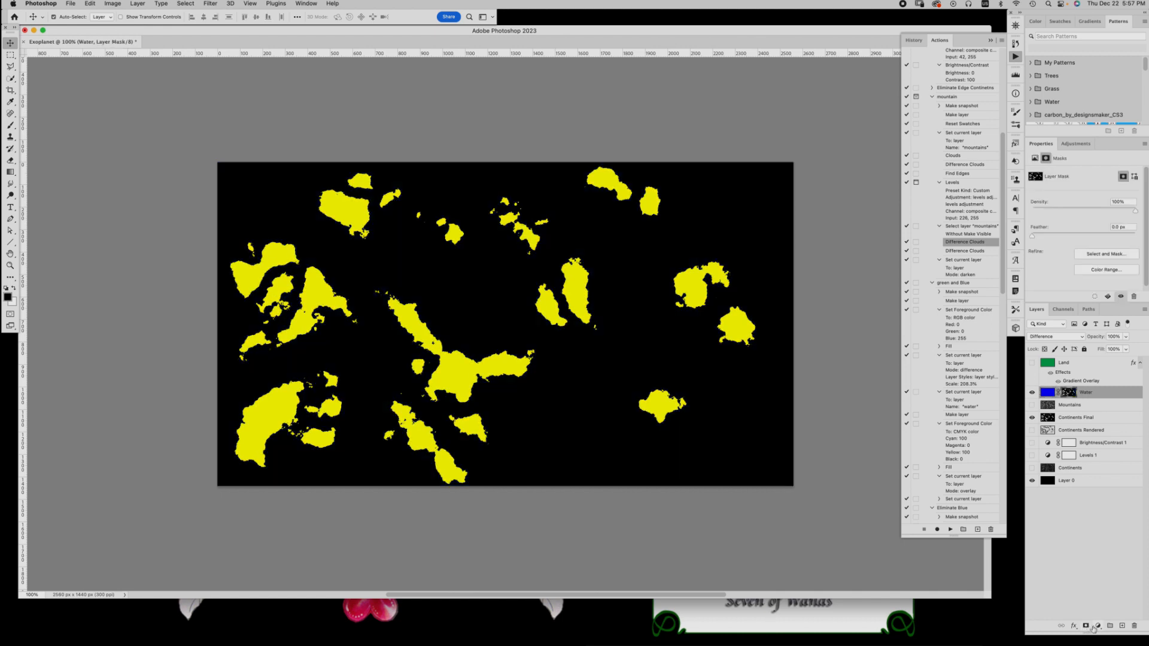
Make the Land and Mountains layers visible and invert the Water layer's mask
{"action": "left_click", "coordinate": [1031, 363]}
{"action": "left_click", "coordinate": [1031, 406]}
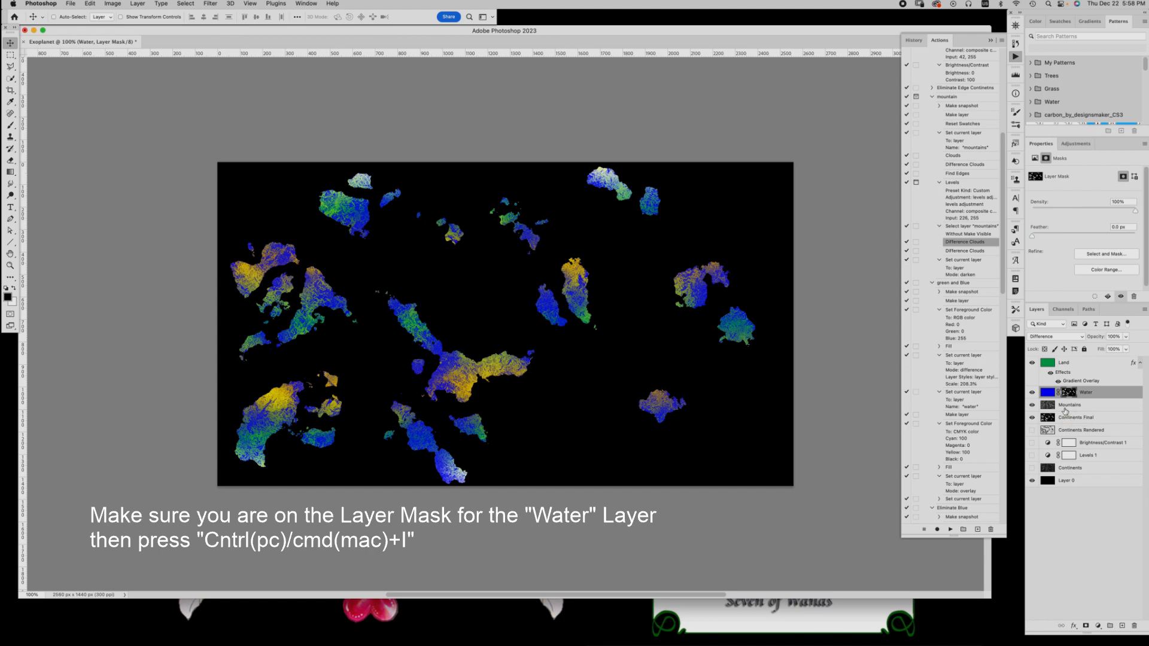
{"action": "key", "text": "super+i"}
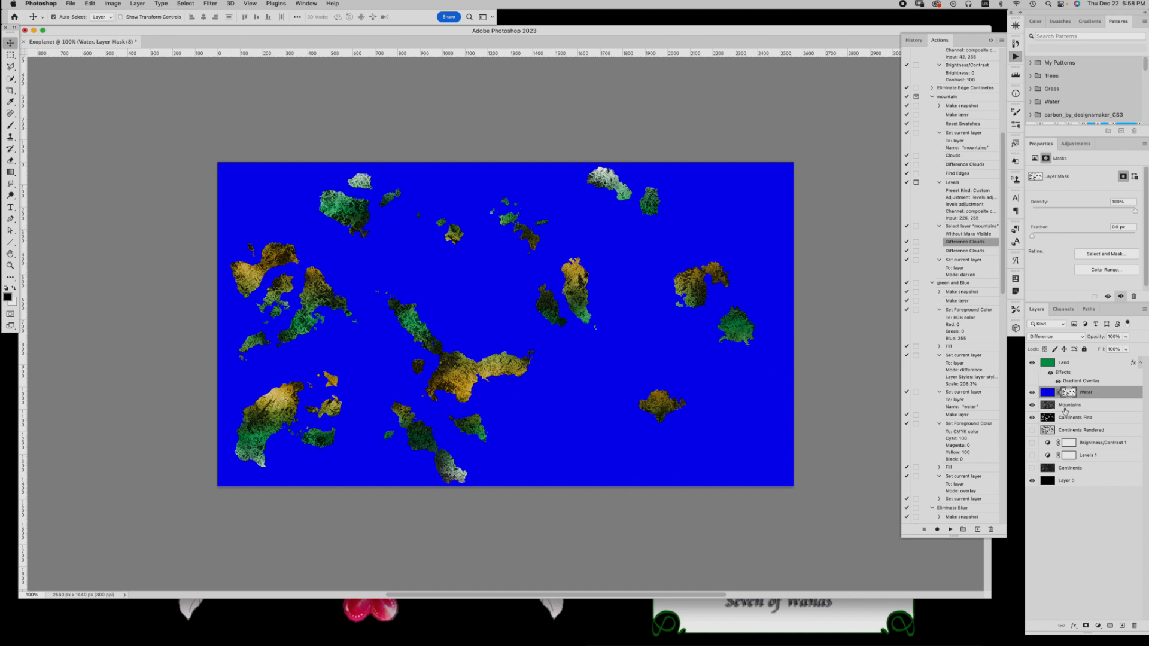
Add a new empty layer above Land and set its blend mode to Screen
{"action": "left_click", "coordinate": [1094, 365]}
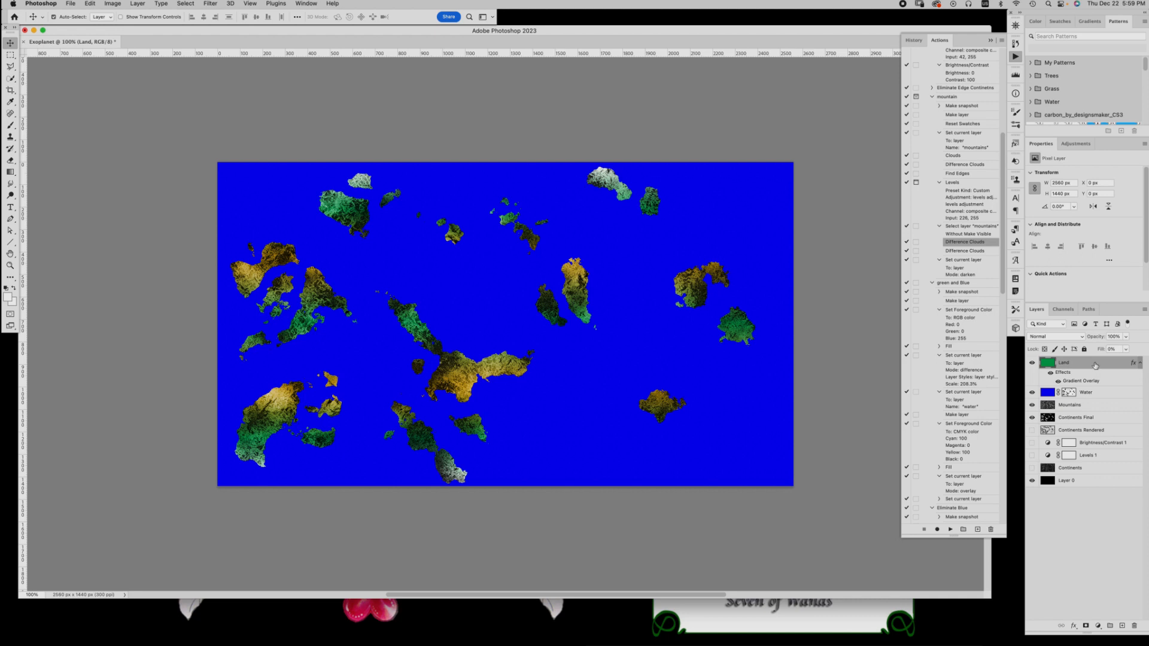
{"action": "left_click", "coordinate": [1122, 627]}
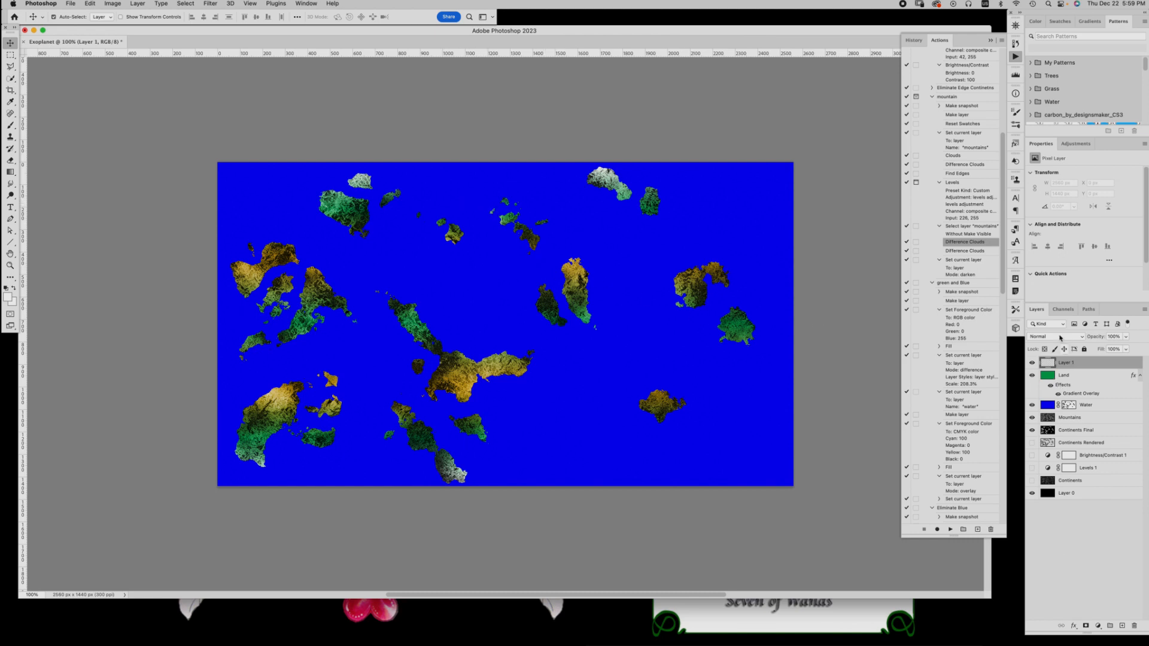
{"action": "left_click", "coordinate": [1059, 337]}
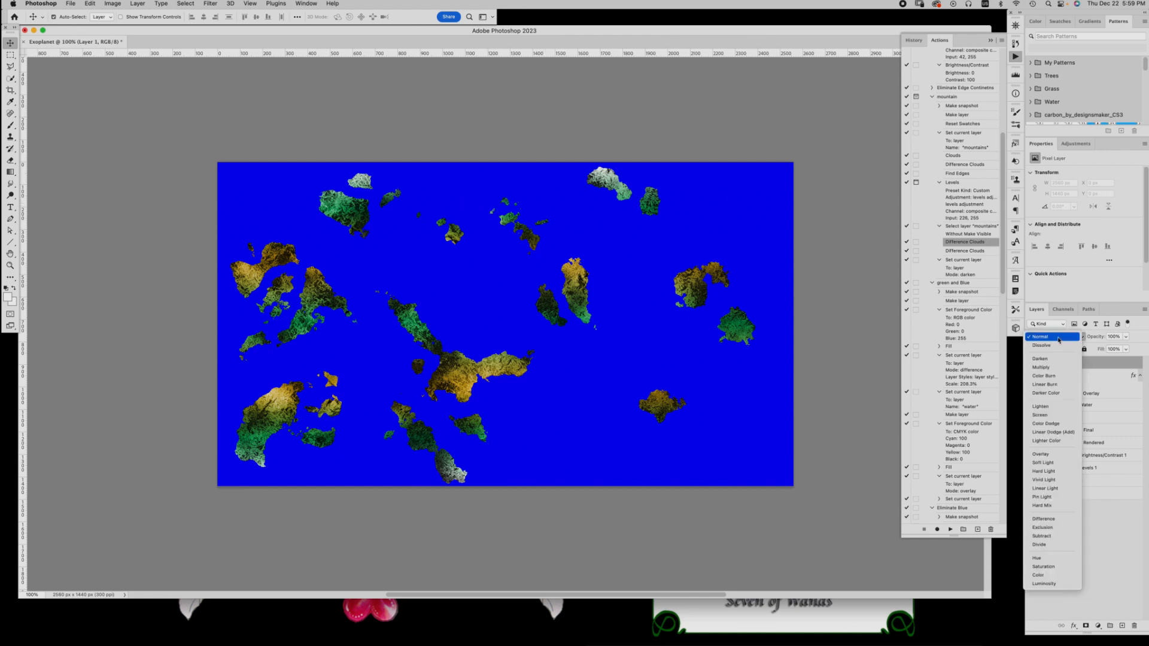
{"action": "left_click", "coordinate": [1039, 415]}
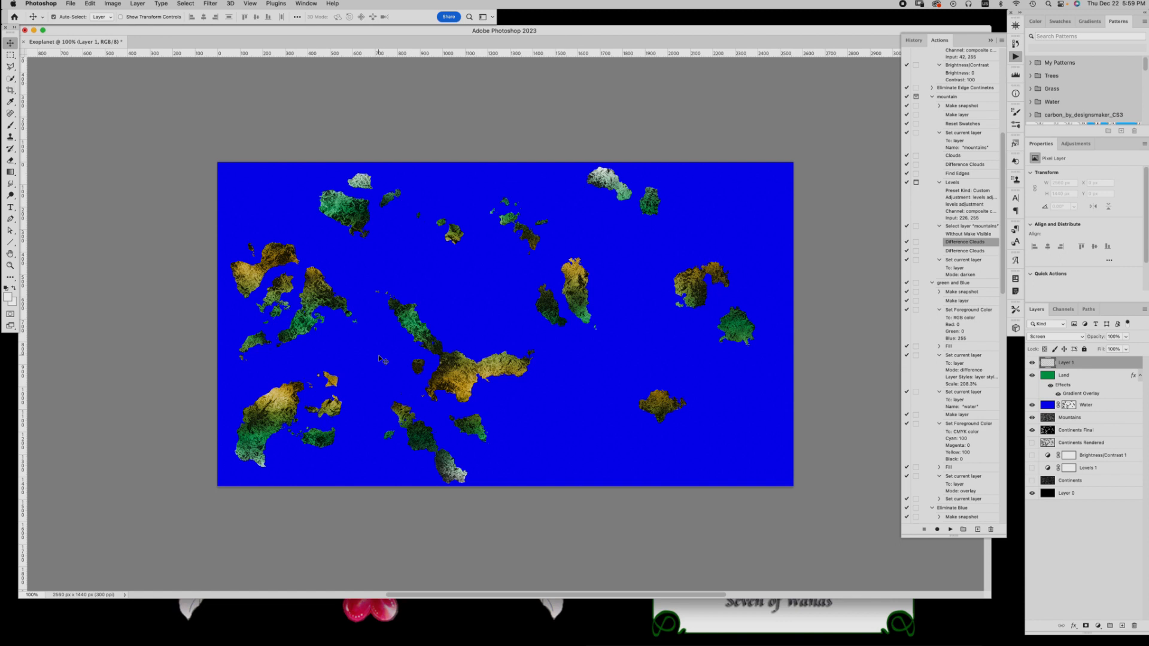
Set the foreground colour to #0000ff and fill the new Screen layer with it
{"action": "left_click", "coordinate": [8, 297]}
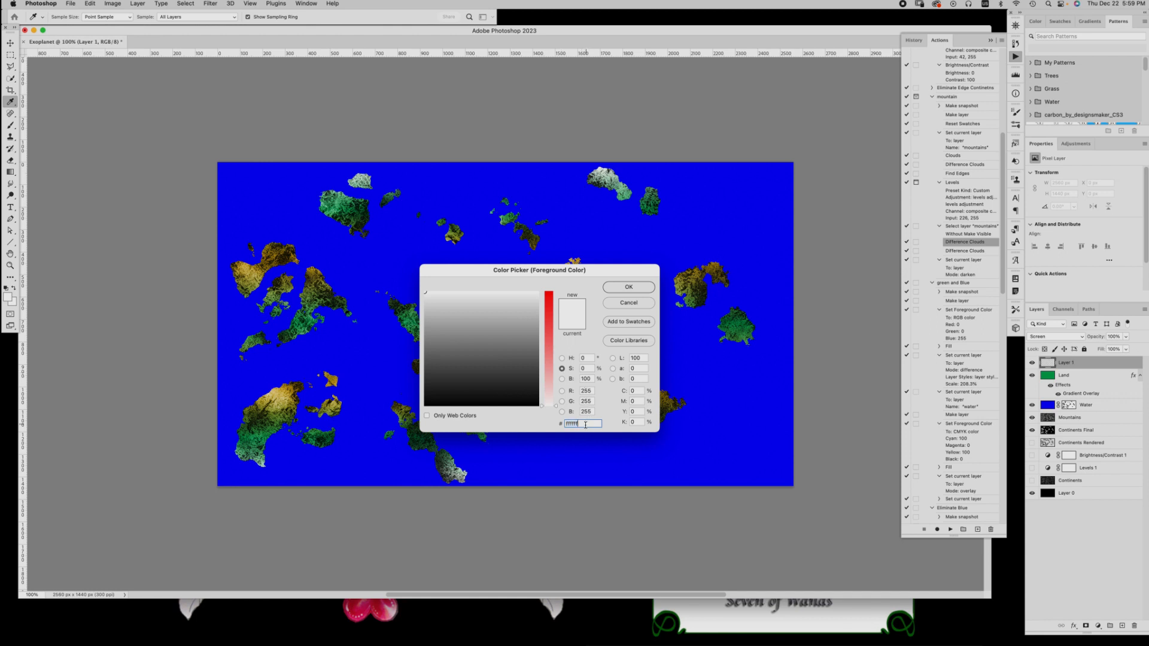
{"action": "type", "text": "00"}
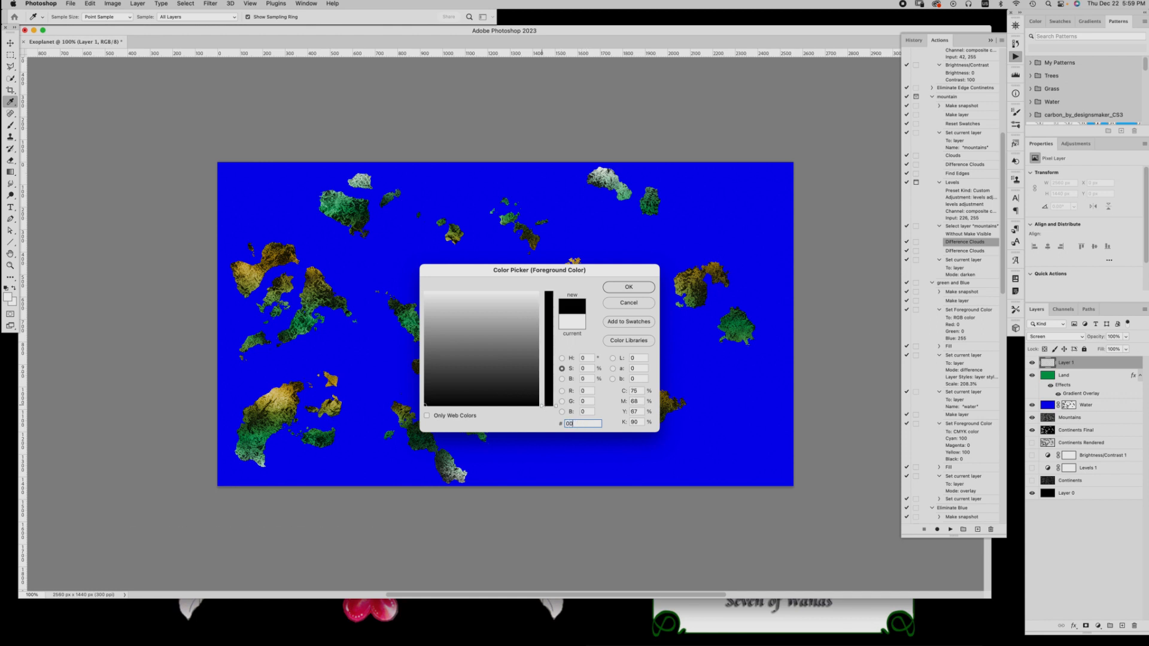
{"action": "type", "text": "00"}
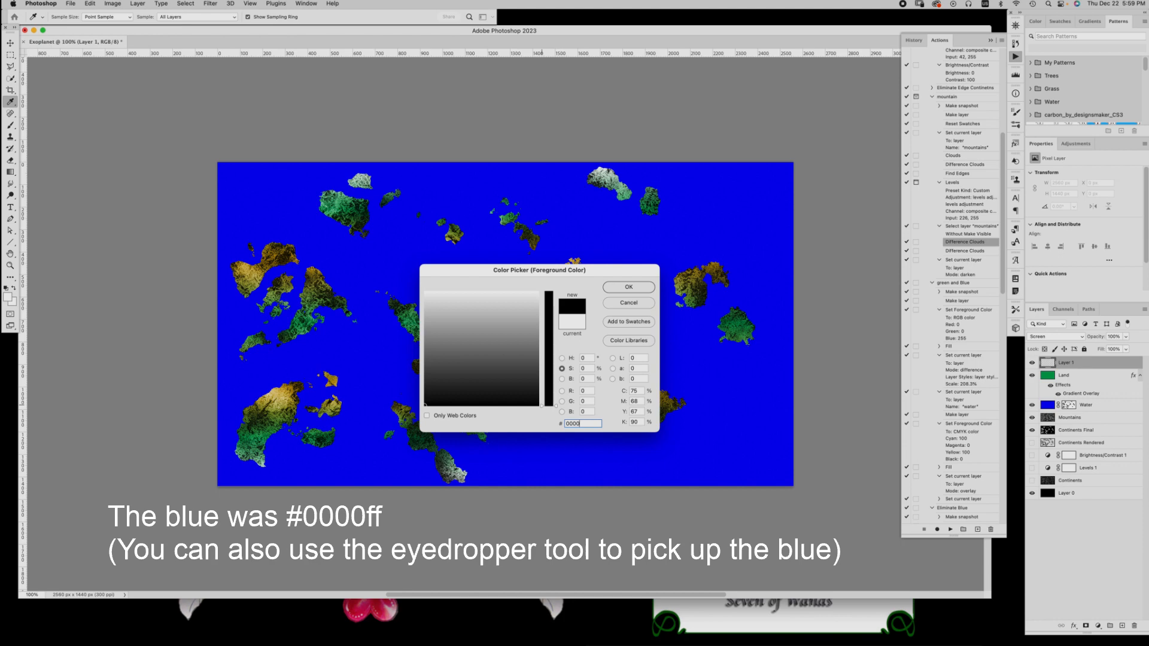
{"action": "type", "text": "ff"}
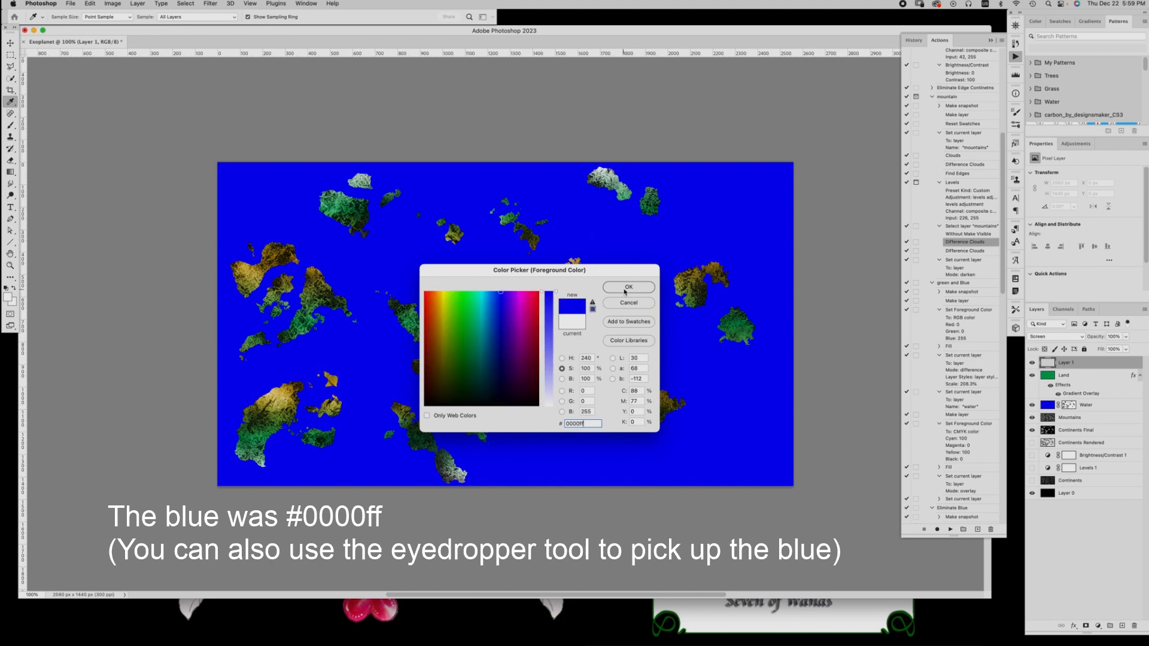
{"action": "left_click", "coordinate": [626, 288]}
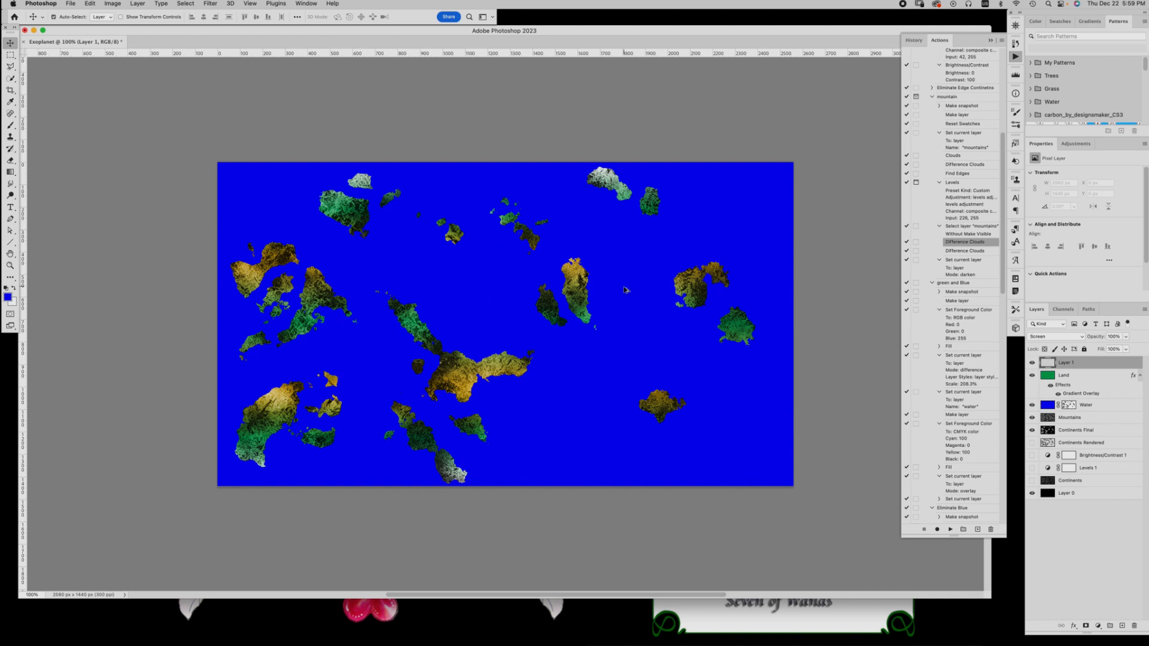
{"action": "key", "text": "alt+BackSpace"}
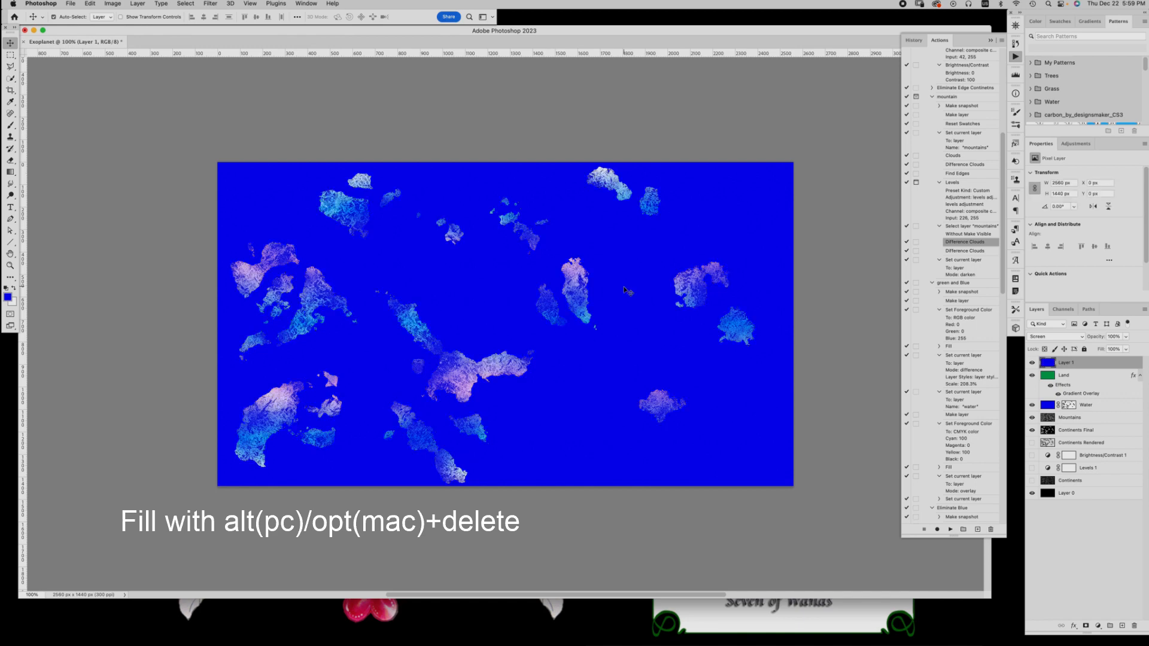
Rename the blue Screen layer Rivers and give it a layer mask filled with black
{"action": "double_click", "coordinate": [1065, 362]}
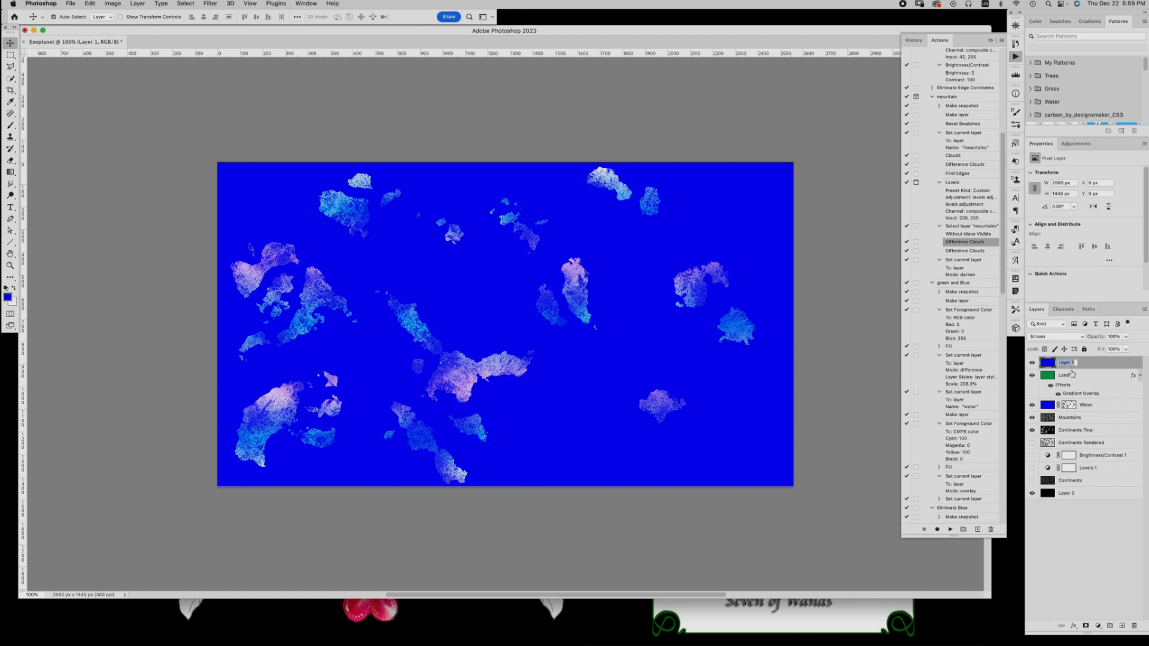
{"action": "type", "text": "Rivers"}
{"action": "key", "text": "Return"}
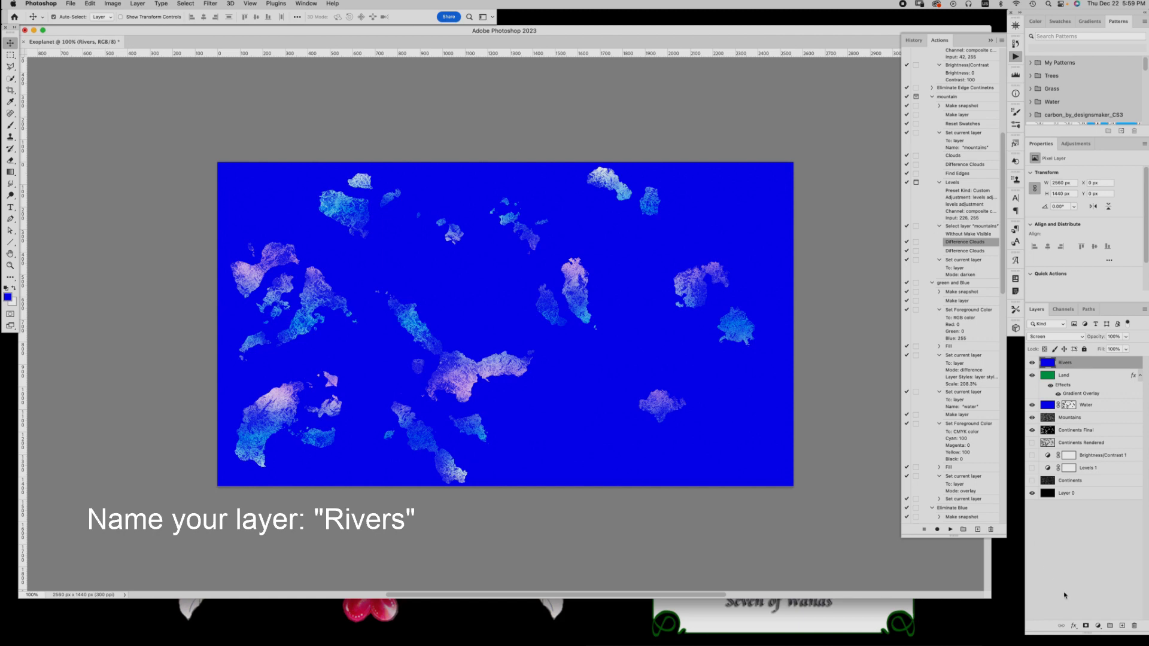
{"action": "left_click", "coordinate": [1085, 627]}
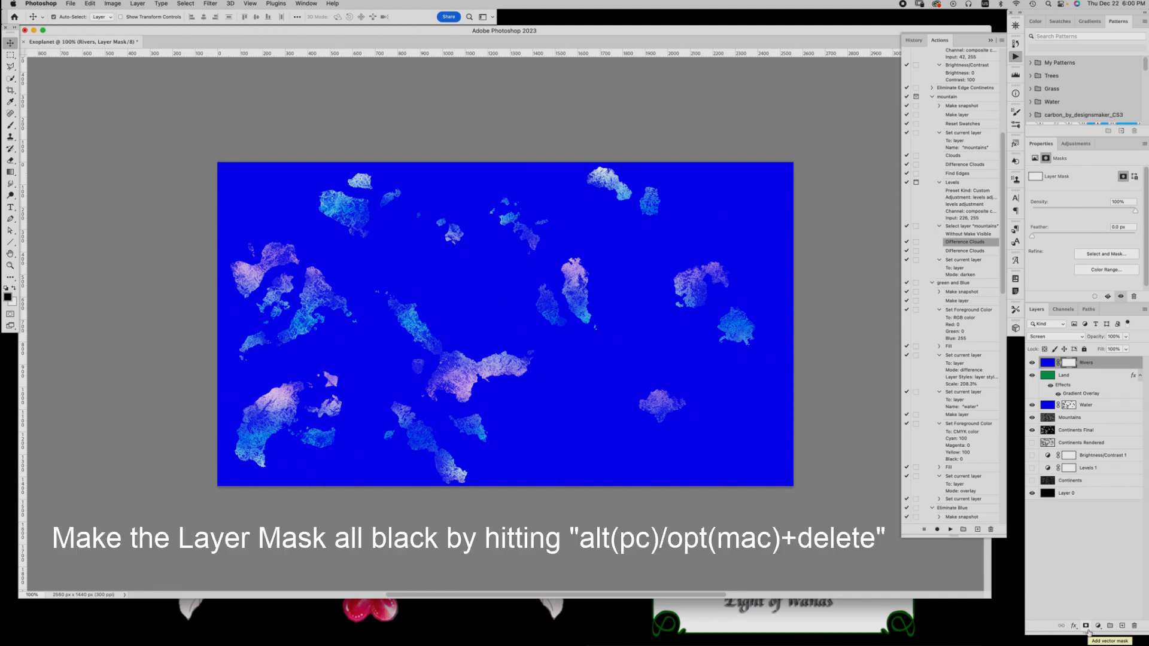
{"action": "key", "text": "alt+Delete"}
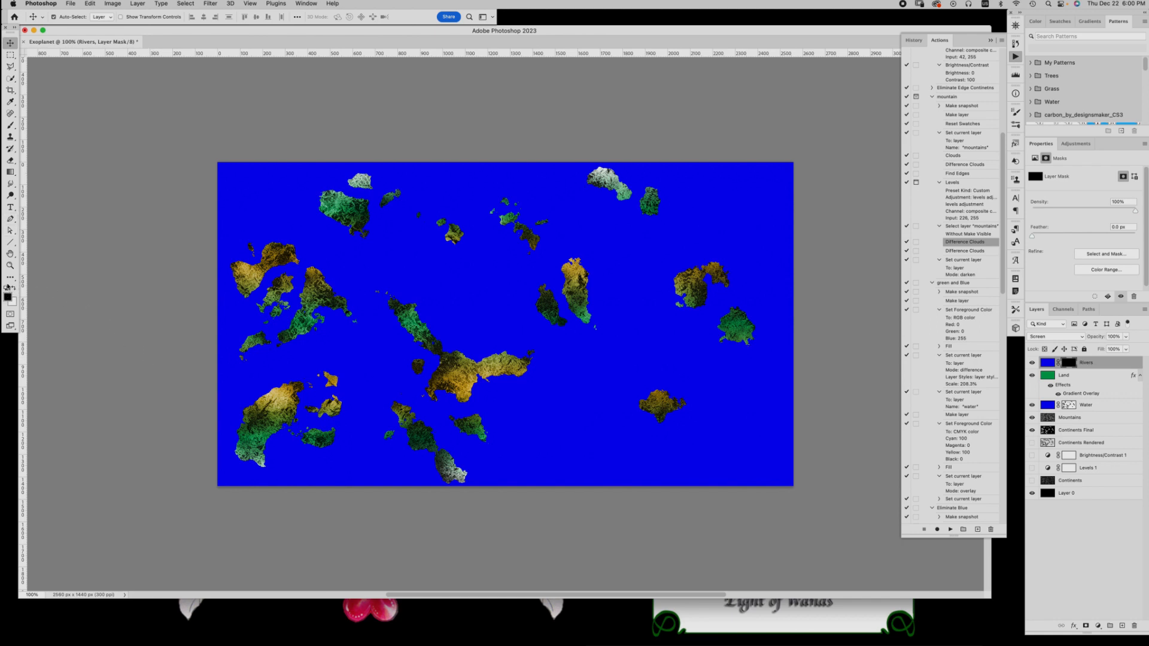
Paint thin winding white river strokes on the Rivers mask across the large yellow central continent, using a smaller soft brush
{"action": "key", "text": "x"}
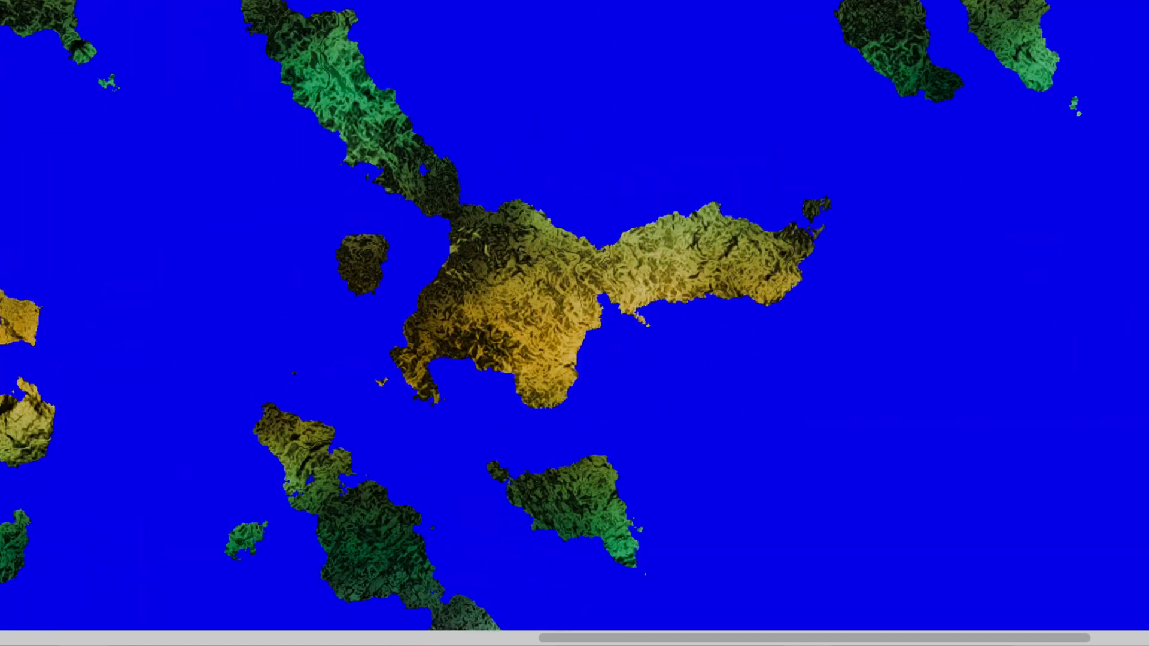
{"action": "key", "text": "ctrl+plus"}
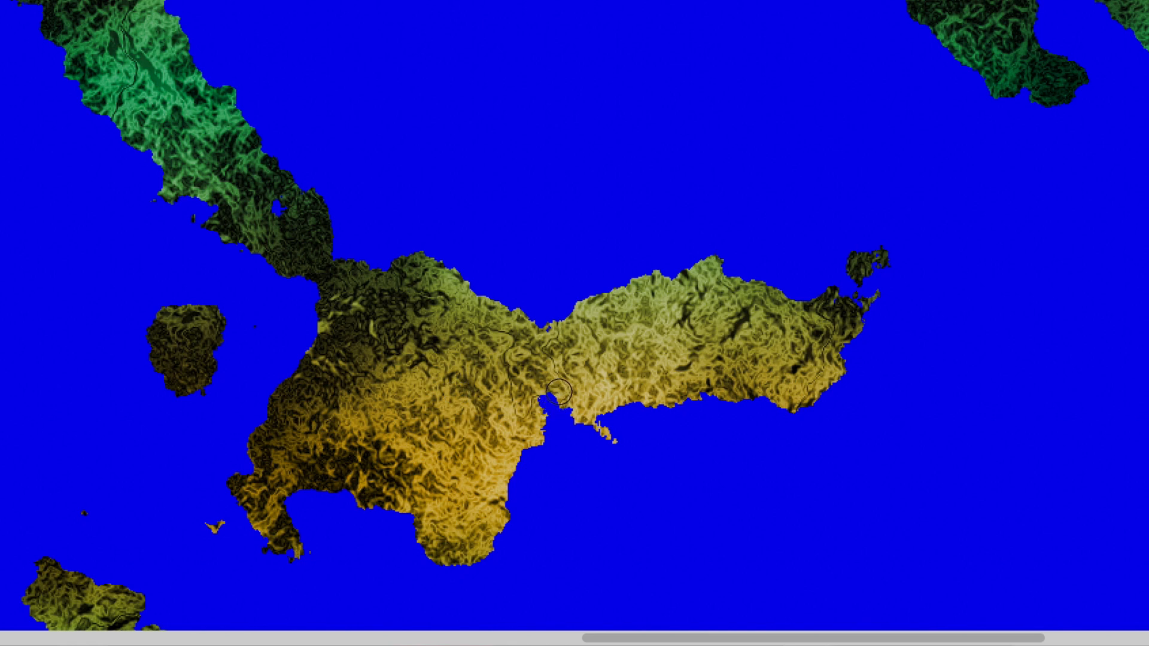
{"action": "key", "text": "bracketleft"}
{"action": "key", "text": "bracketleft"}
{"action": "key", "text": "bracketleft"}
{"action": "key", "text": "bracketleft"}
{"action": "key", "text": "bracketleft"}
{"action": "key", "text": "bracketleft"}
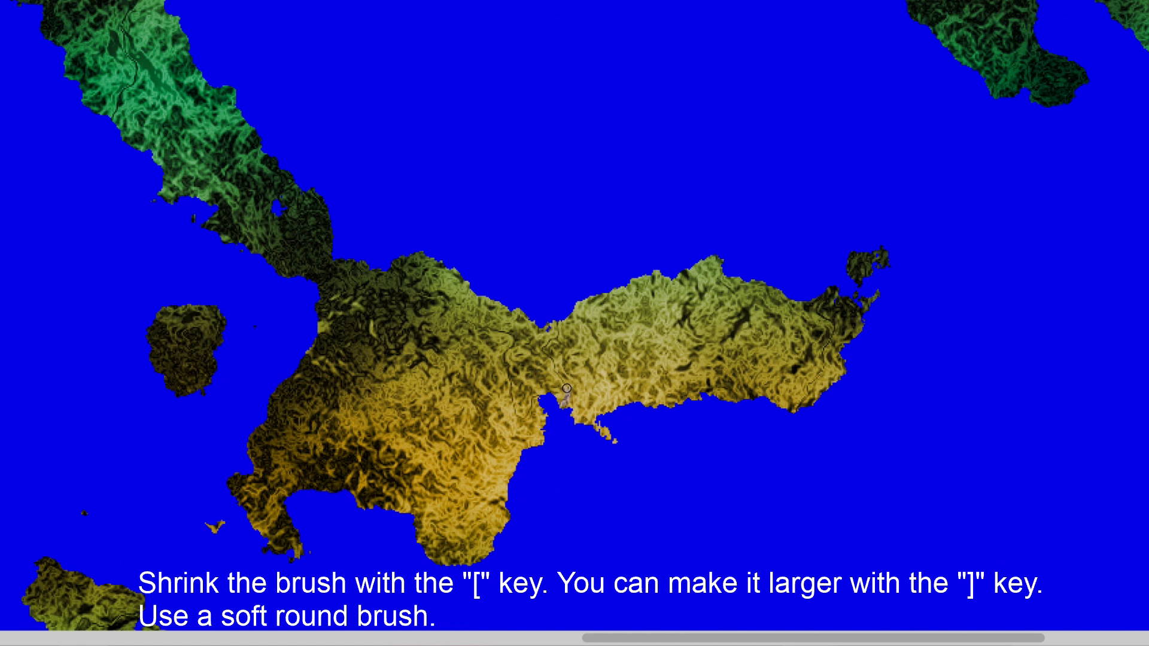
{"action": "mouse_move", "coordinate": [558, 376]}
{"action": "left_mouse_down"}
{"action": "mouse_move", "coordinate": [541, 349]}
{"action": "mouse_move", "coordinate": [557, 323]}
{"action": "left_mouse_up"}
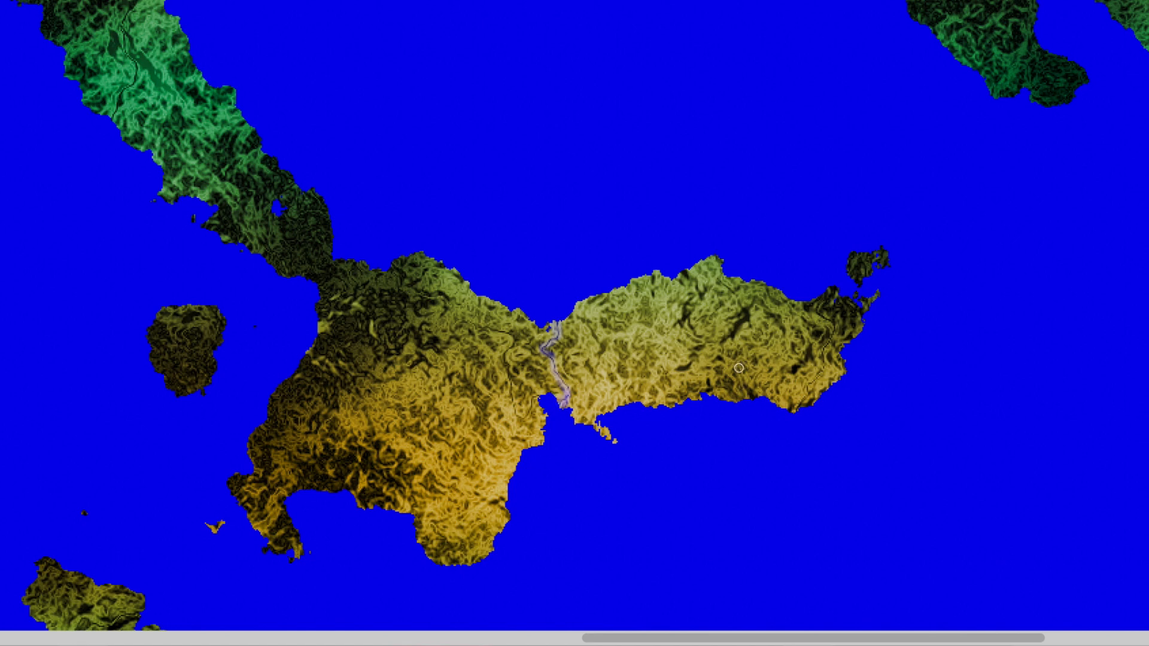
{"action": "mouse_move", "coordinate": [807, 387]}
{"action": "left_mouse_down"}
{"action": "mouse_move", "coordinate": [813, 384]}
{"action": "mouse_move", "coordinate": [834, 331]}
{"action": "mouse_move", "coordinate": [812, 308]}
{"action": "mouse_move", "coordinate": [846, 306]}
{"action": "left_mouse_up"}
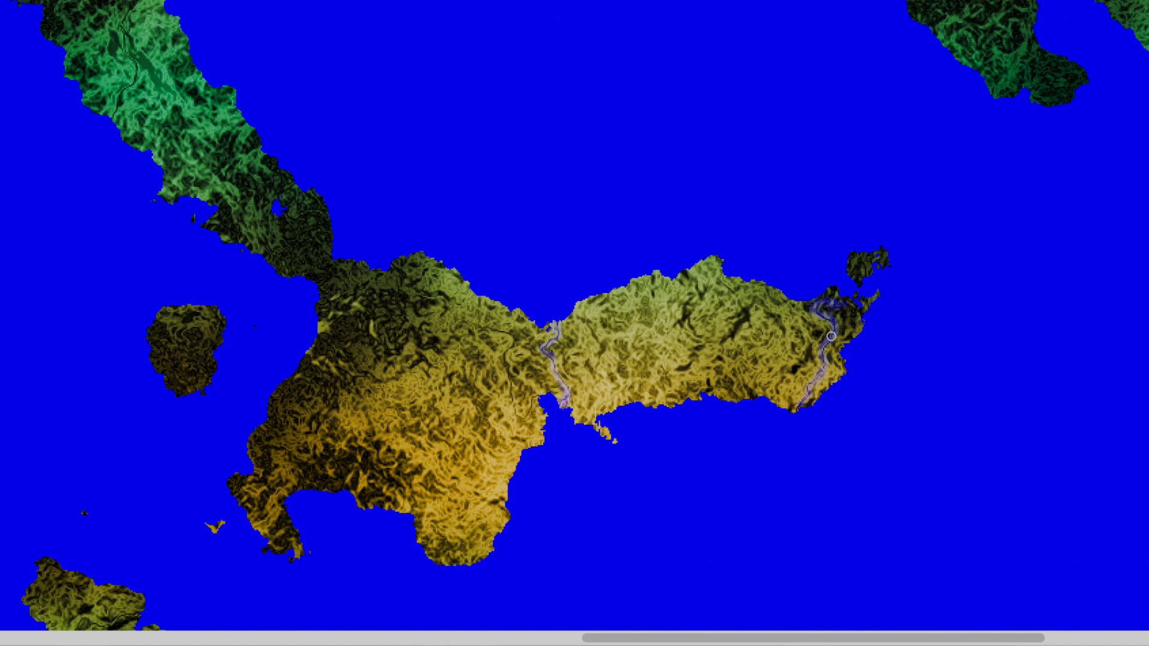
{"action": "mouse_move", "coordinate": [538, 393]}
{"action": "left_mouse_down"}
{"action": "mouse_move", "coordinate": [526, 417]}
{"action": "mouse_move", "coordinate": [513, 413]}
{"action": "mouse_move", "coordinate": [510, 340]}
{"action": "mouse_move", "coordinate": [454, 328]}
{"action": "left_mouse_up"}
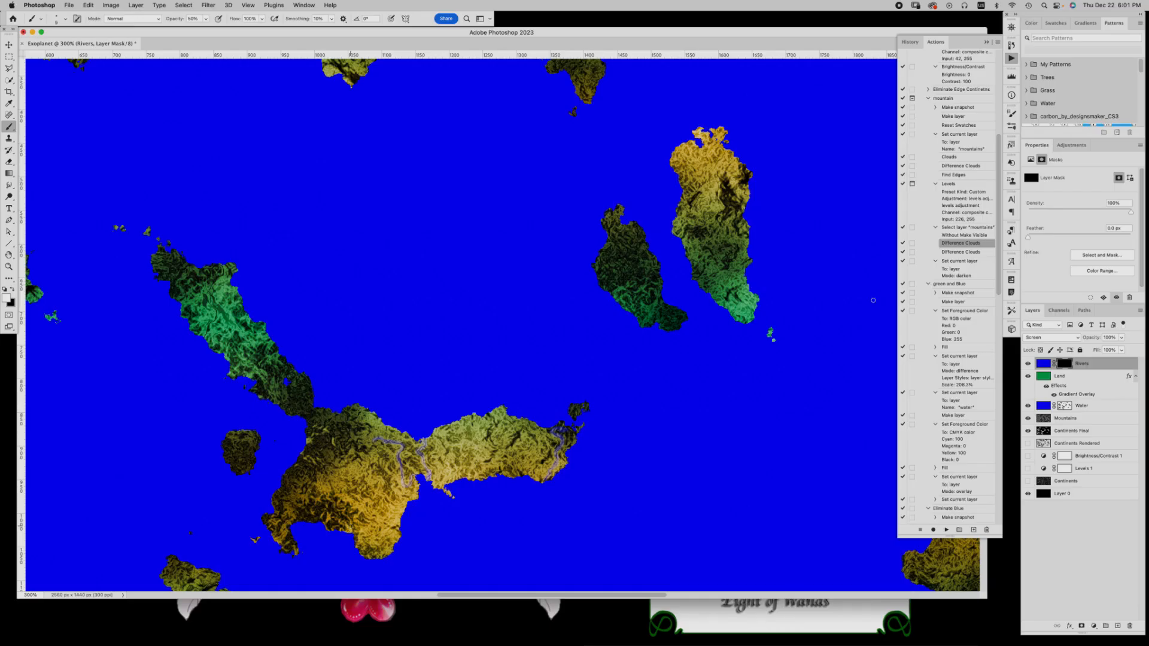
Select the Mountains layer and set the brush opacity to 50%
{"action": "left_click", "coordinate": [1069, 421]}
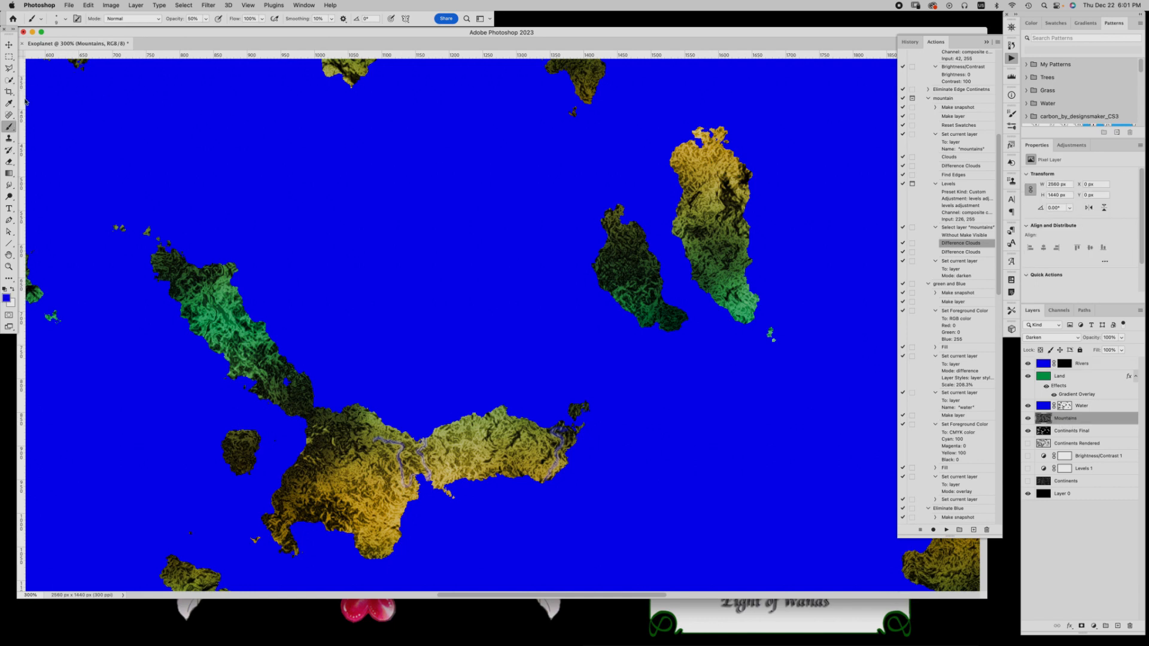
{"action": "left_click", "coordinate": [65, 20]}
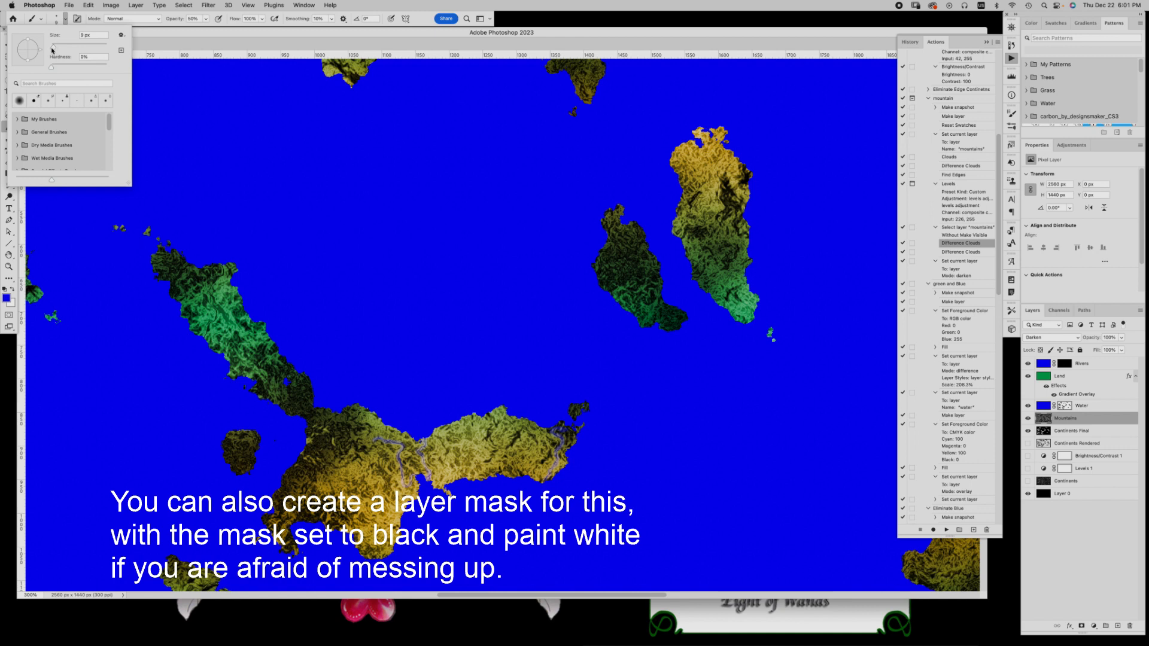
{"action": "left_click", "coordinate": [175, 19]}
{"action": "left_click_drag", "start_coordinate": [175, 21], "coordinate": [173, 18]}
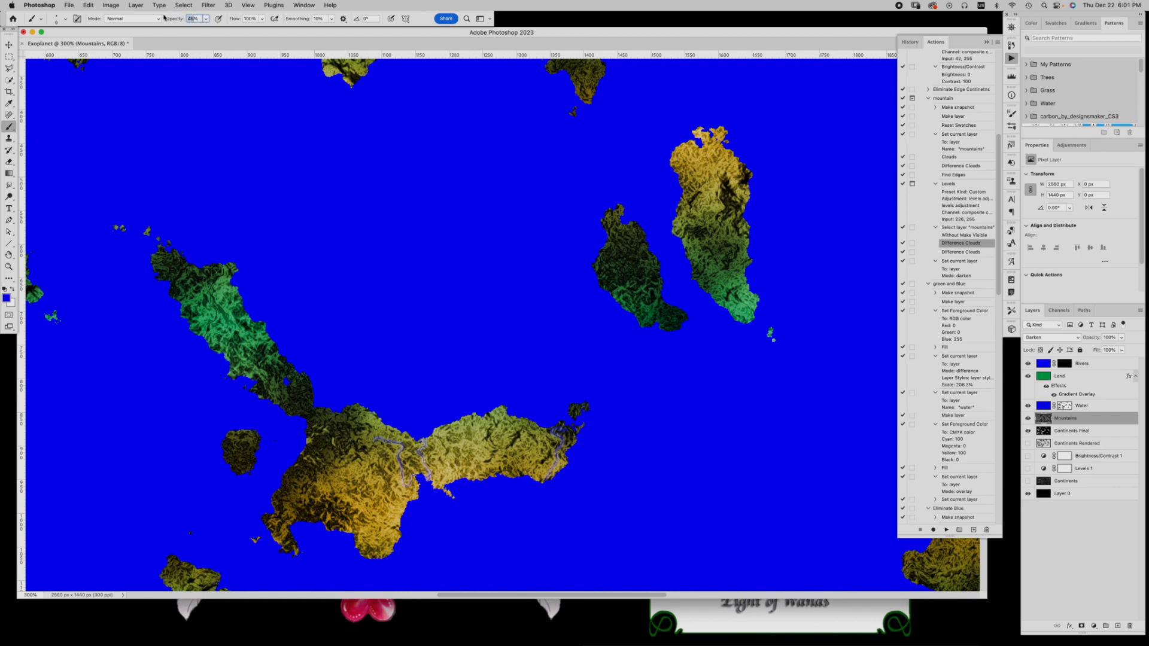
{"action": "type", "text": "50"}
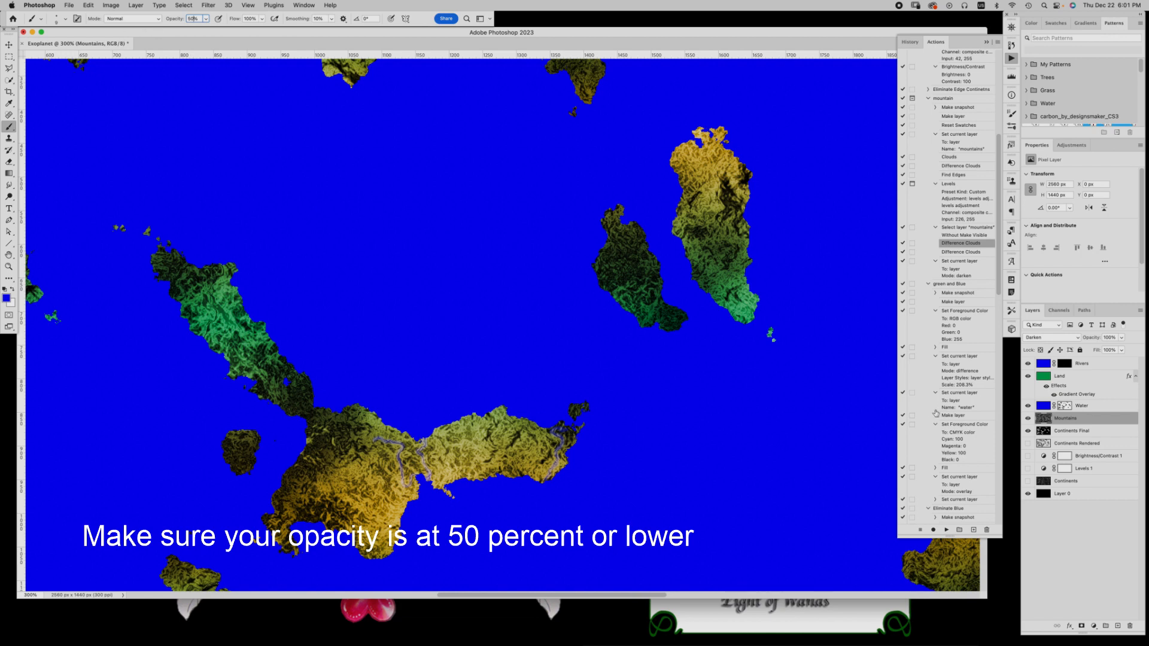
Set the foreground colour to neutral gray #808080 with 50% brightness and 0% saturation
{"action": "left_click", "coordinate": [7, 298]}
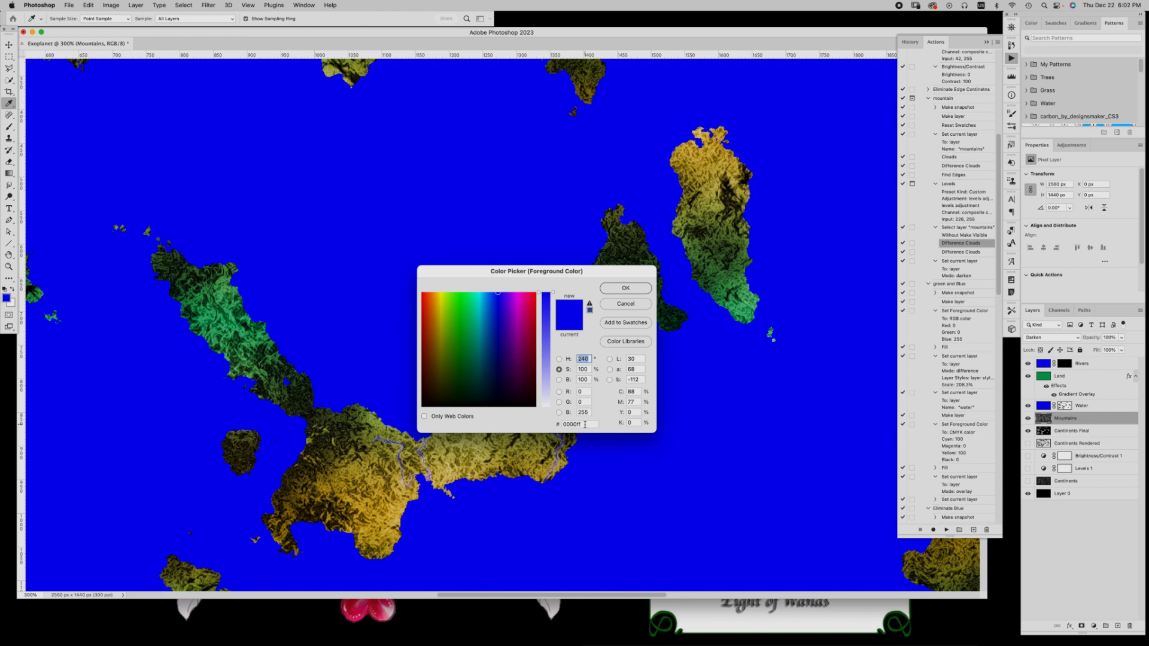
{"action": "left_click", "coordinate": [585, 380]}
{"action": "type", "text": "5"}
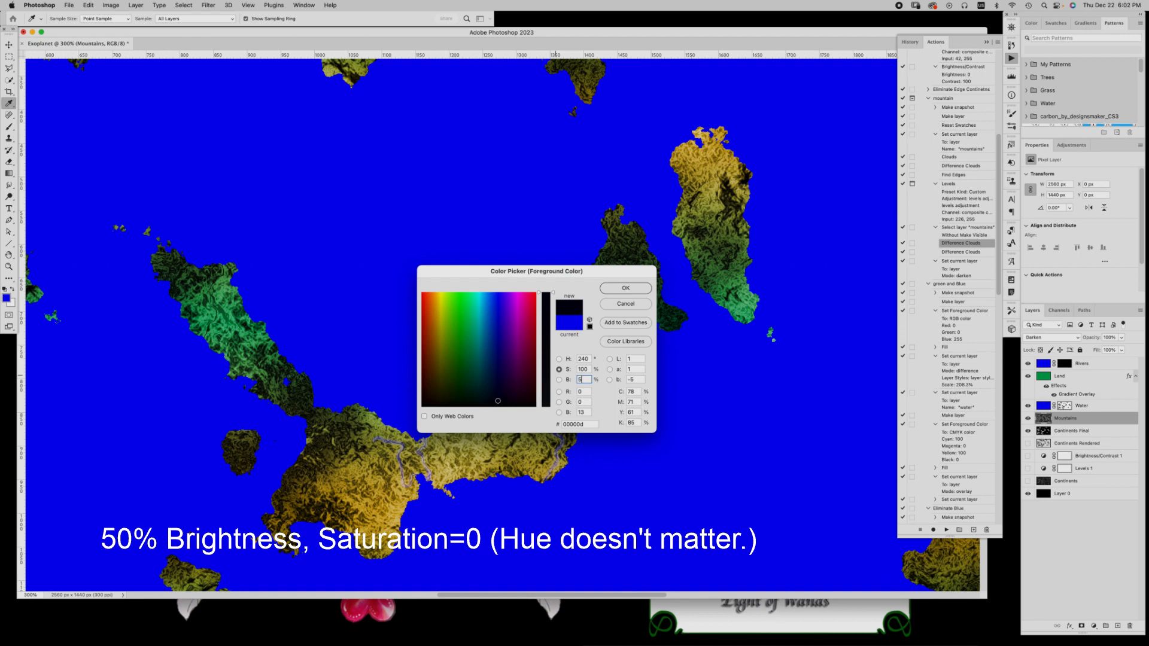
{"action": "type", "text": "0"}
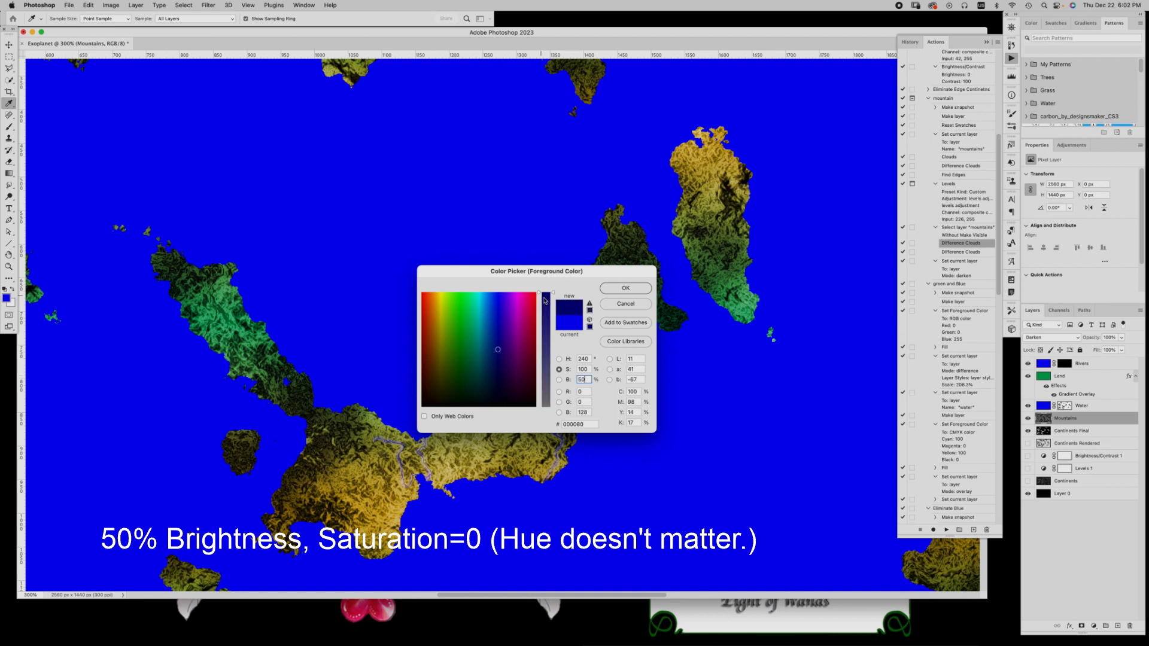
{"action": "left_click", "coordinate": [588, 369]}
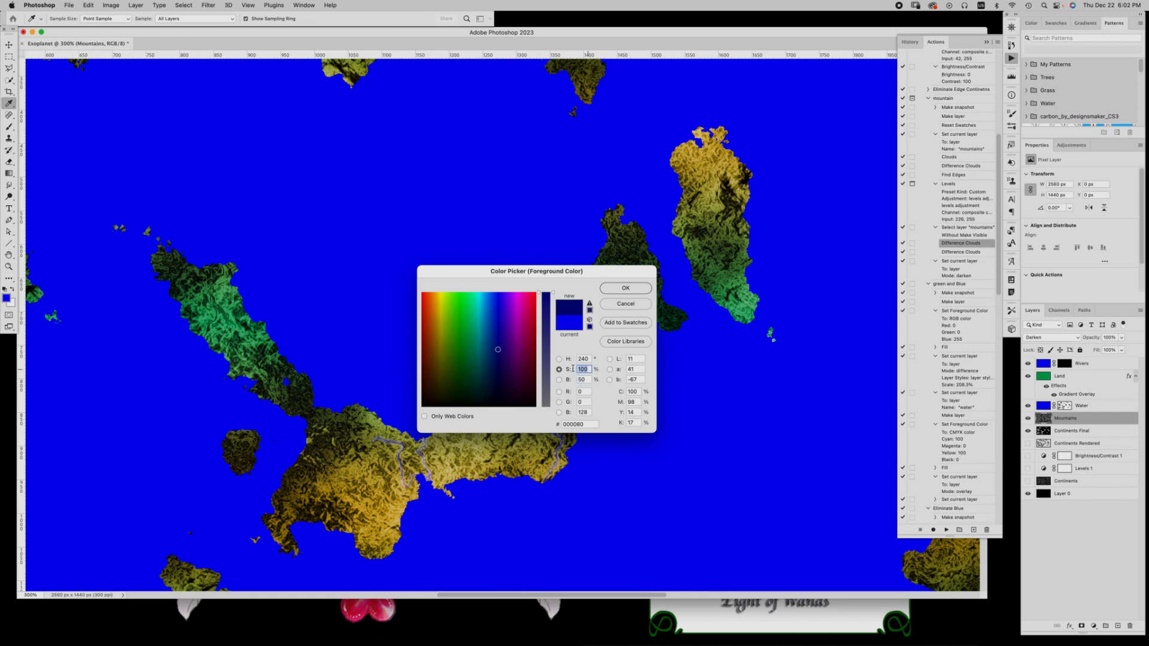
{"action": "type", "text": "0"}
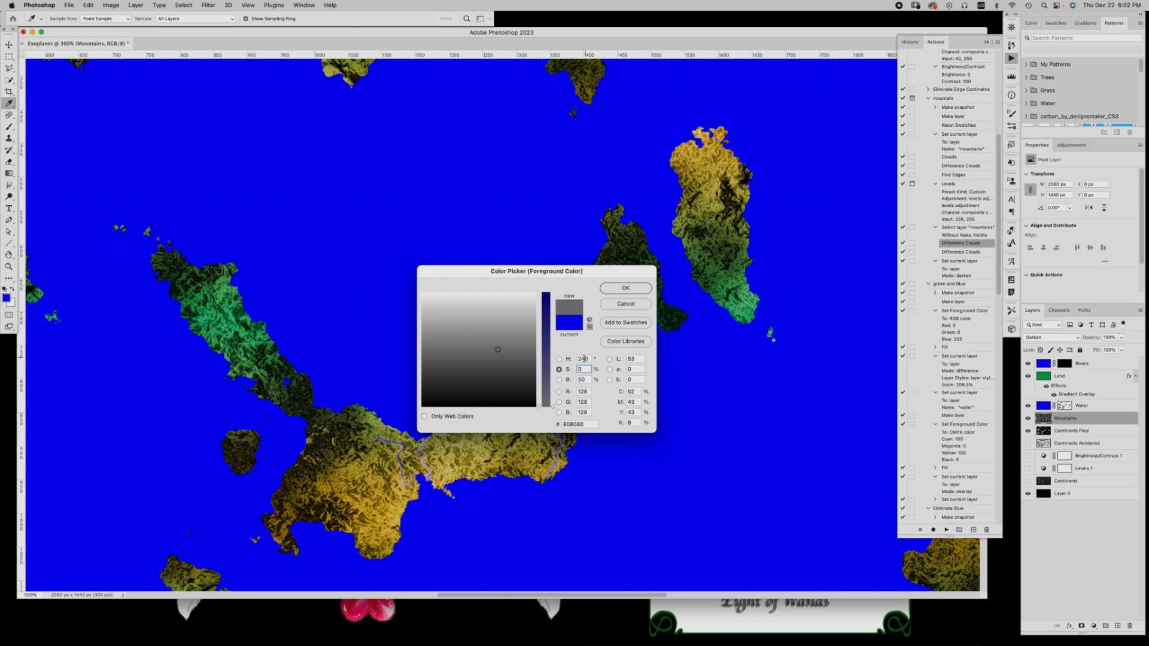
{"action": "left_click", "coordinate": [630, 289]}
Paint gray with a larger brush on the Mountains layer to smooth the upper-left interior and southern lobe of the large yellow central continent
{"action": "key", "text": "b"}
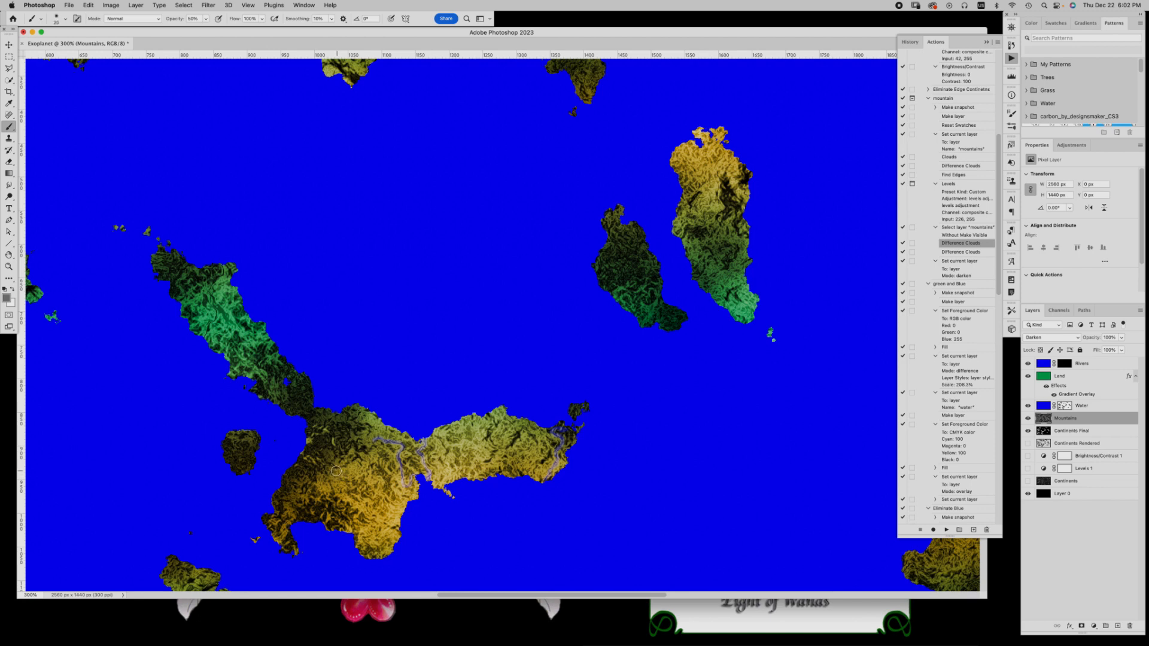
{"action": "key", "text": "bracketright"}
{"action": "mouse_move", "coordinate": [340, 467]}
{"action": "left_mouse_down"}
{"action": "mouse_move", "coordinate": [339, 482]}
{"action": "mouse_move", "coordinate": [334, 467]}
{"action": "mouse_move", "coordinate": [348, 469]}
{"action": "mouse_move", "coordinate": [327, 452]}
{"action": "mouse_move", "coordinate": [333, 479]}
{"action": "mouse_move", "coordinate": [327, 452]}
{"action": "mouse_move", "coordinate": [341, 462]}
{"action": "mouse_move", "coordinate": [322, 449]}
{"action": "left_mouse_up"}
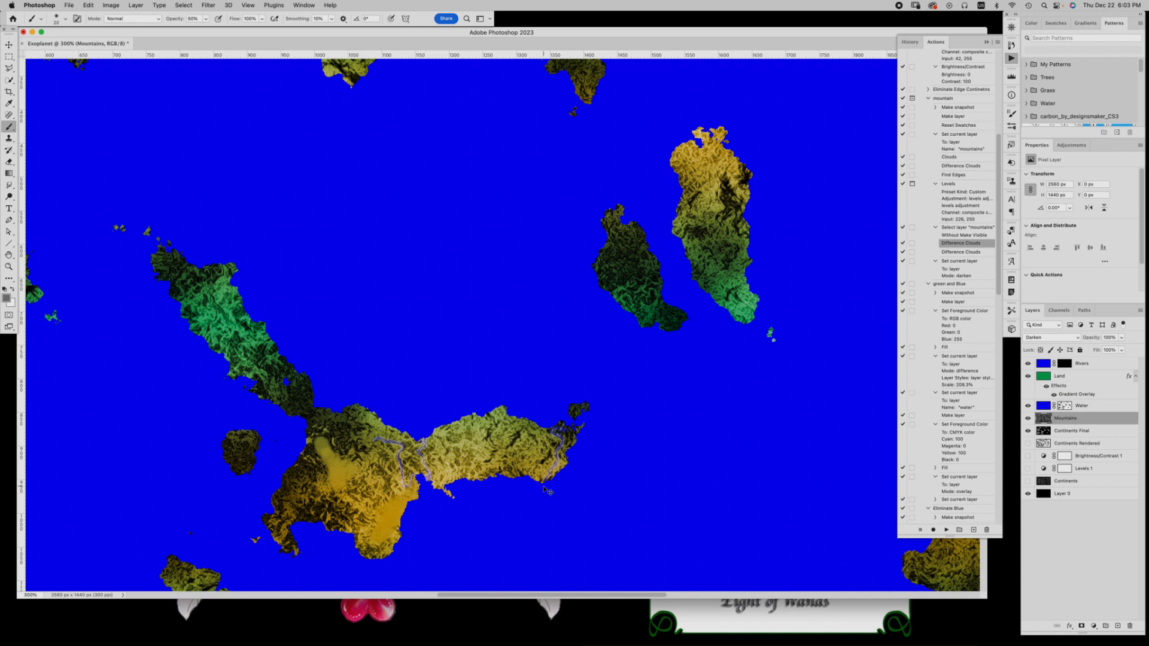
Add a new empty layer above the Rivers layer
{"action": "key", "text": "super+minus"}
{"action": "key", "text": "super+minus"}
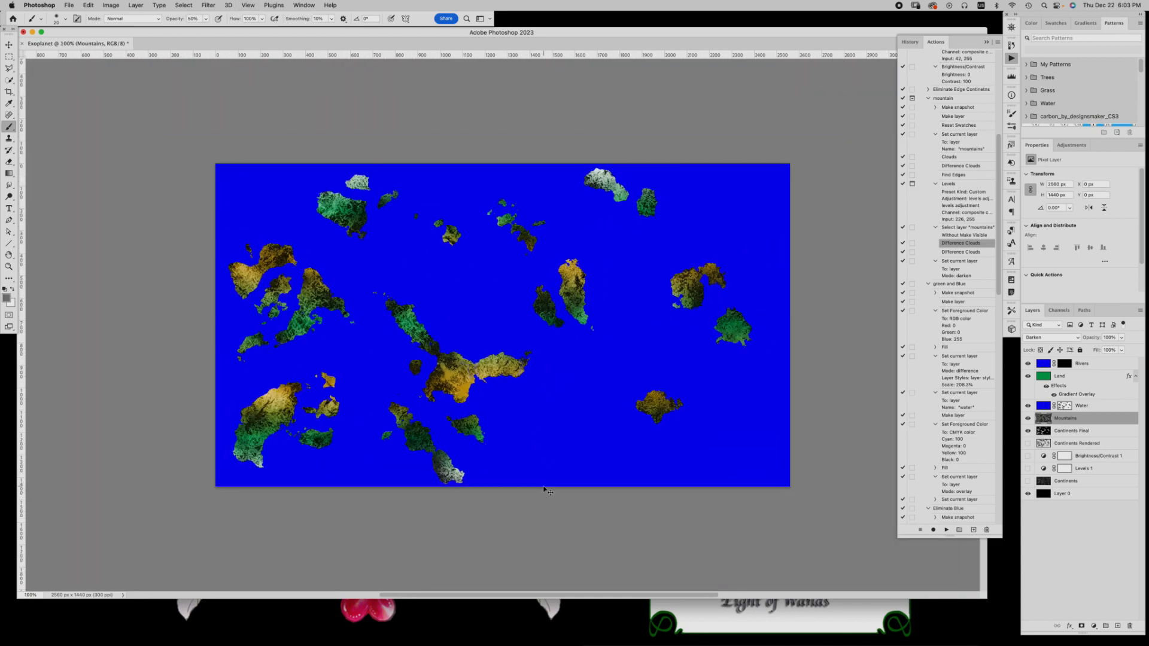
{"action": "key", "text": "super+plus"}
{"action": "key", "text": "super+minus"}
{"action": "left_click", "coordinate": [1099, 364]}
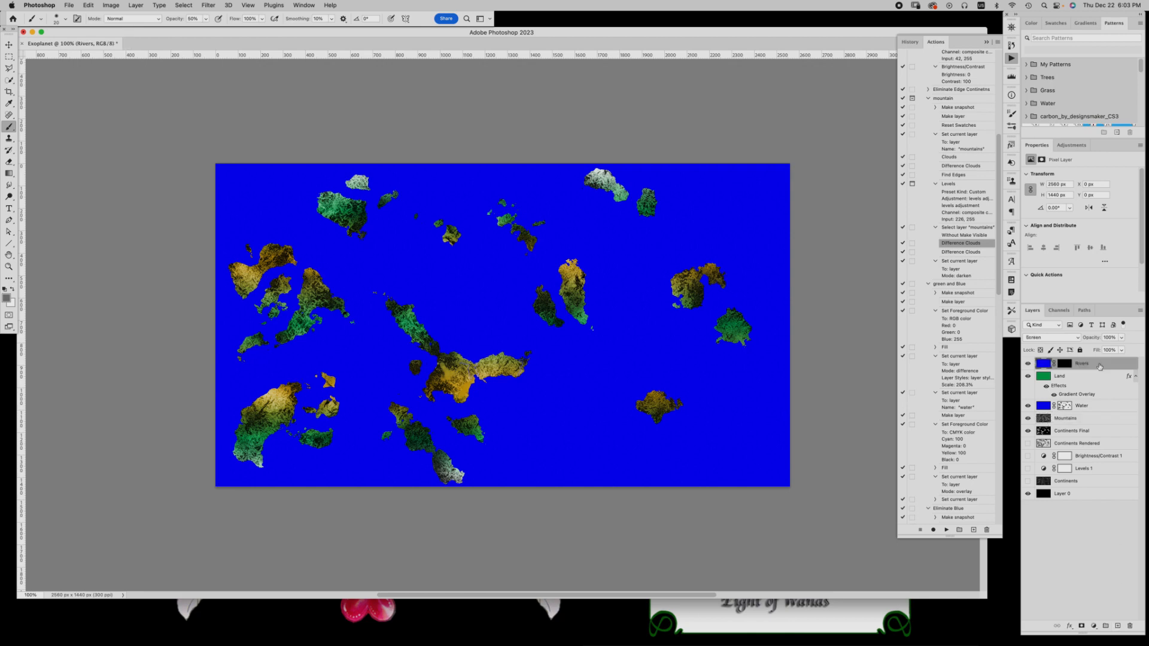
{"action": "left_click", "coordinate": [1118, 626]}
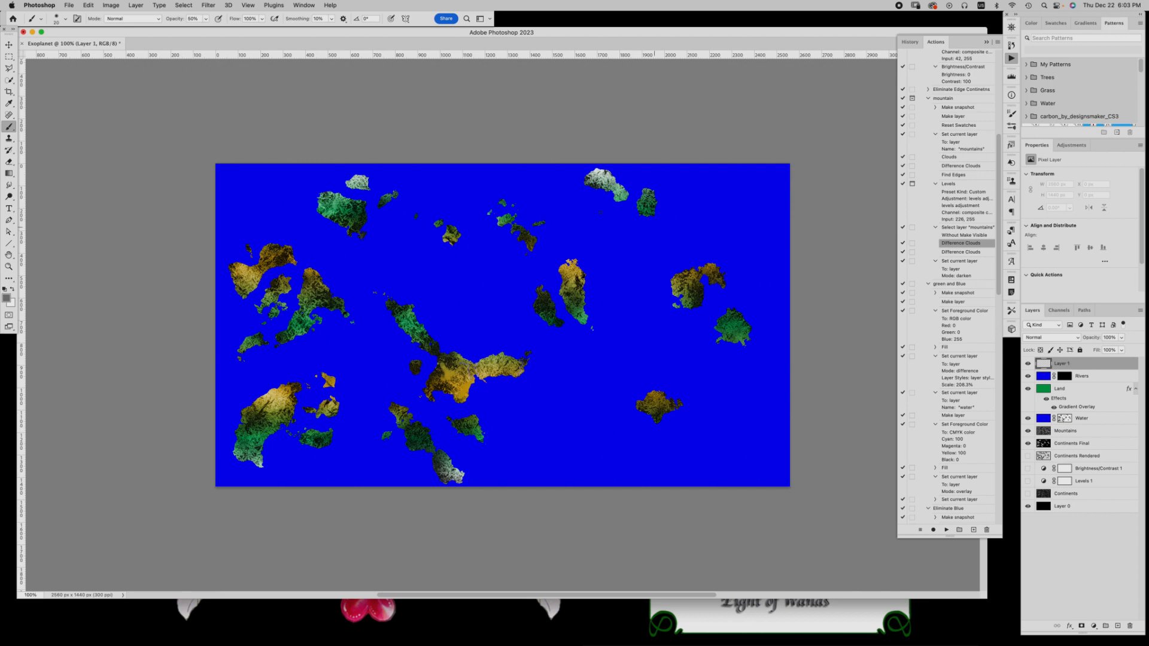
Turn on the rulers and place a horizontal guide across the vertical middle of the canvas
{"action": "key", "text": "super+r"}
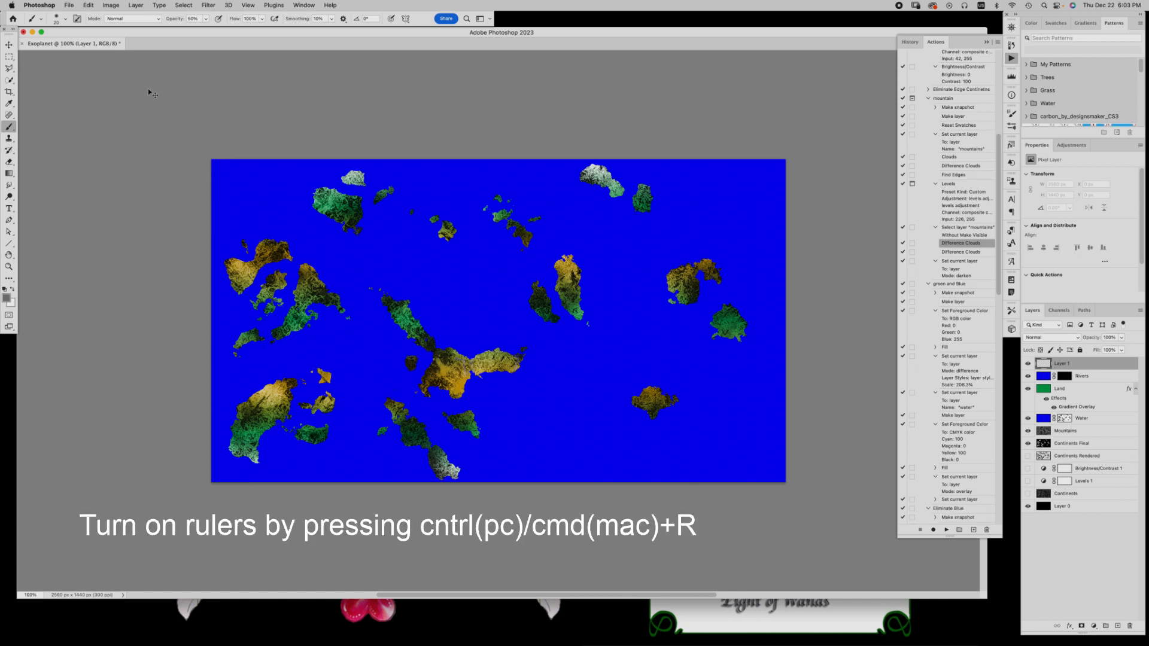
{"action": "key", "text": "super+r"}
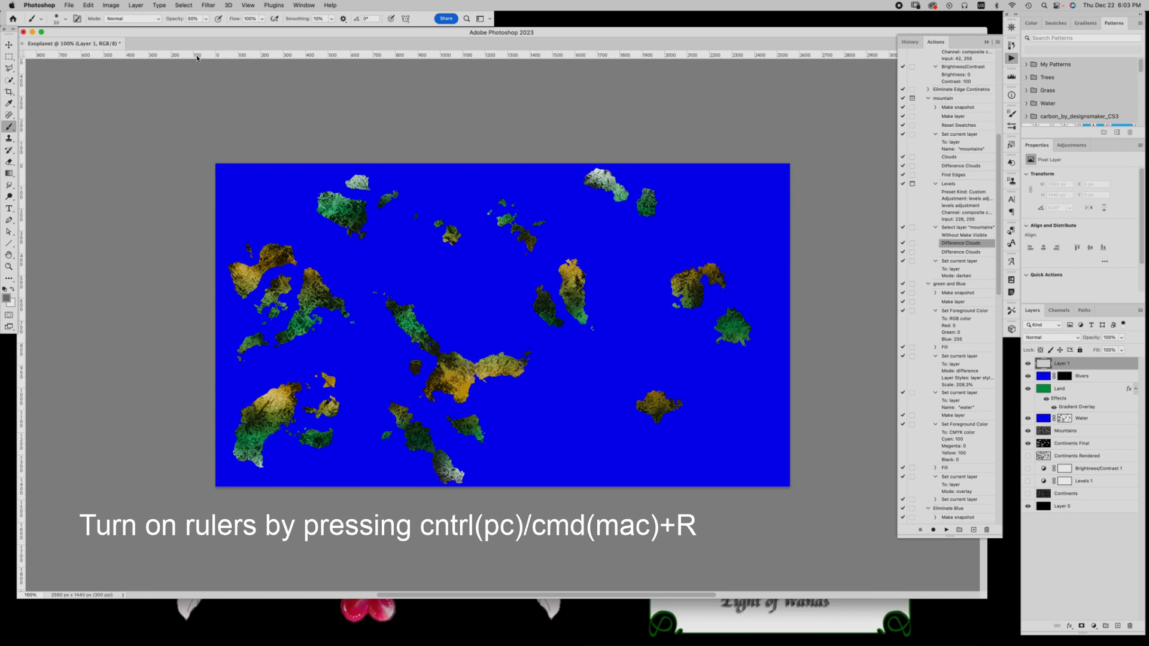
{"action": "left_click_drag", "start_coordinate": [198, 56], "coordinate": [198, 325]}
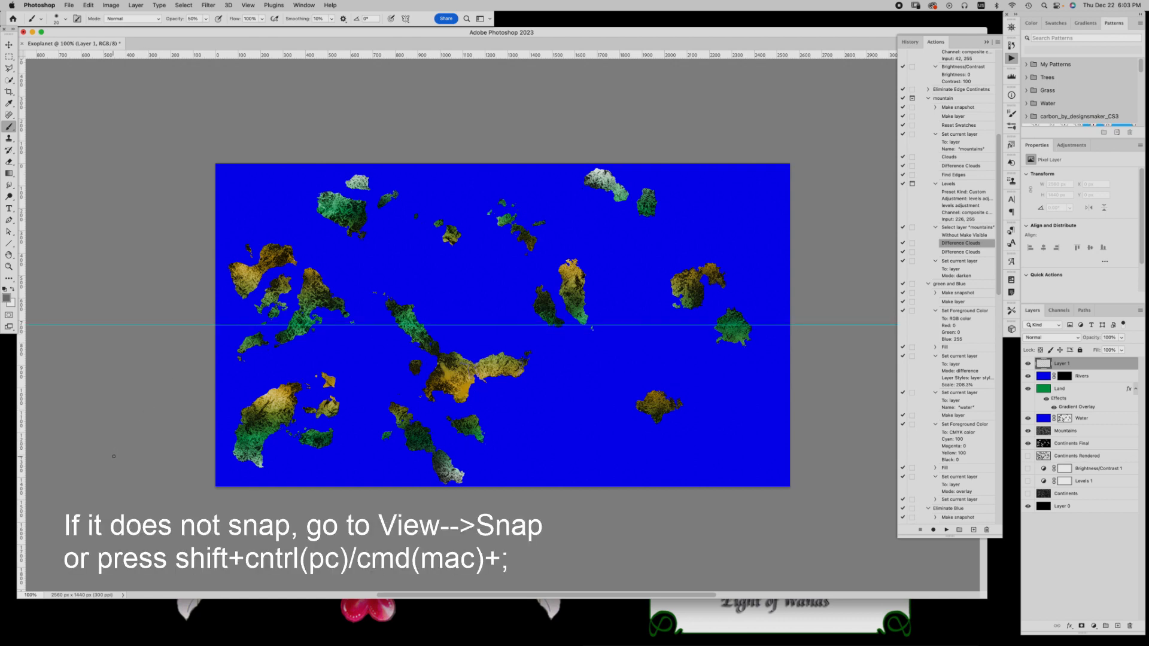
Draw a gray horizontal line of 1 px weight, about 2555 px long, across the canvas along the guide, and remove the guide
{"action": "left_click", "coordinate": [9, 243]}
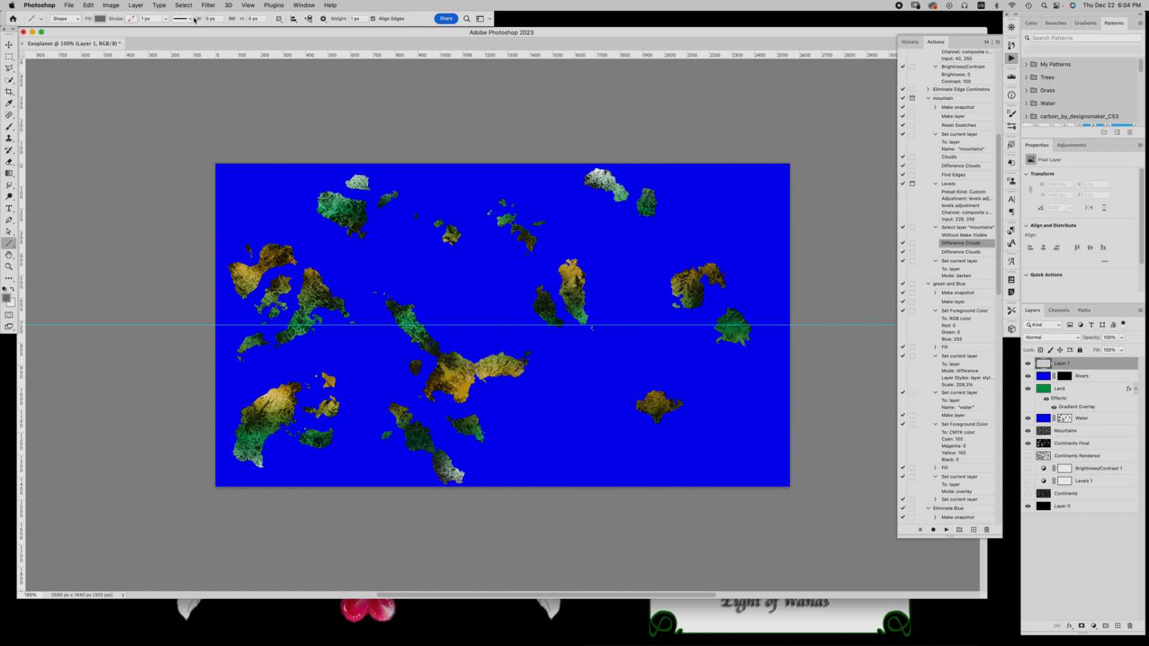
{"action": "left_click", "coordinate": [189, 20]}
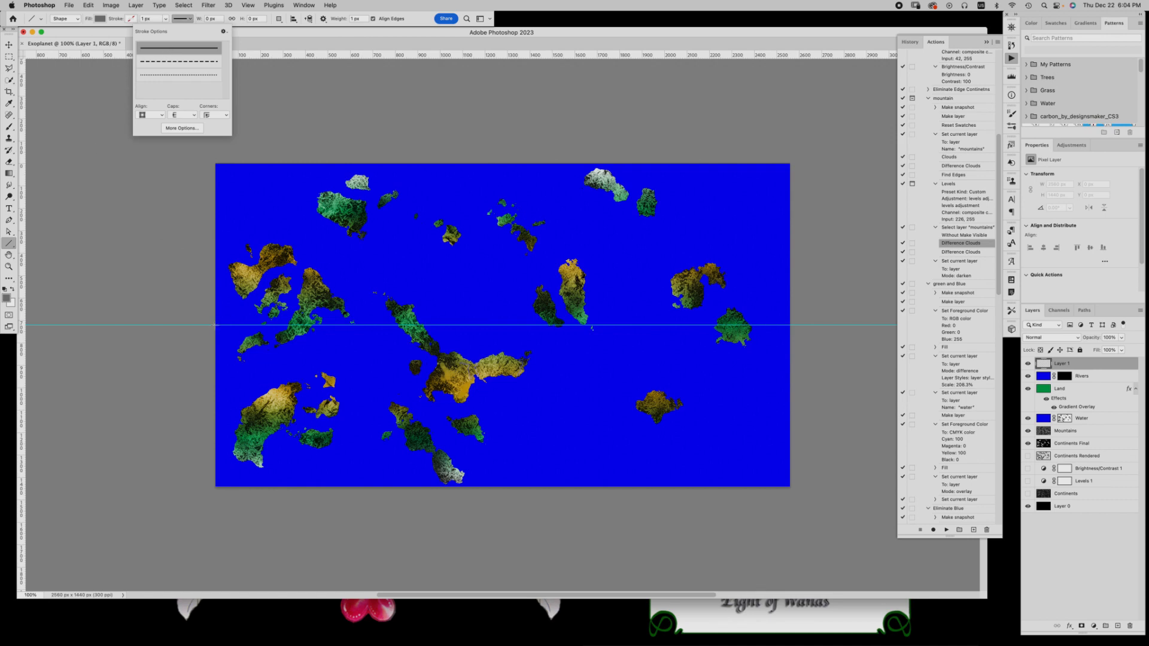
{"action": "mouse_move", "coordinate": [215, 325]}
{"action": "left_mouse_down"}
{"action": "mouse_move", "coordinate": [846, 319]}
{"action": "mouse_move", "coordinate": [788, 325]}
{"action": "left_mouse_up"}
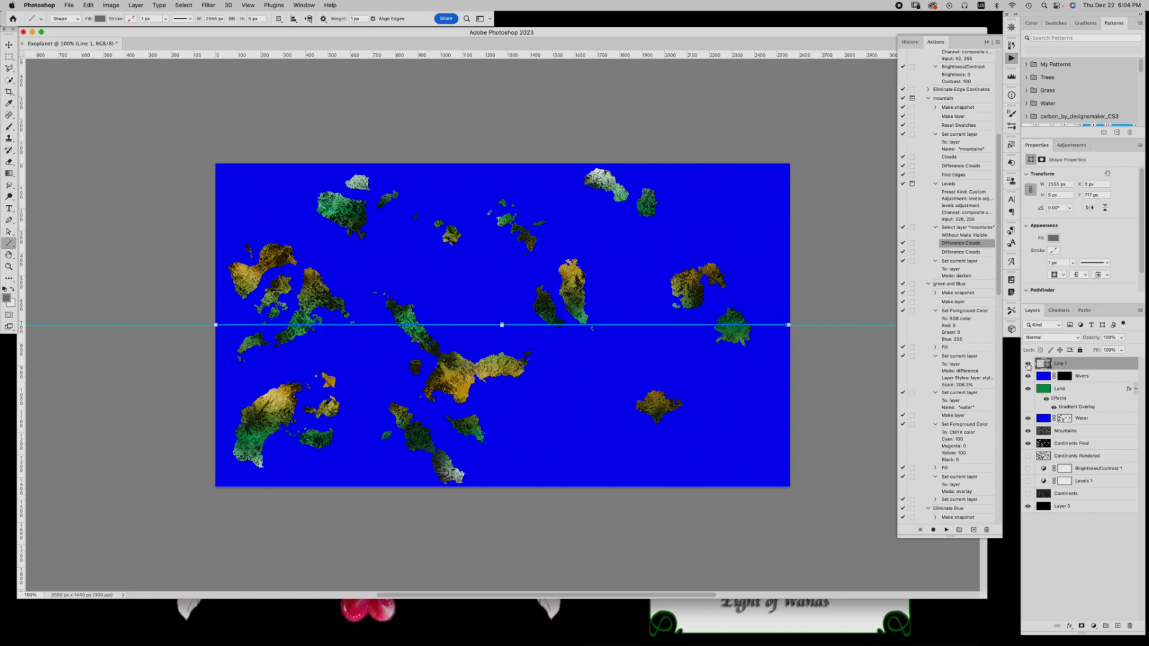
{"action": "left_click", "coordinate": [9, 46]}
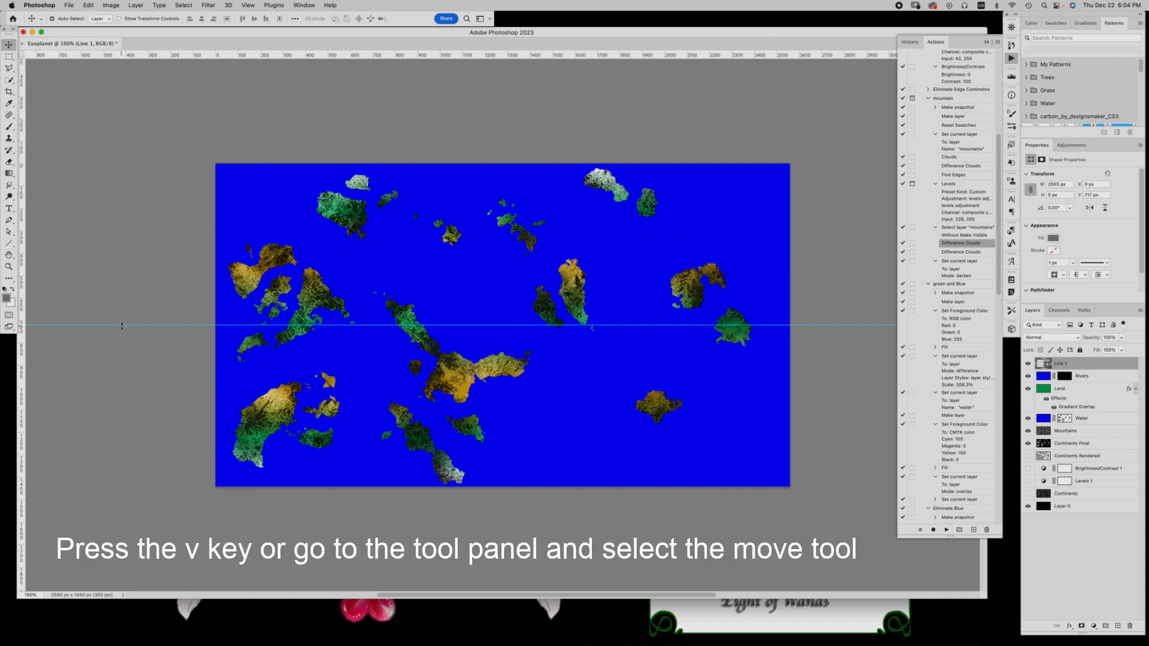
{"action": "left_click_drag", "start_coordinate": [122, 325], "coordinate": [157, 54]}
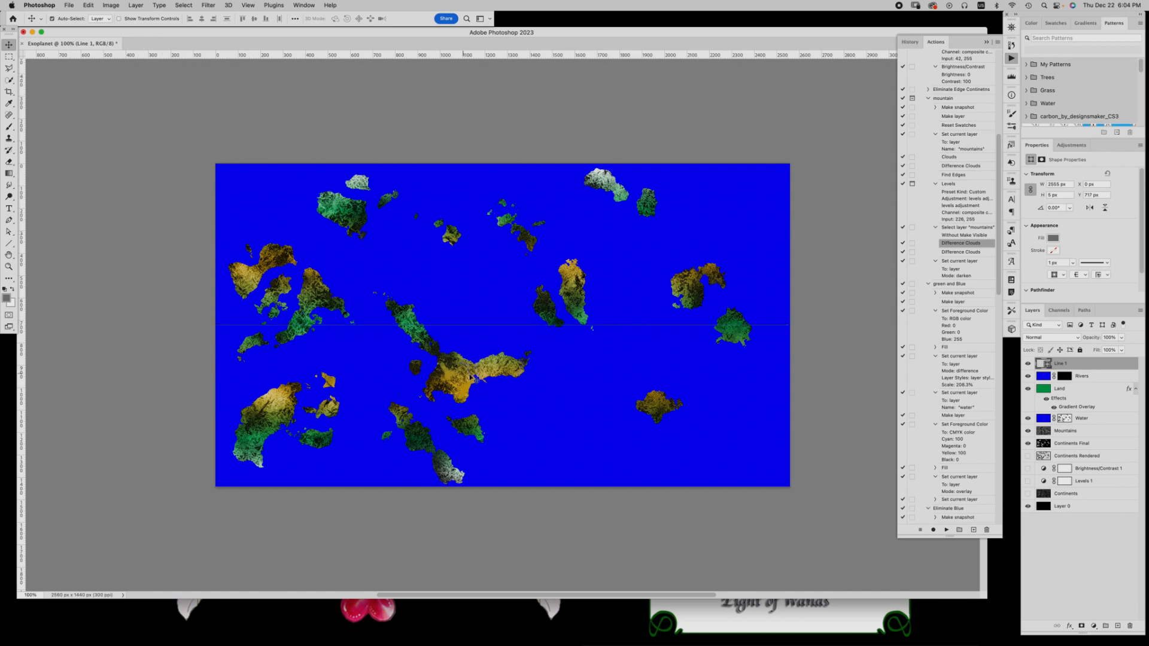